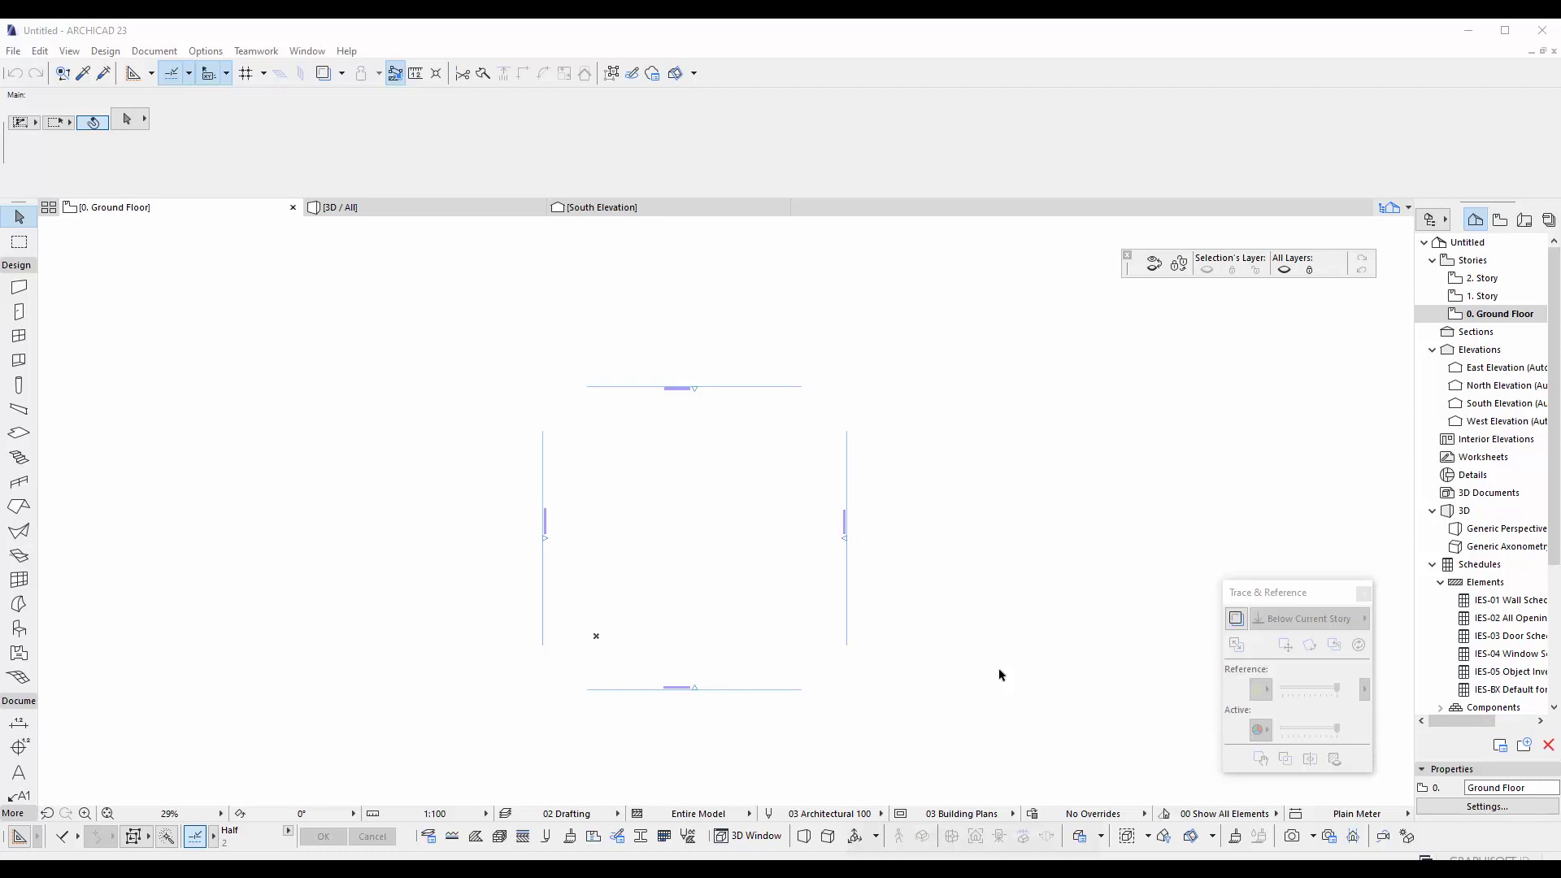
- Use File > External Content > Place External Drawing to select and open the Sample Project DWG
middle_drag(576, 417, 627, 429)
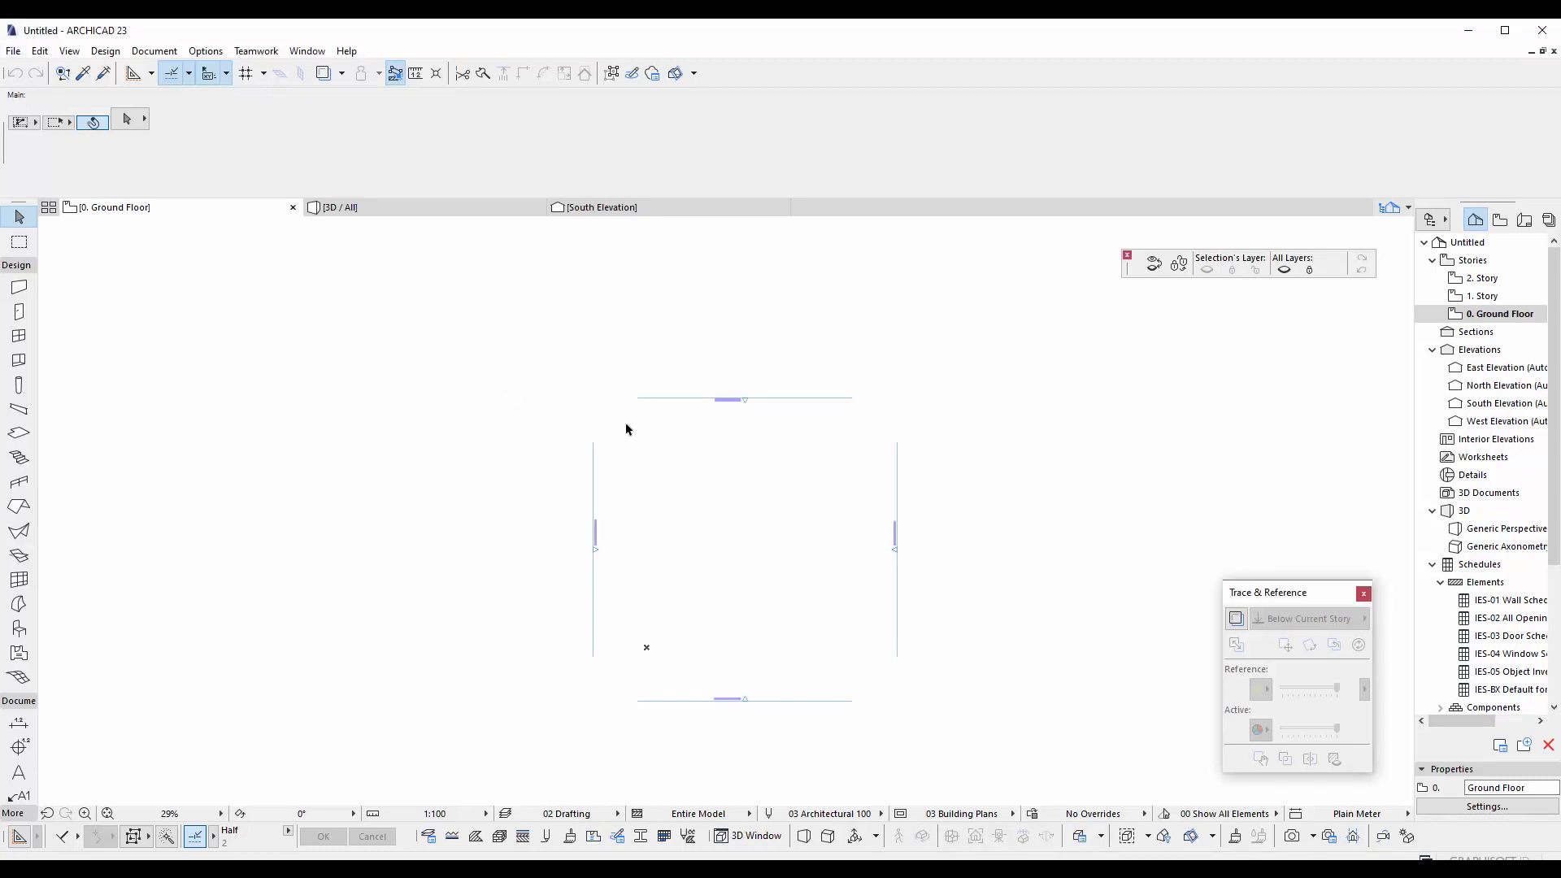
click(13, 51)
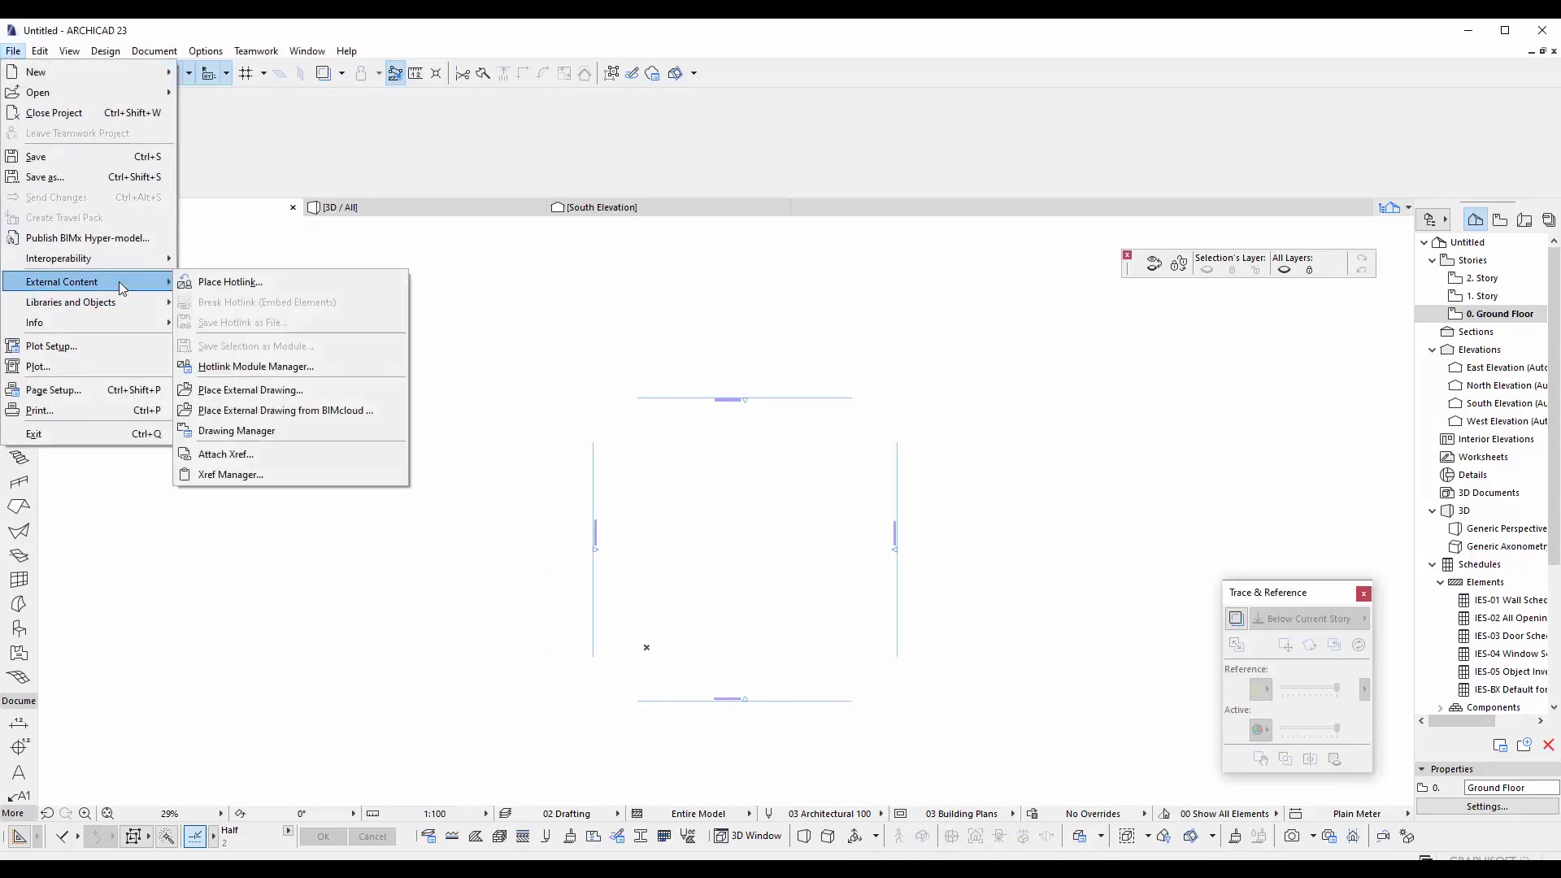
mouse_move(61, 281)
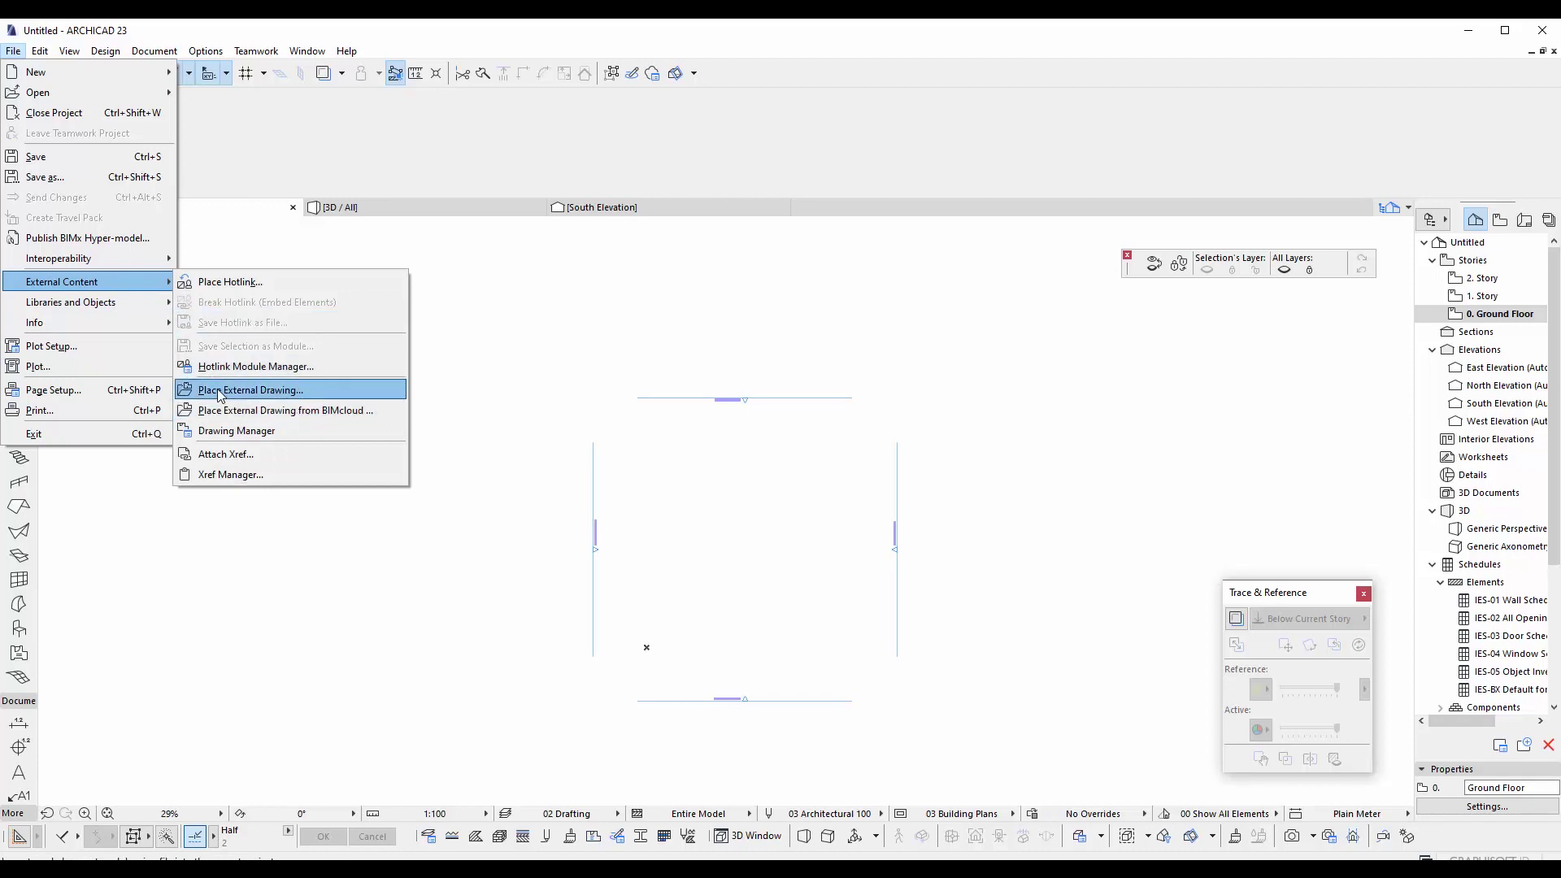
click(265, 389)
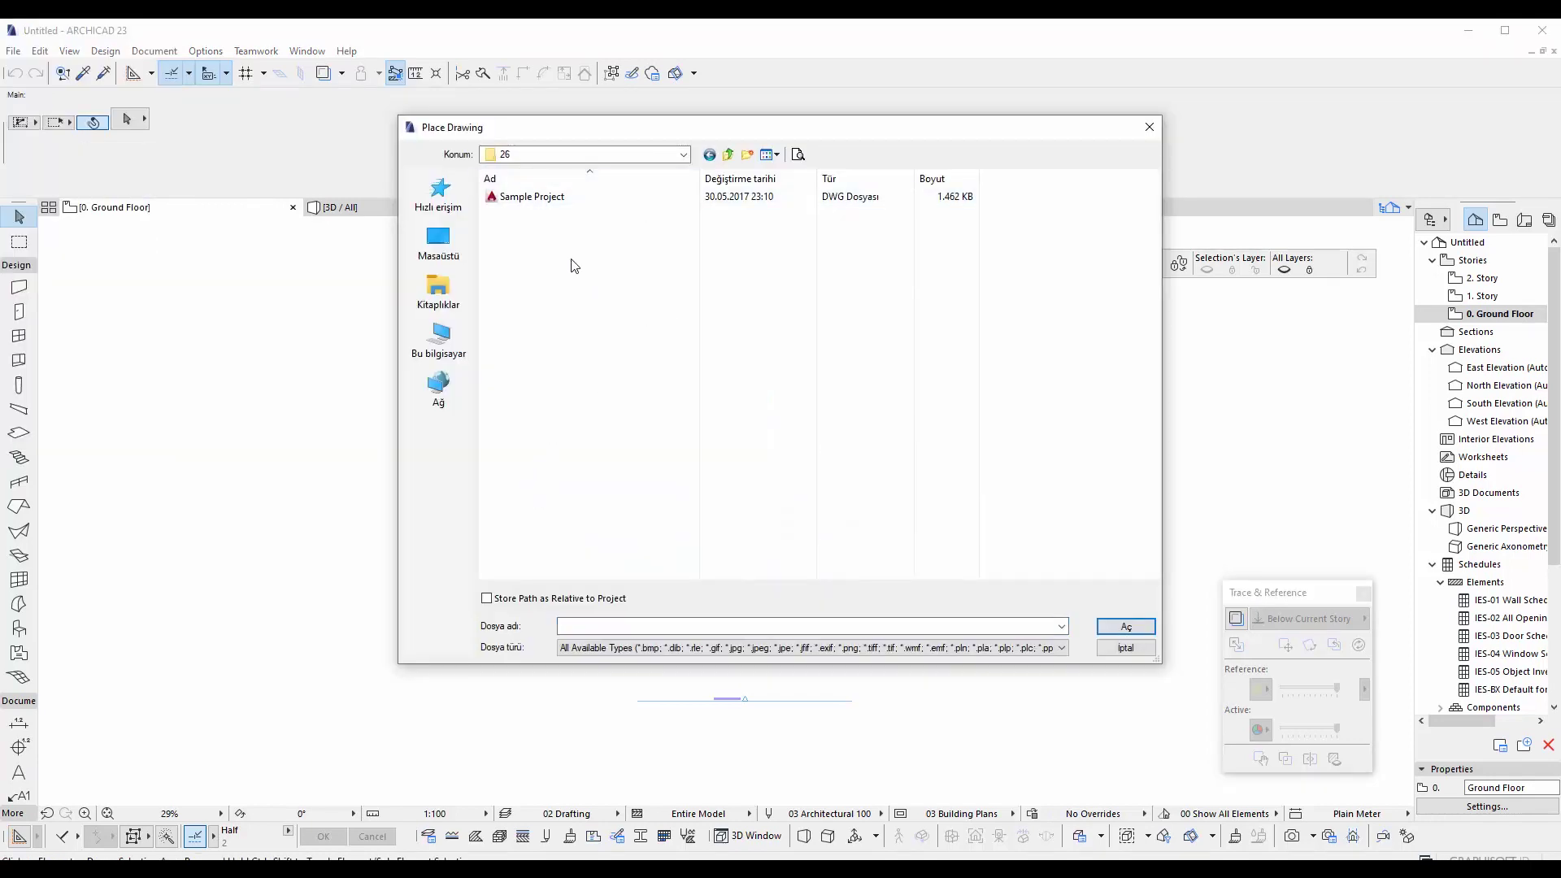
click(527, 199)
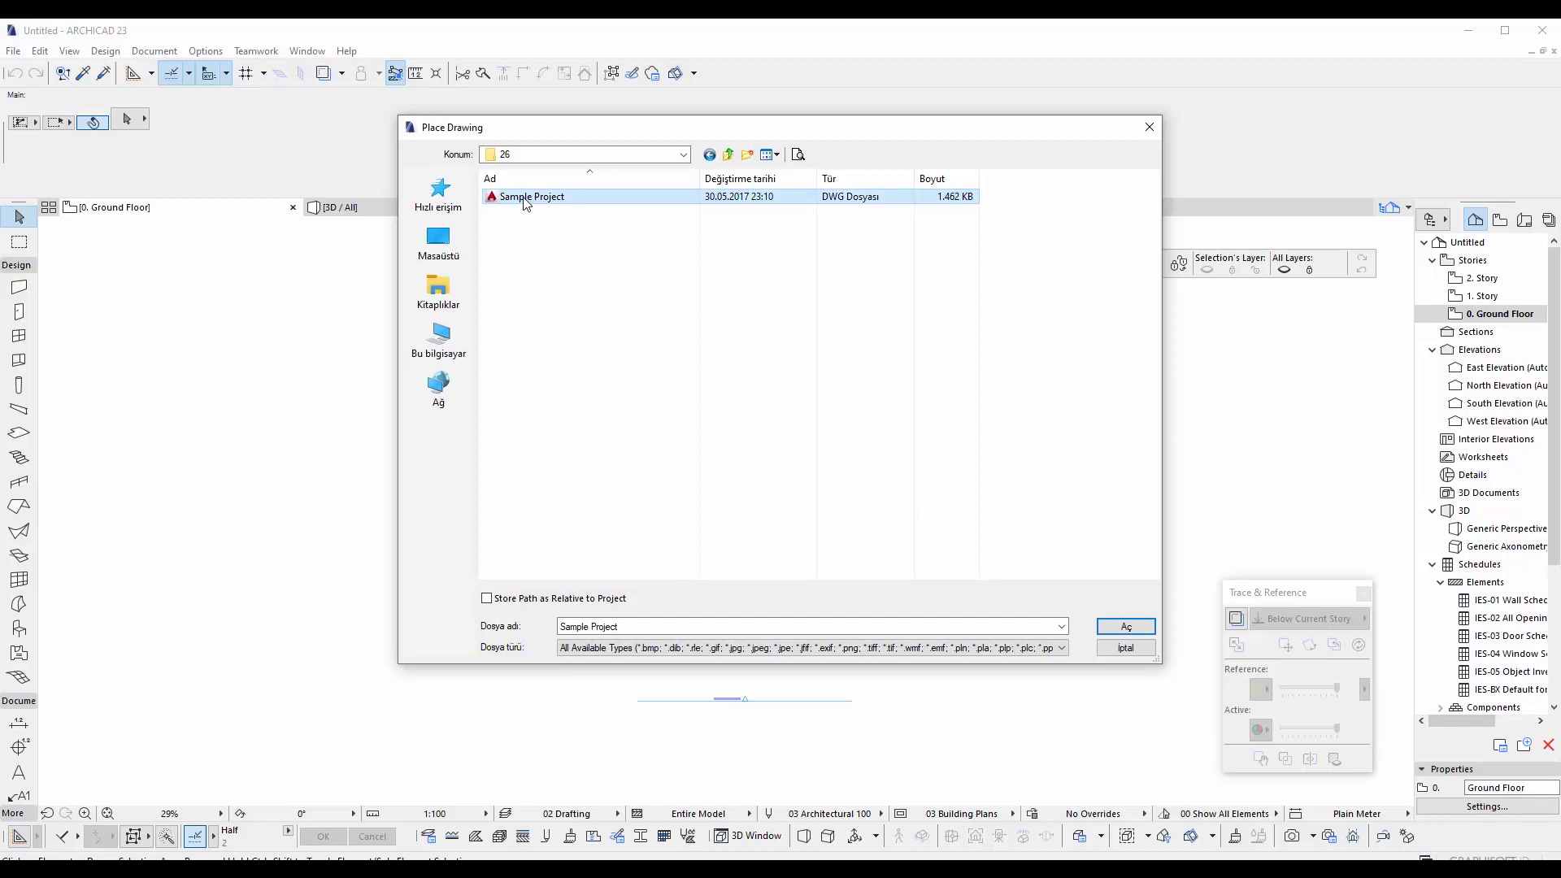
click(1120, 627)
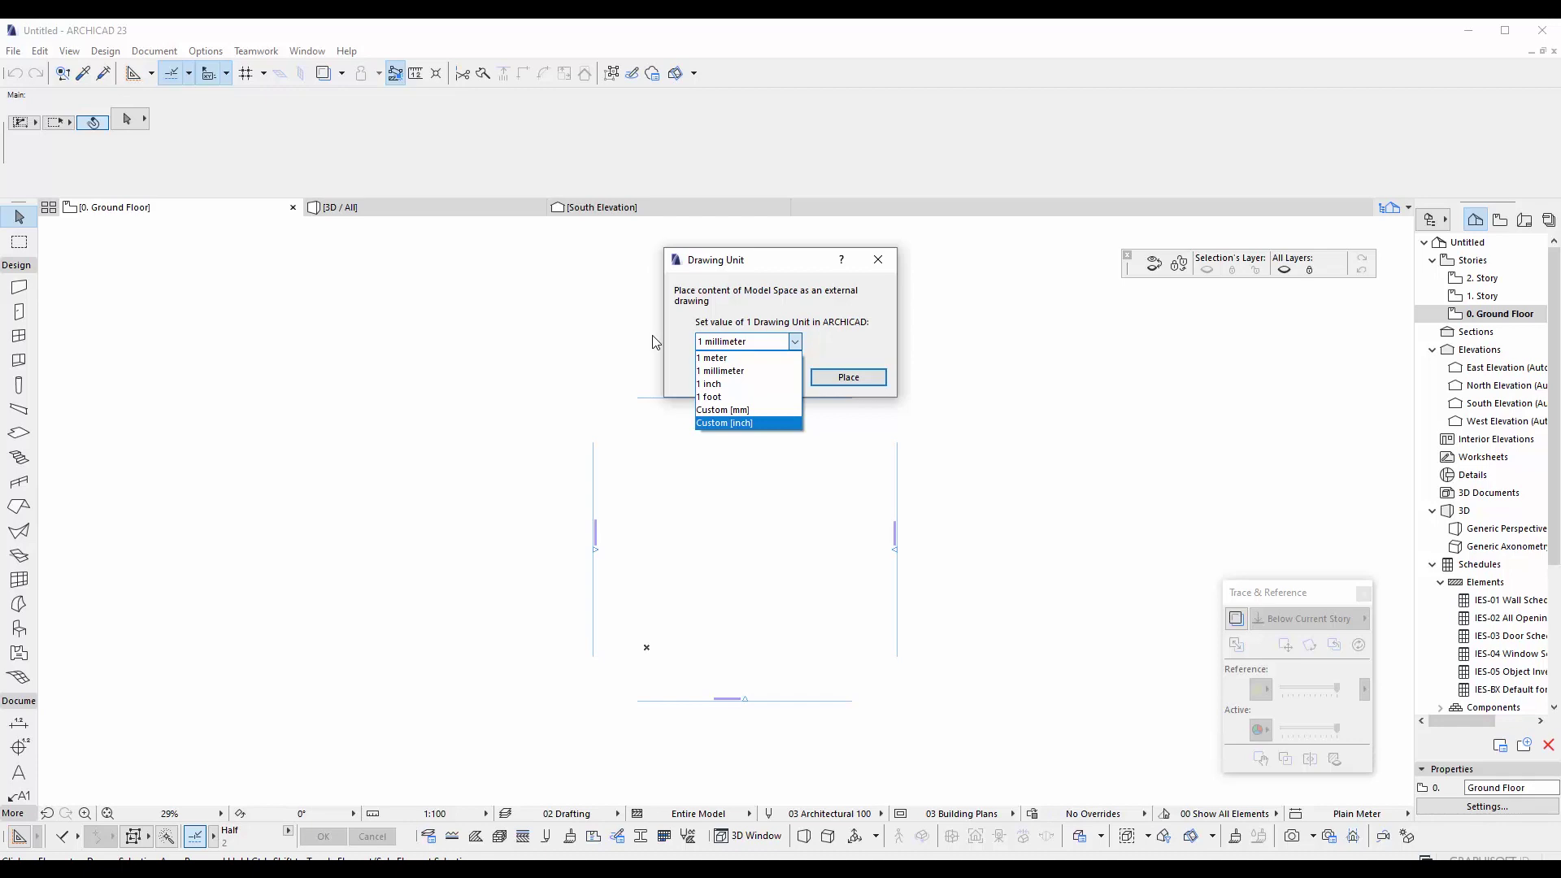
- Set the Sample Project drawing unit to Custom [mm] with 10 in the first ratio field
key(Escape)
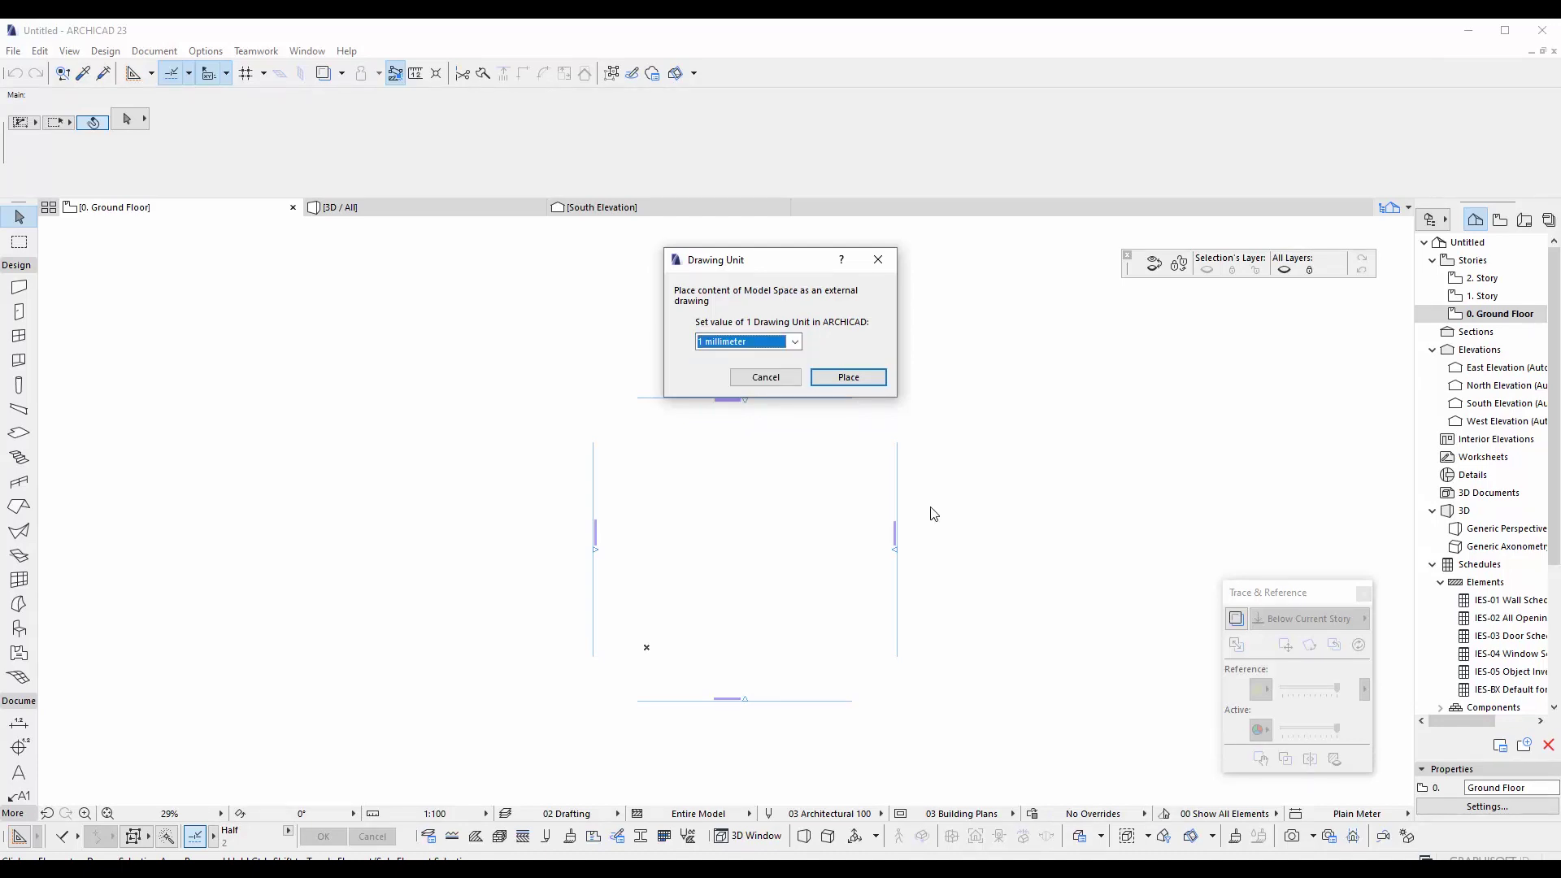
drag(786, 277, 835, 355)
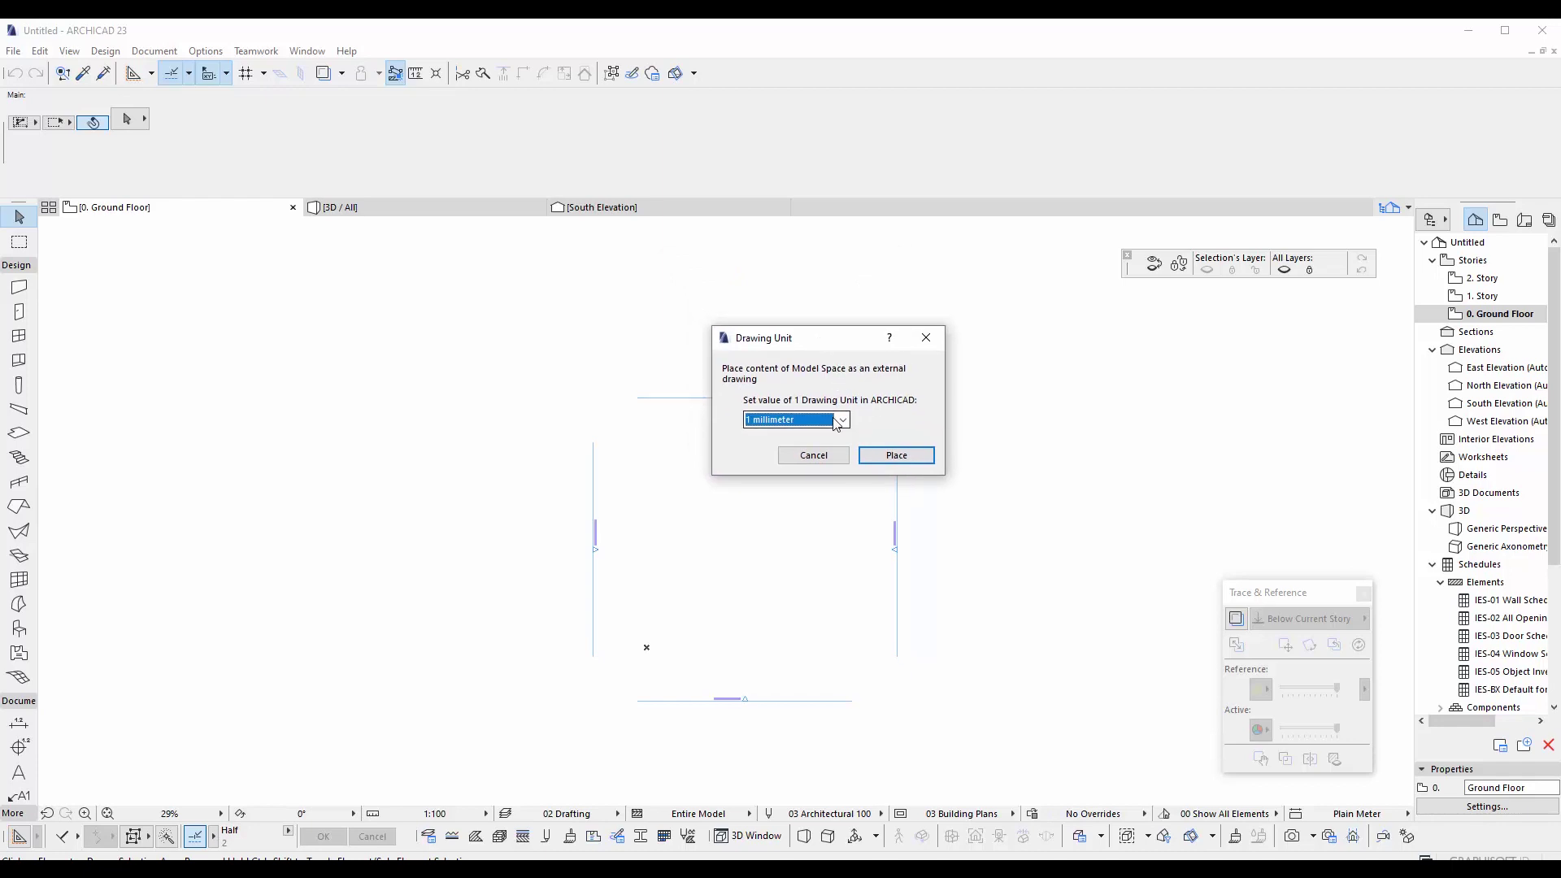
click(837, 423)
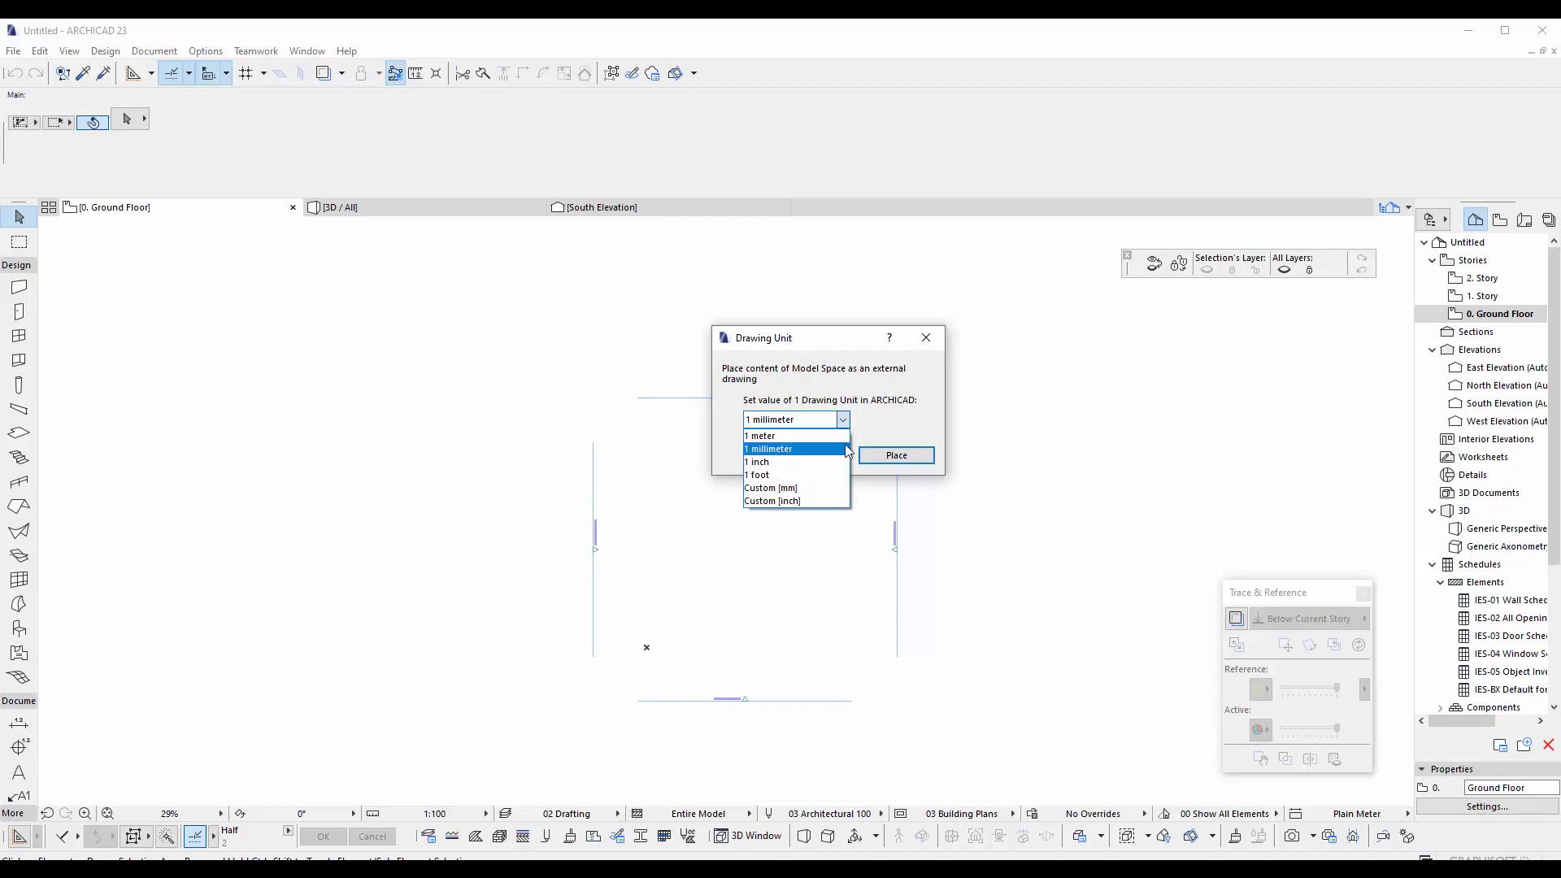
click(792, 491)
click(884, 421)
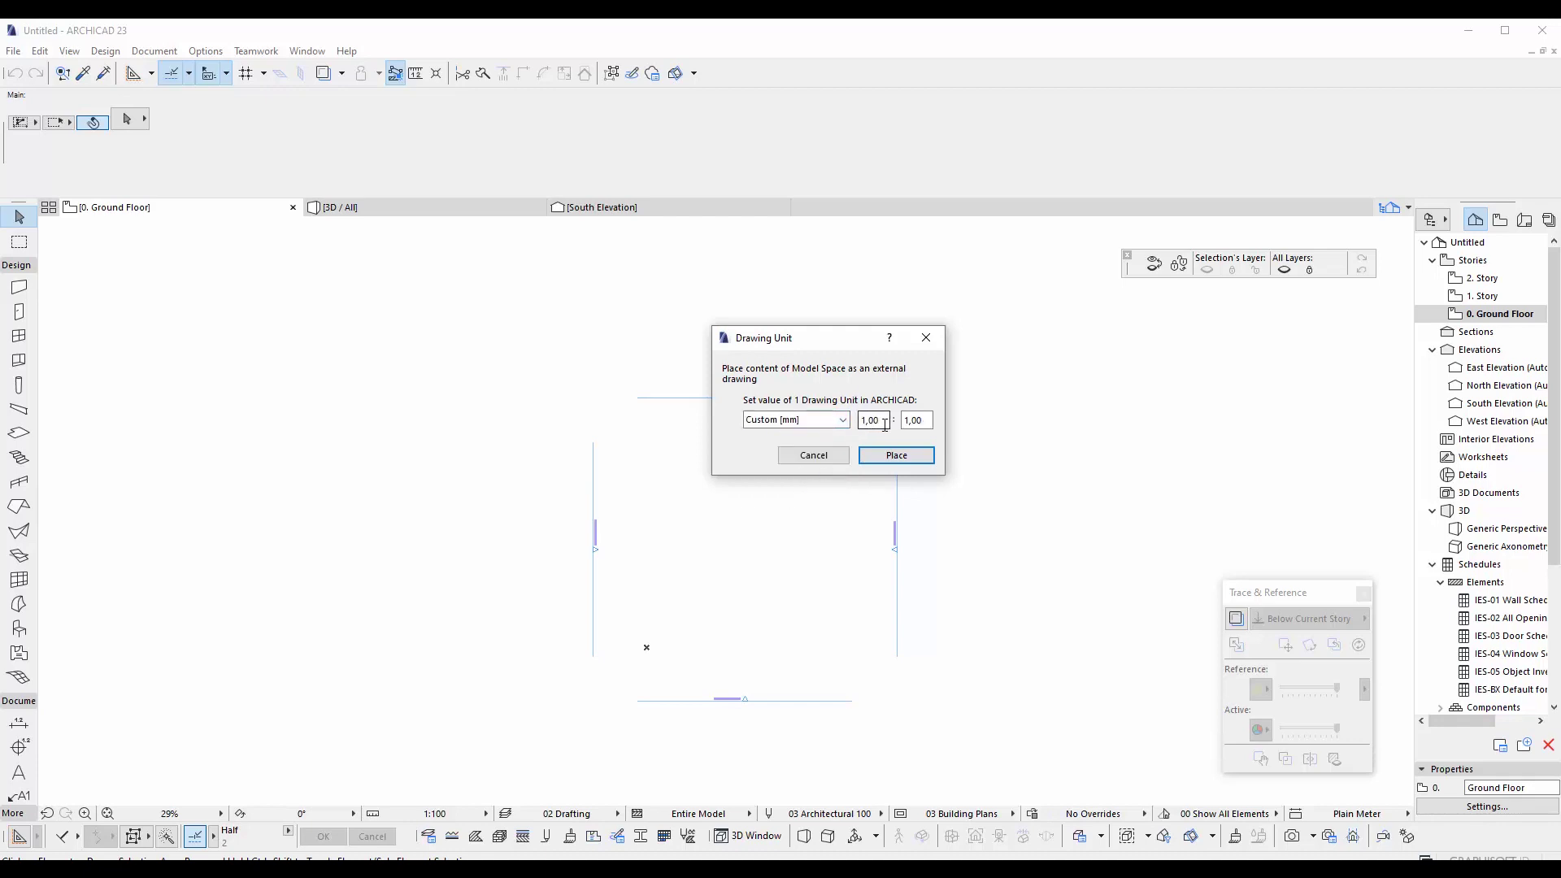
double_click(885, 421)
text(10)
drag(842, 342, 842, 338)
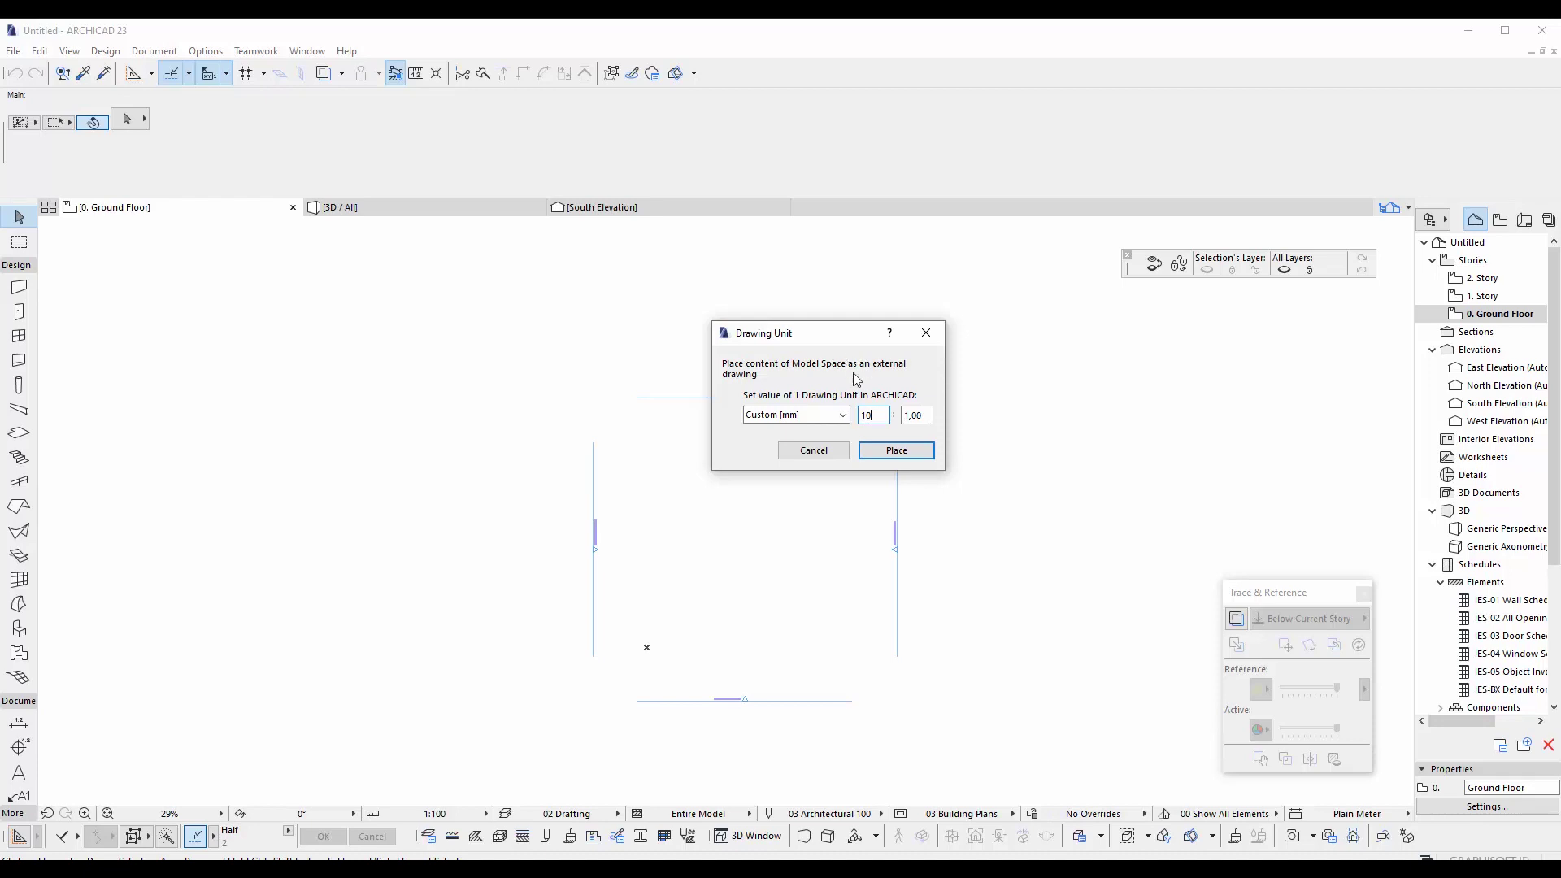
- Place the drawing at a clicked anchor point, skipping the missing ROMANS.SHX font
click(895, 450)
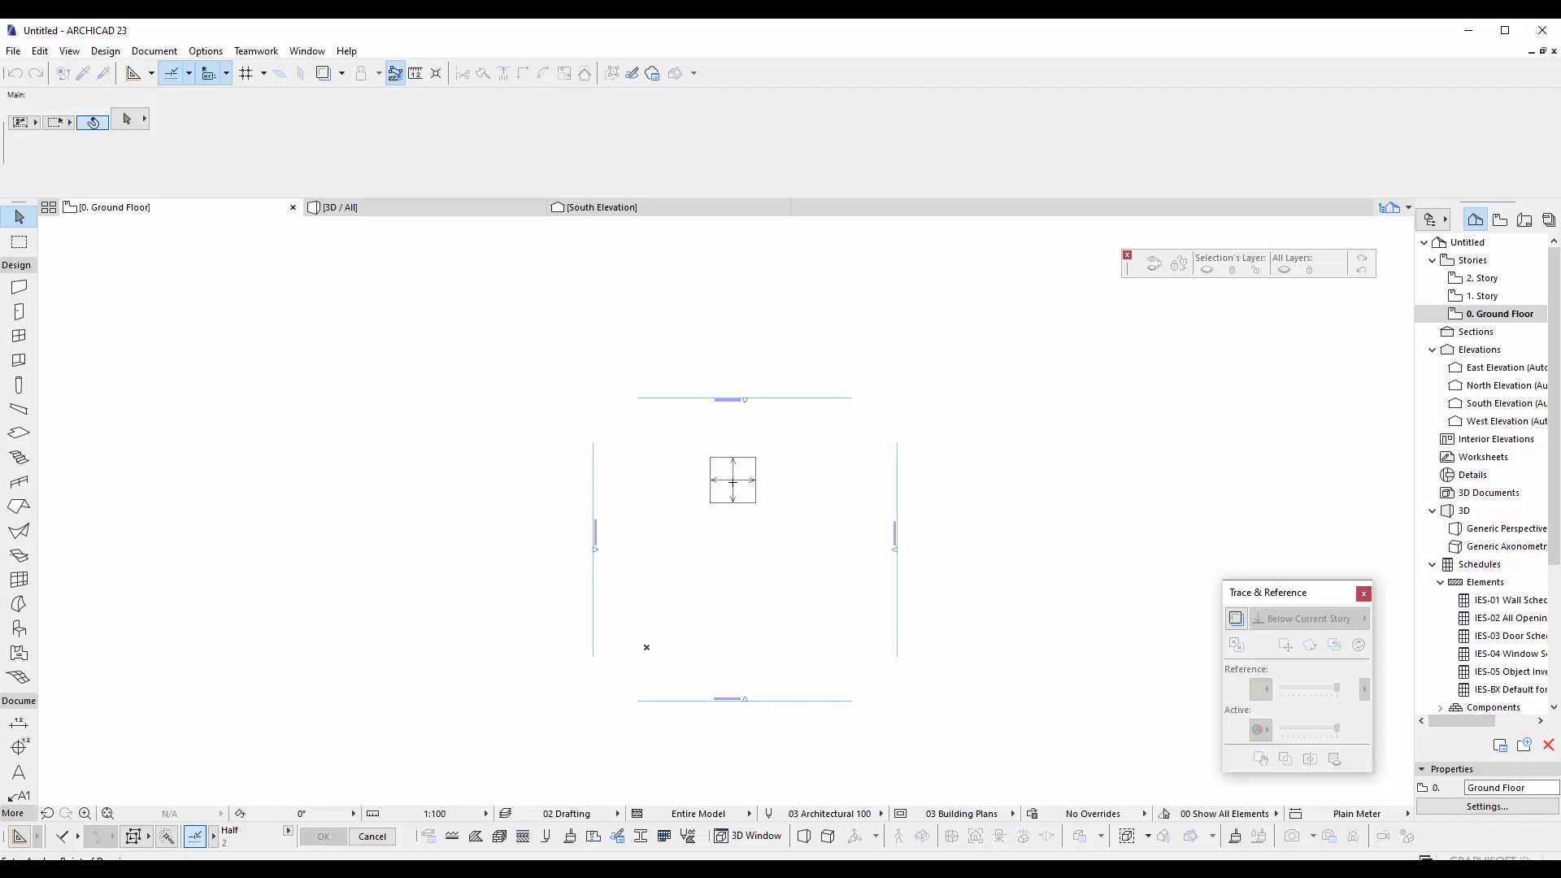
click(740, 536)
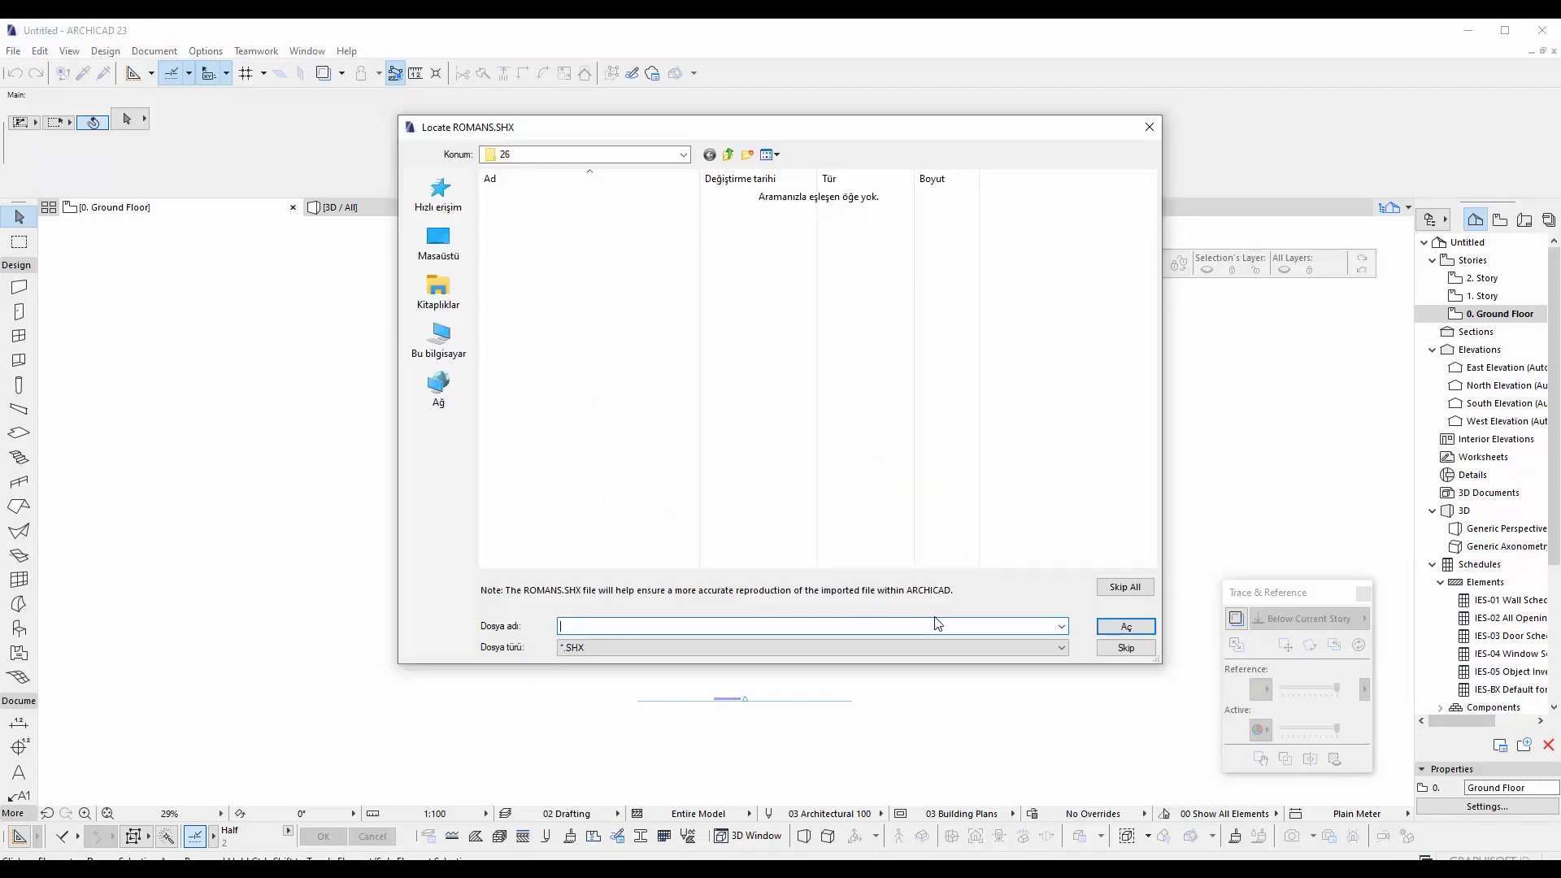
click(571, 651)
click(592, 649)
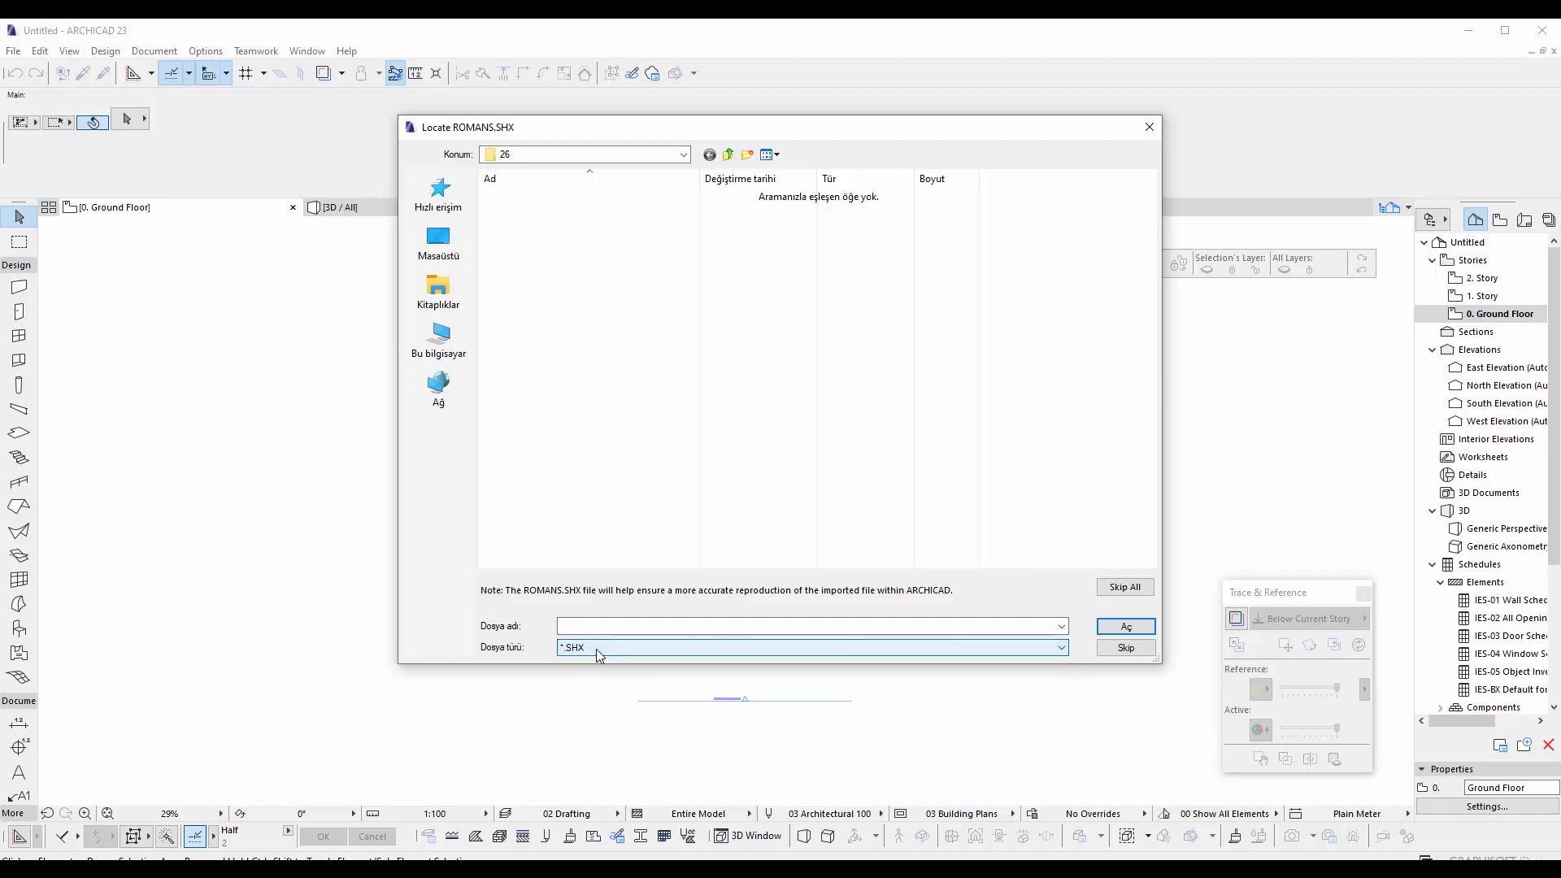
click(1122, 593)
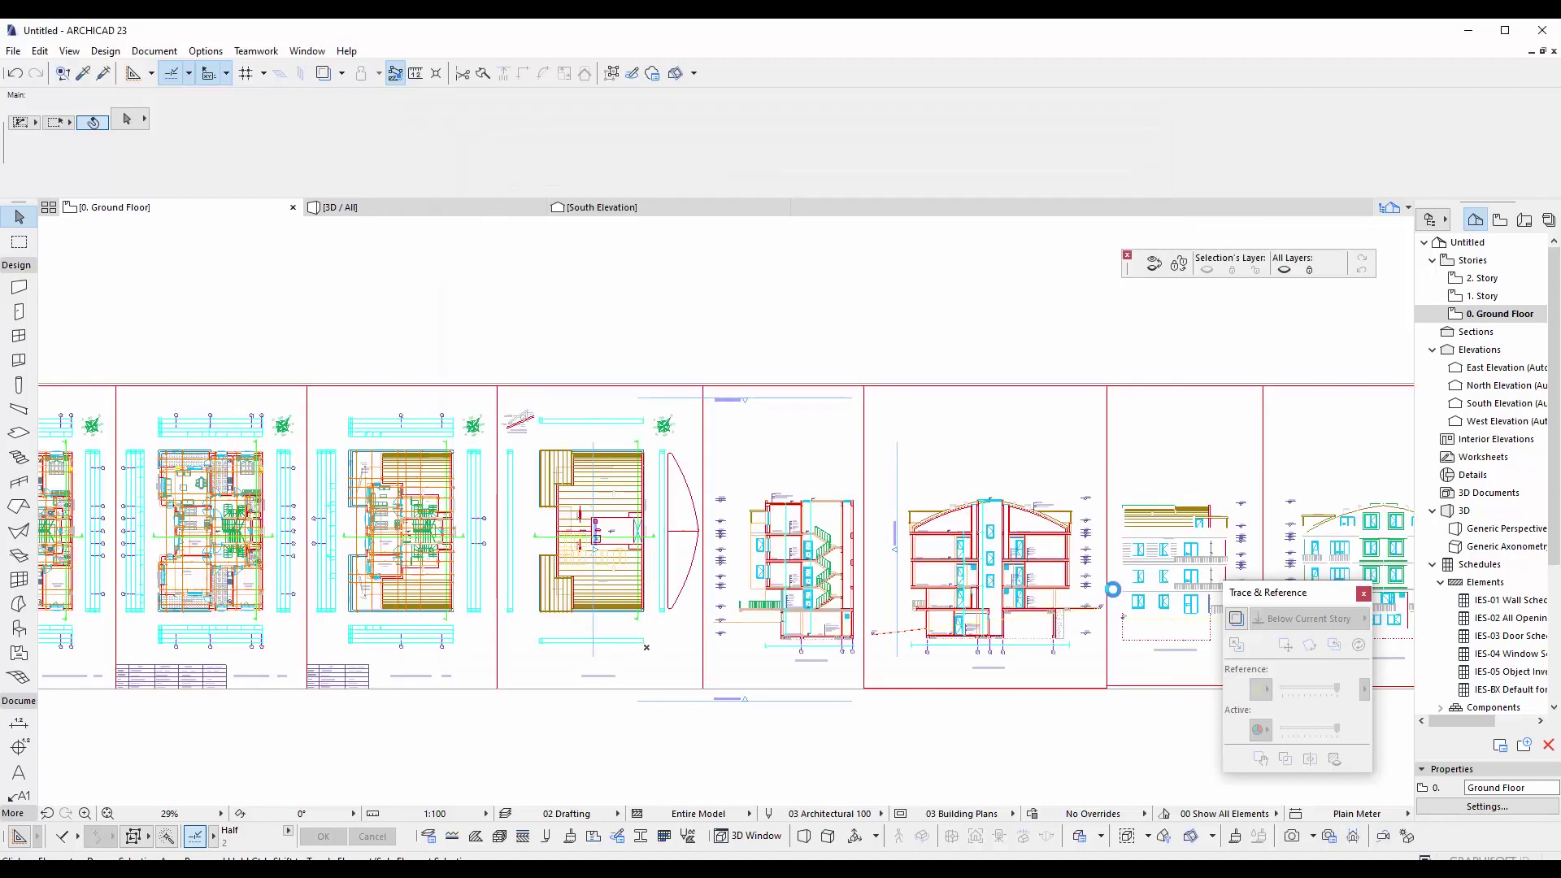
- Pan and zoom over the placed sheets, selecting and deselecting the imported drawing
mouse_move(494, 536)
middle_down()
mouse_move(892, 517)
mouse_move(488, 484)
mouse_move(626, 513)
middle_up()
scroll(331, 475, up, 2)
click(592, 408)
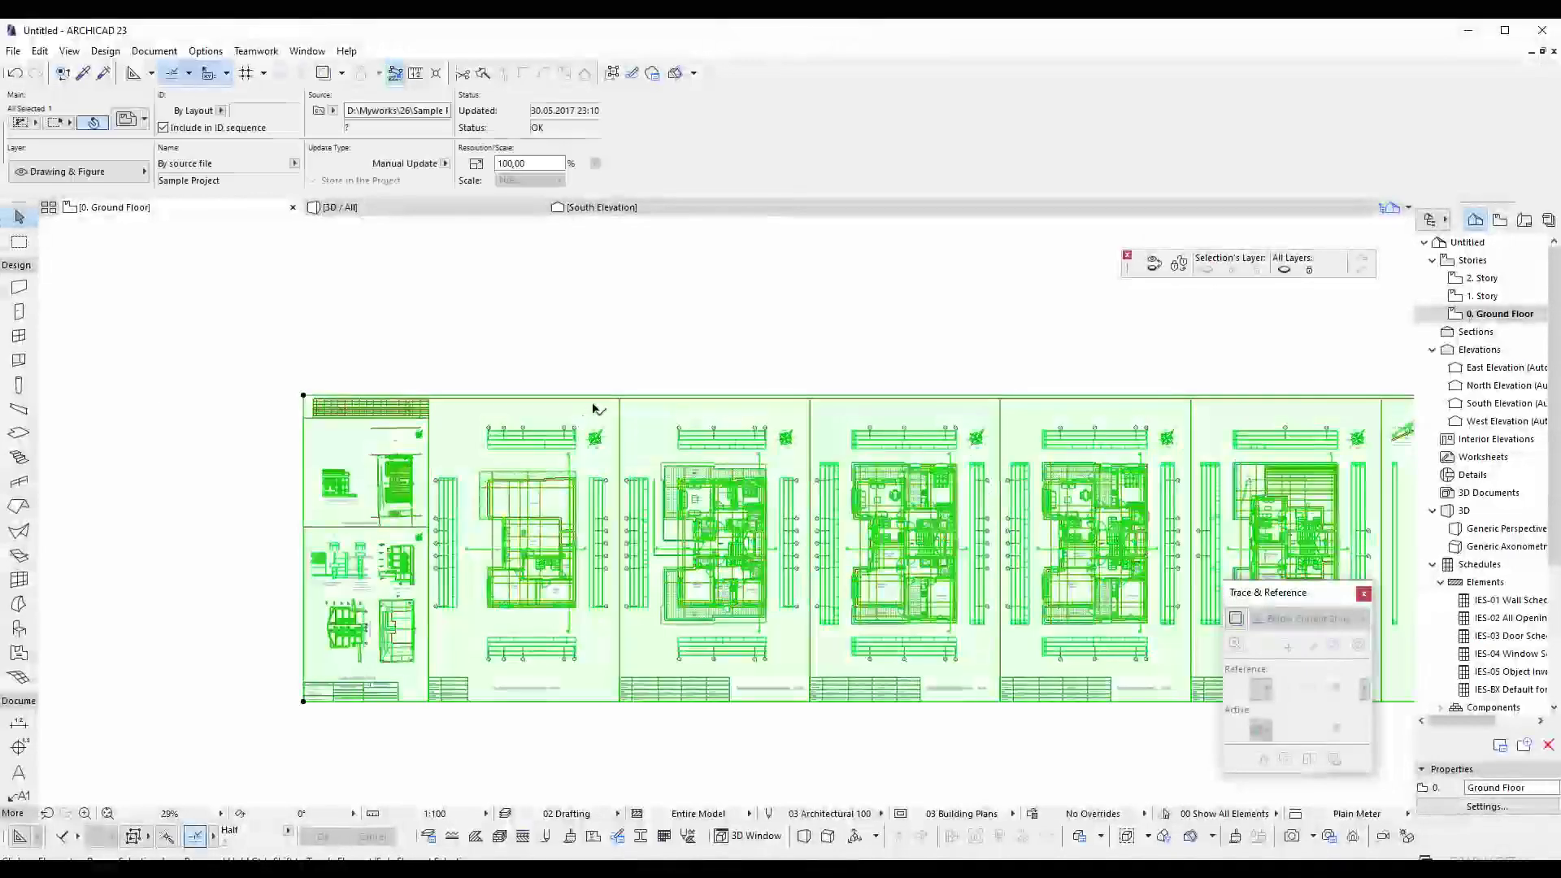
scroll(666, 354, down, 3)
middle_drag(957, 403, 798, 338)
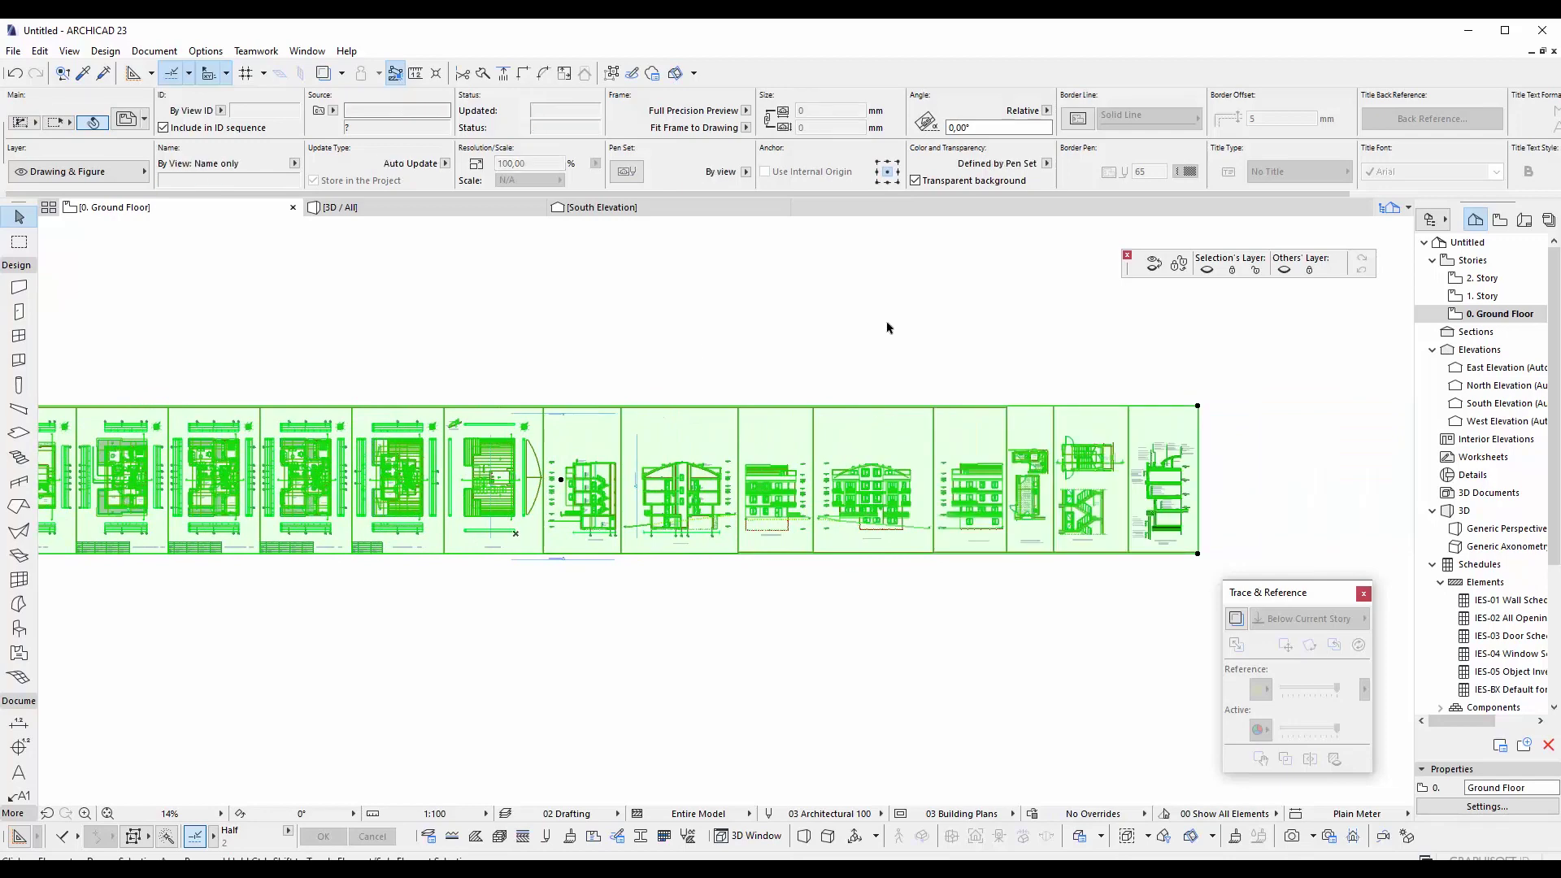
click(798, 338)
middle_drag(391, 423, 764, 457)
click(765, 458)
scroll(488, 521, up, 1)
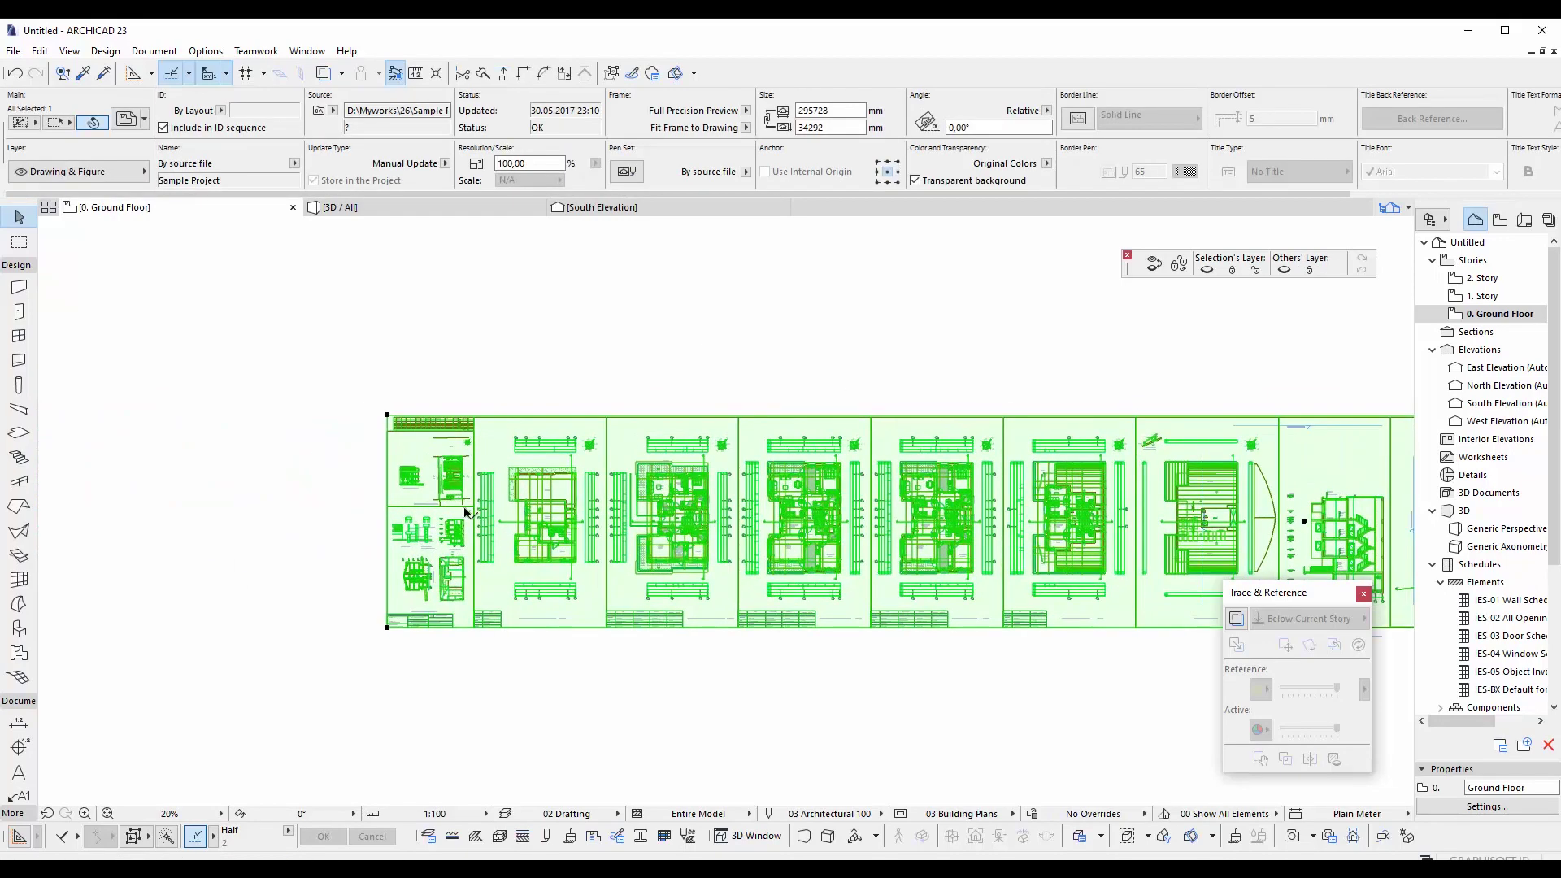
click(573, 337)
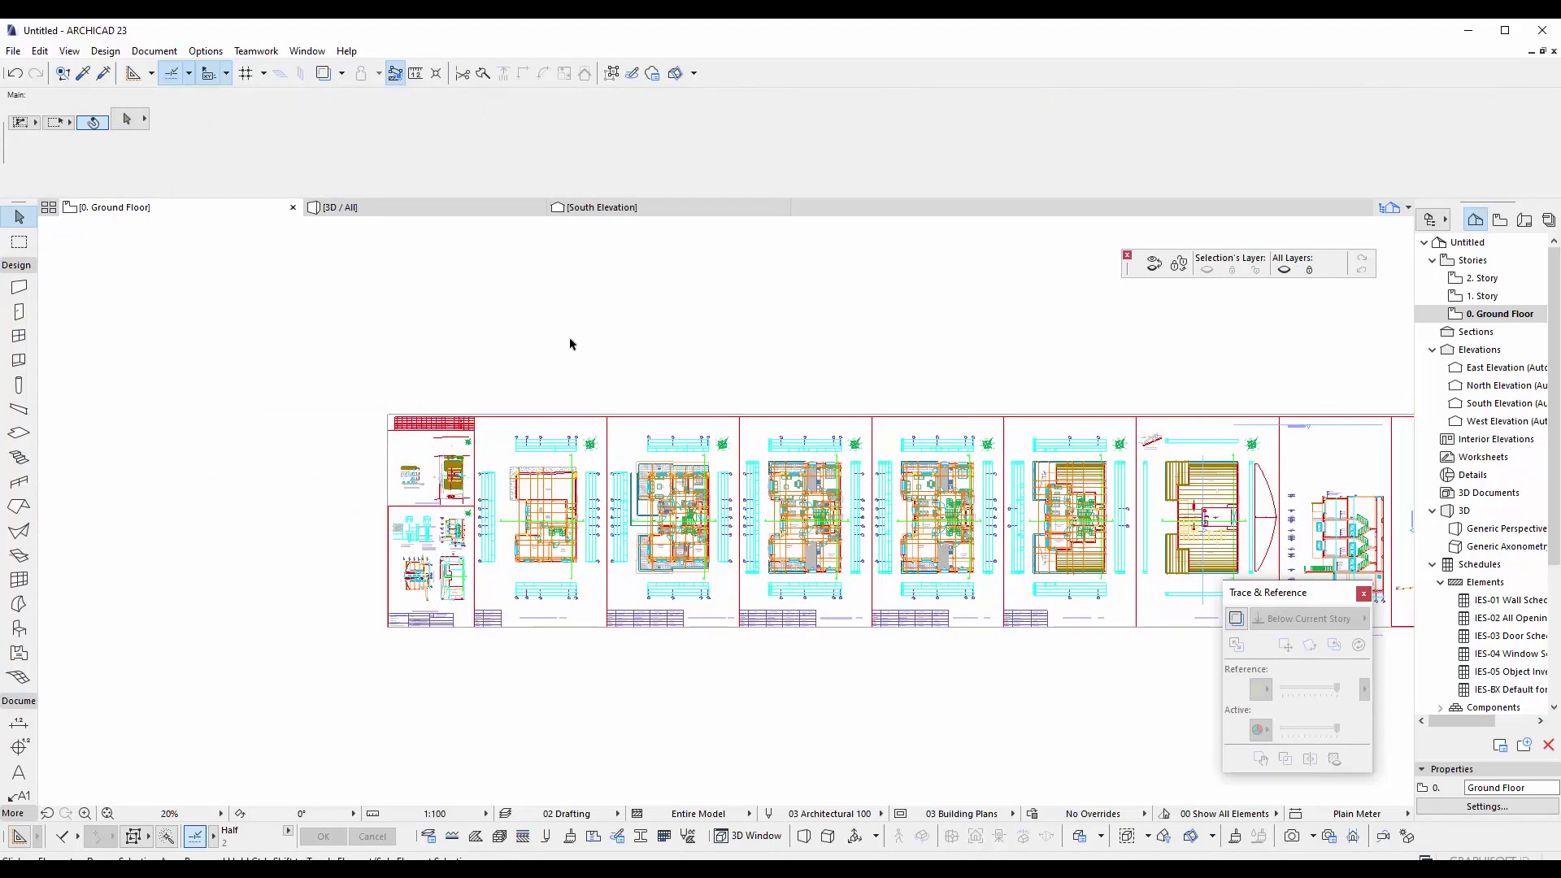
scroll(704, 443, up, 2)
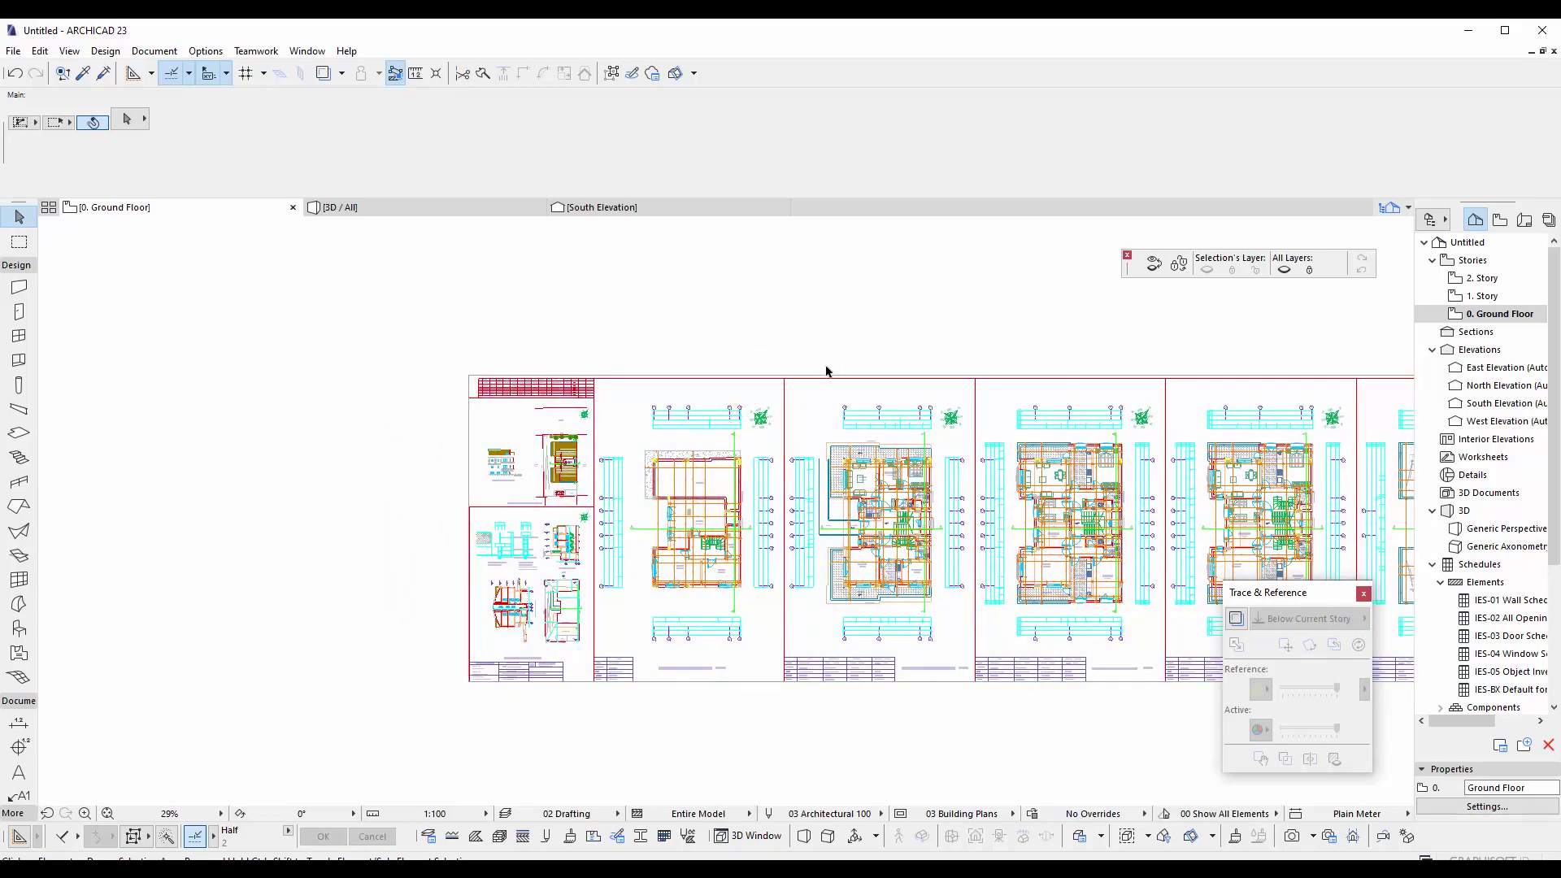
click(776, 415)
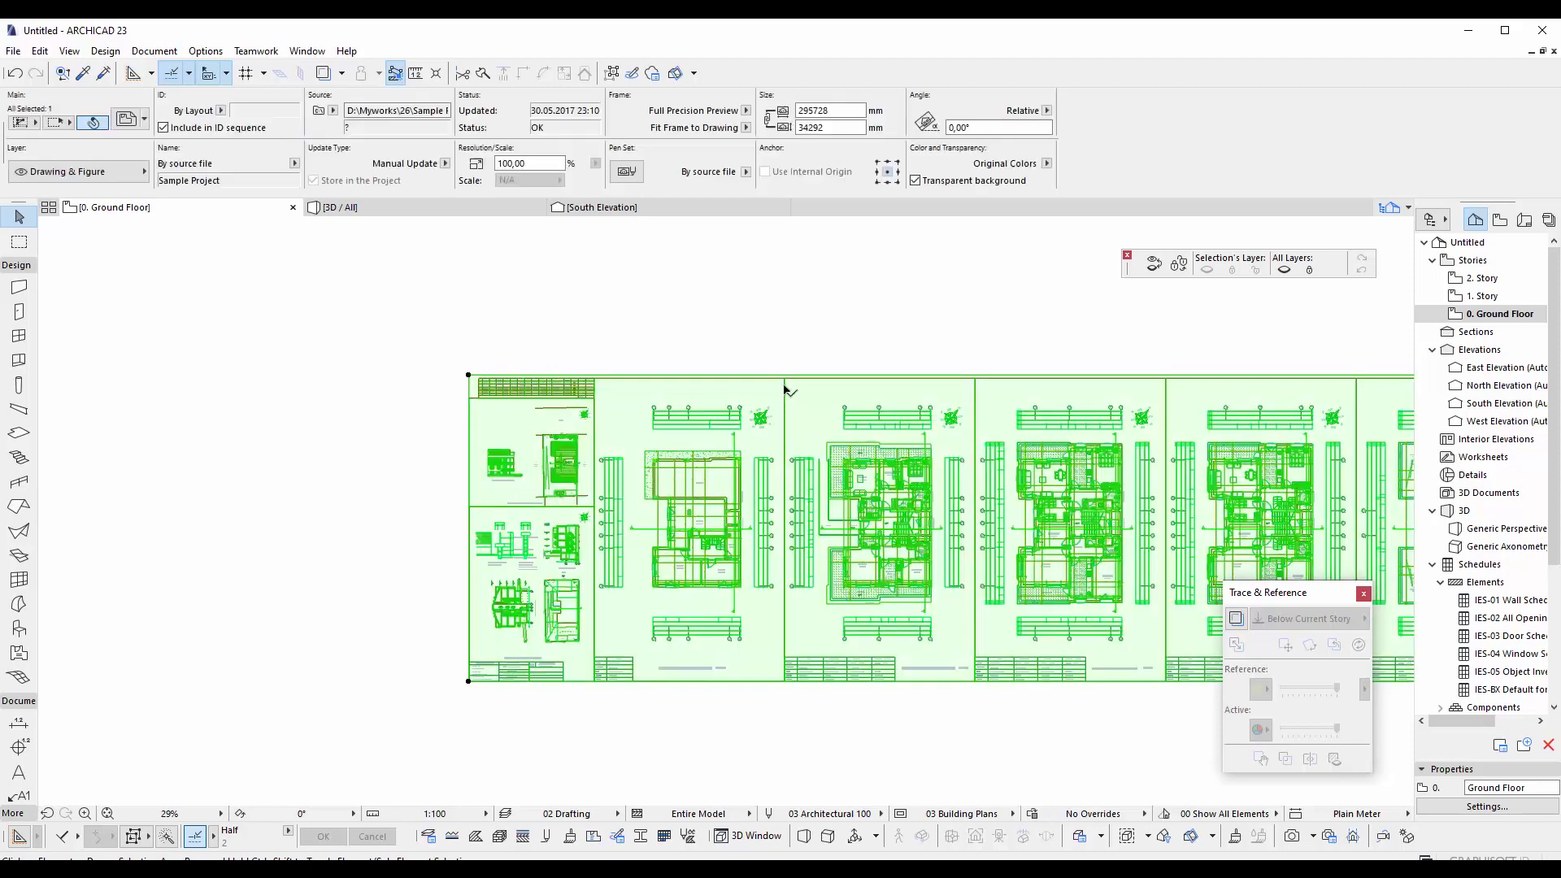
click(917, 342)
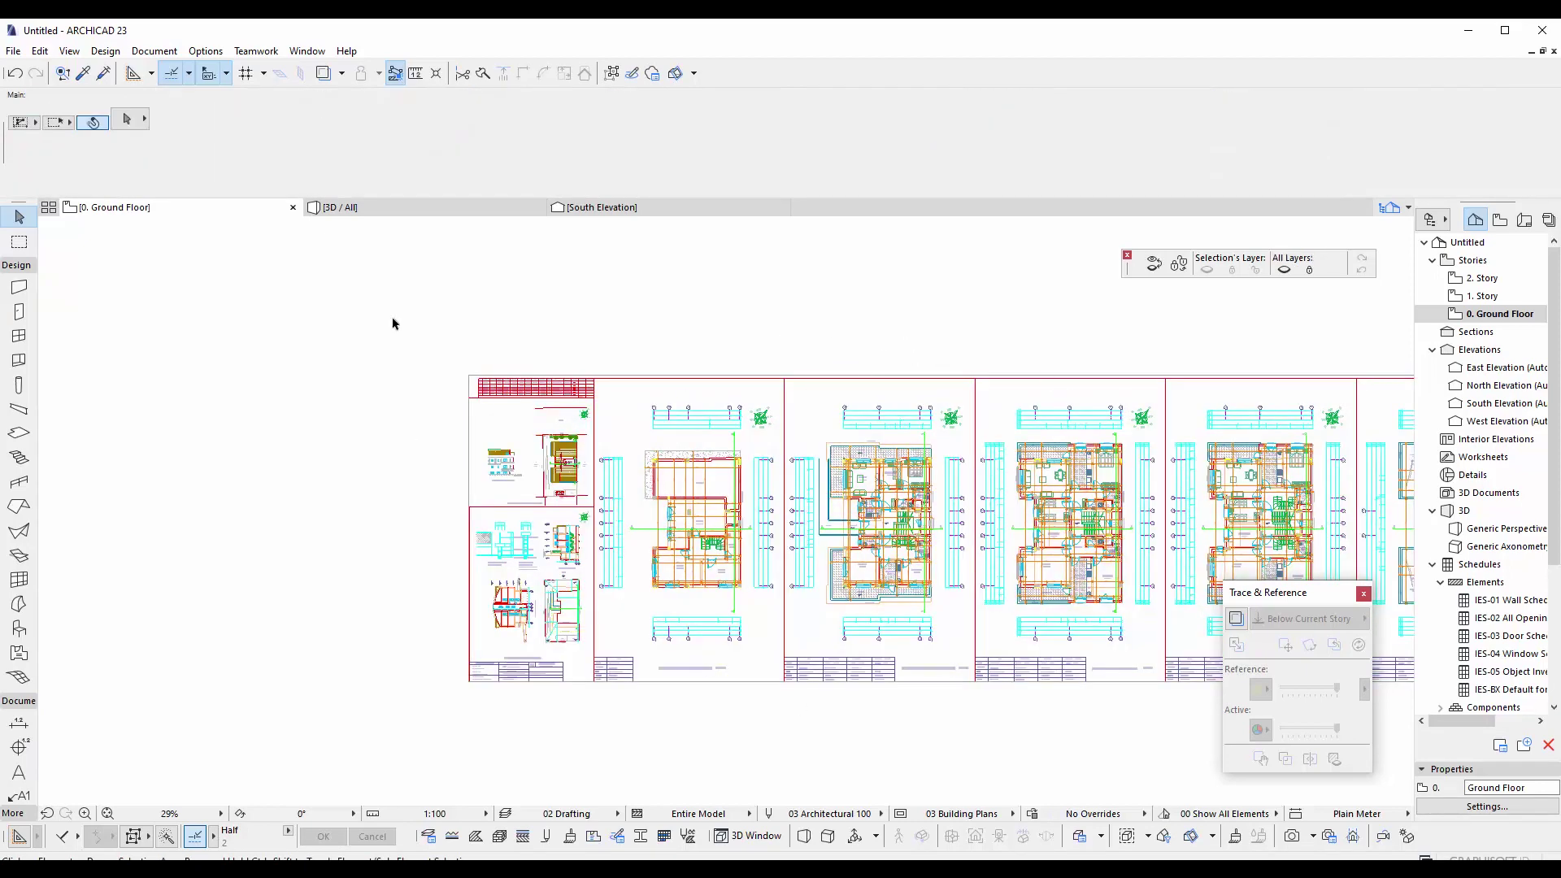
mouse_move(848, 355)
mouse_down()
mouse_move(697, 373)
mouse_move(871, 338)
mouse_move(833, 331)
mouse_up()
drag(742, 352, 715, 341)
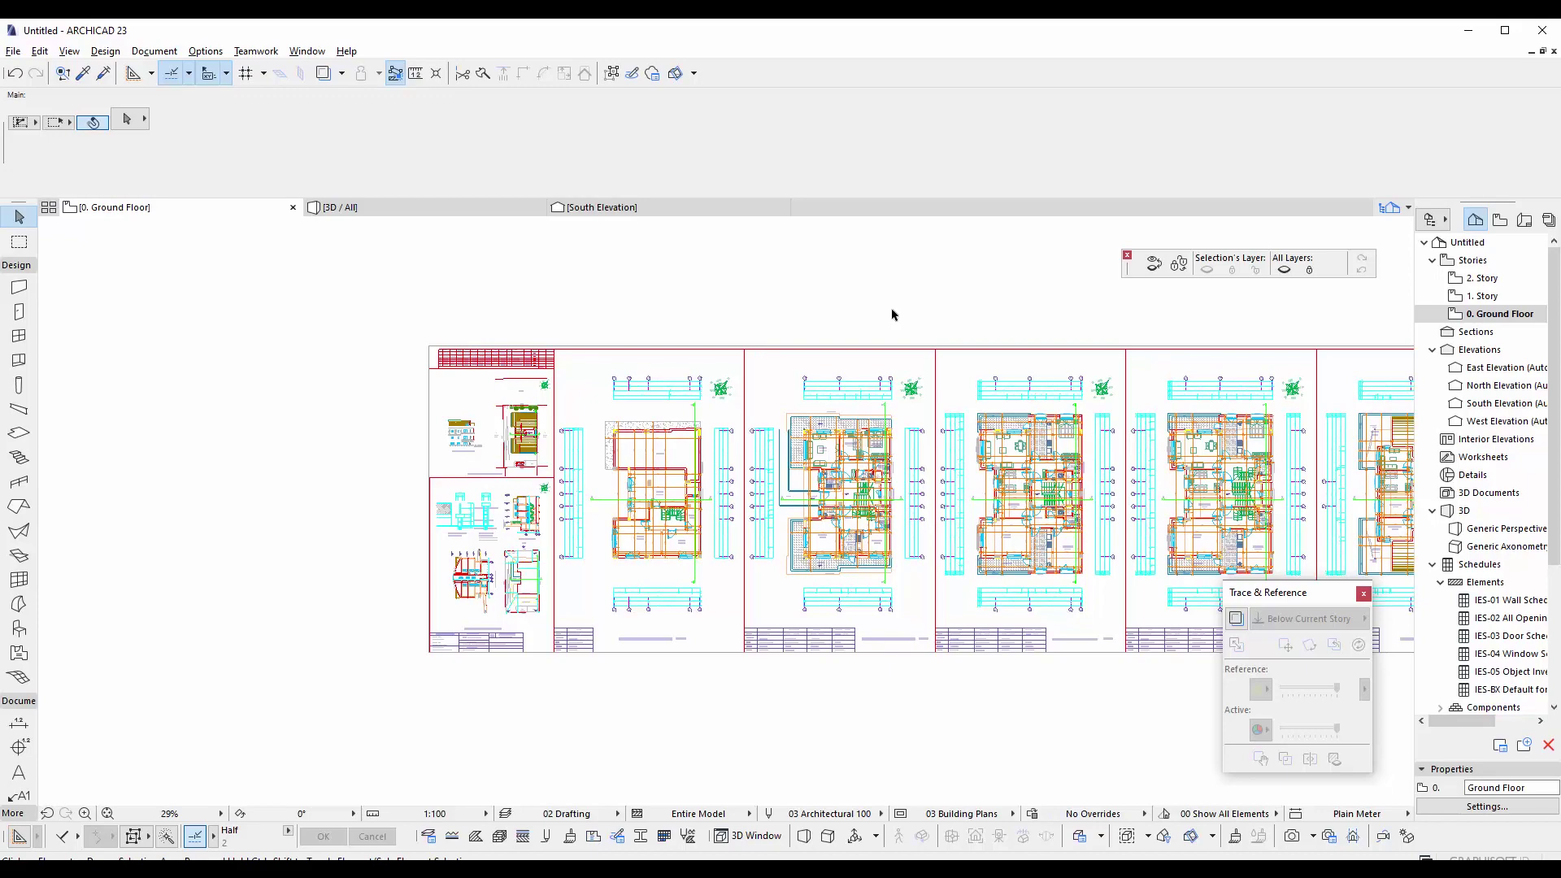
scroll(667, 348, up, 2)
scroll(533, 480, up, 3)
scroll(655, 488, up, 3)
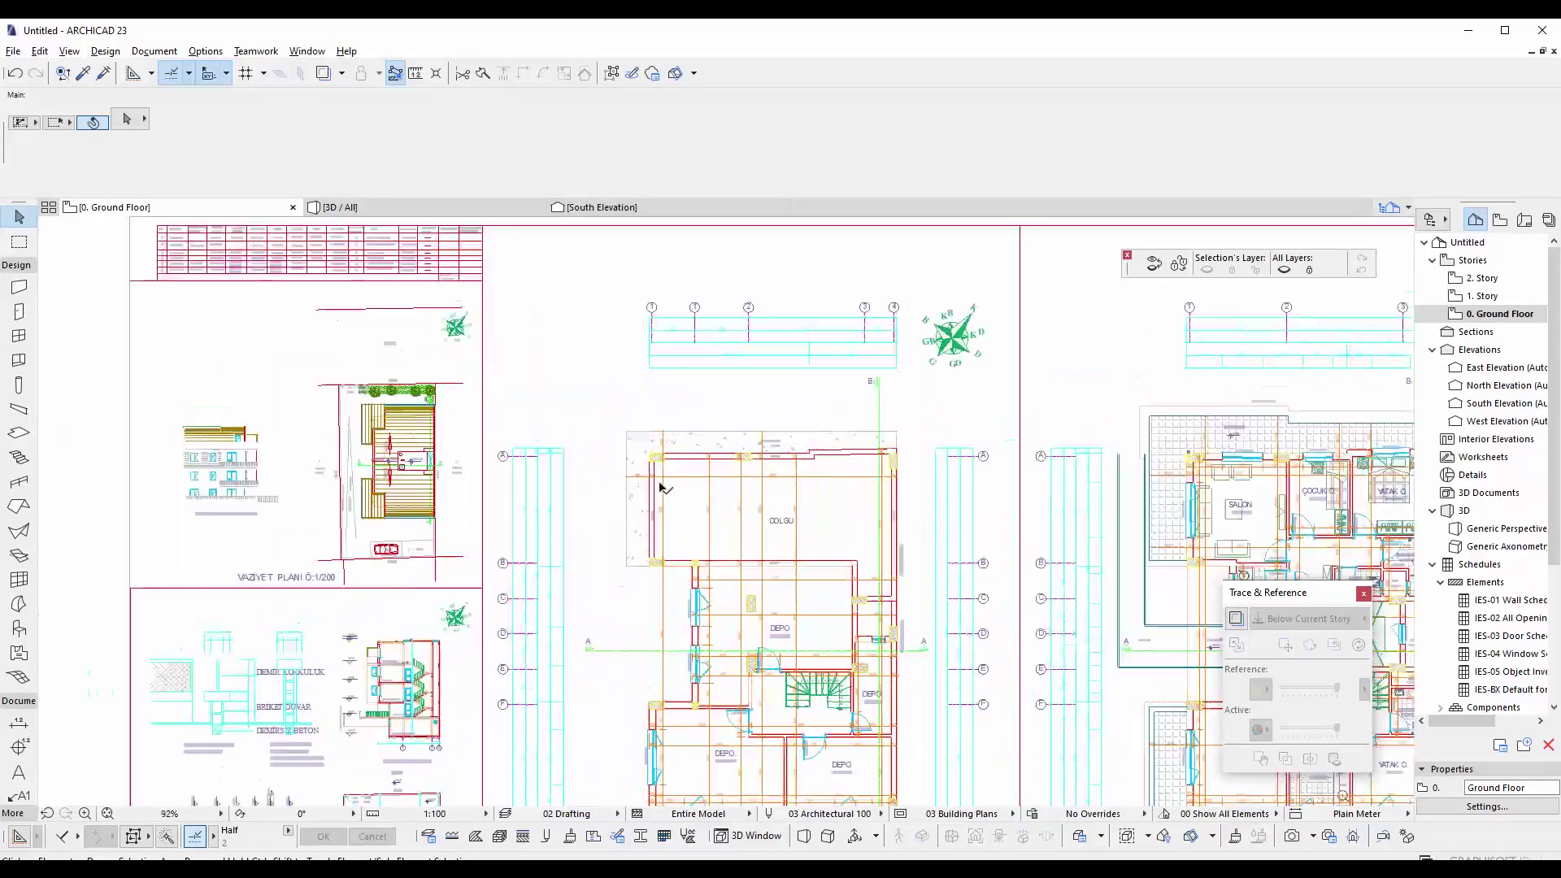
scroll(649, 459, up, 4)
scroll(648, 459, up, 2)
middle_drag(809, 376, 634, 610)
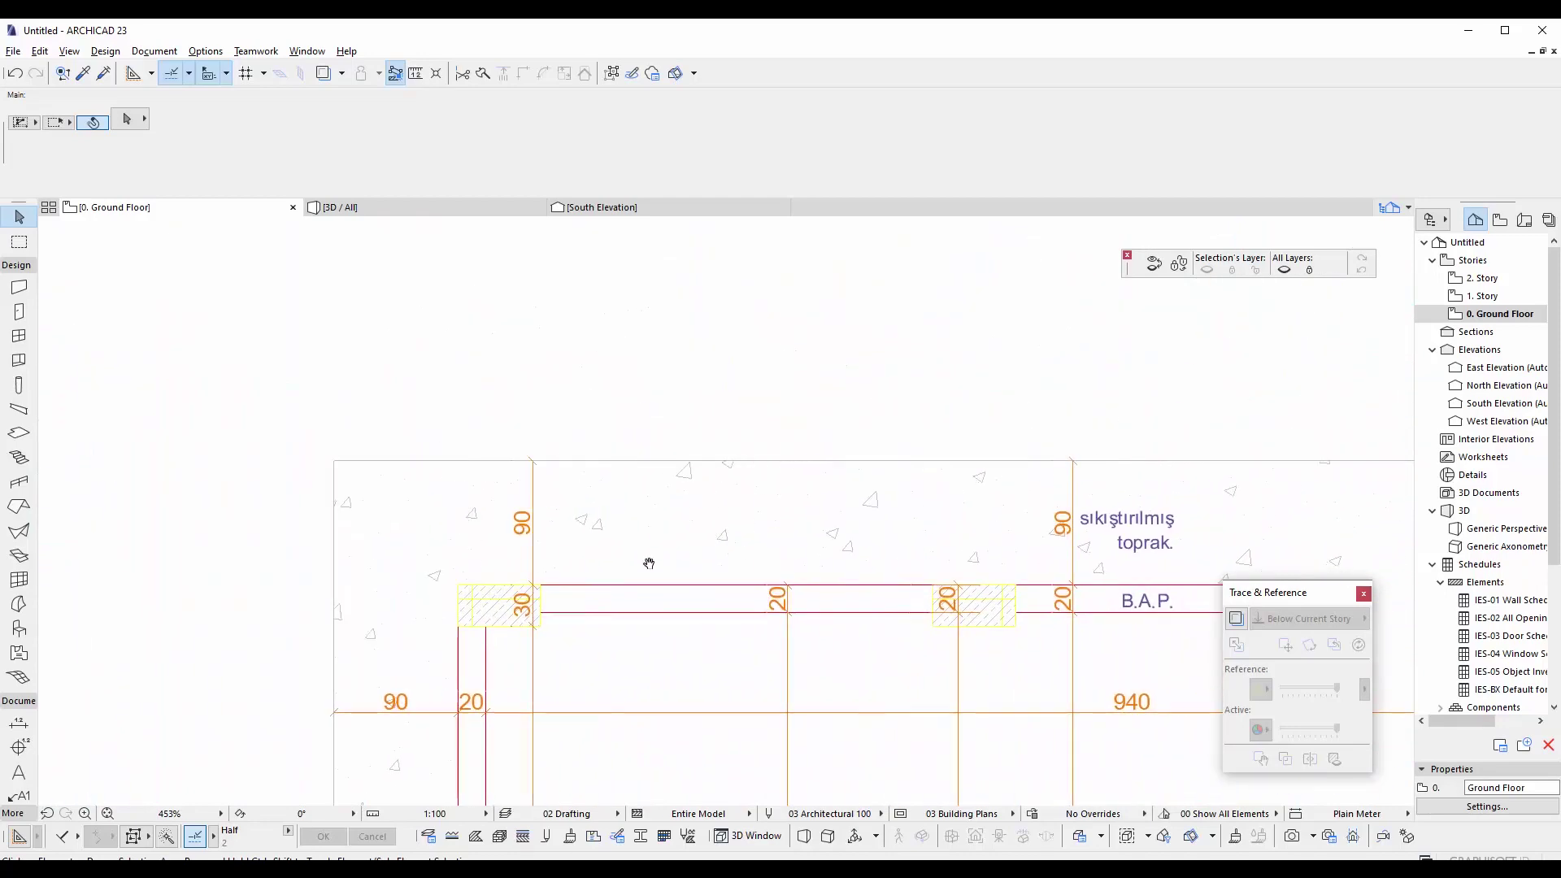
mouse_move(890, 506)
middle_down()
mouse_move(827, 419)
mouse_move(691, 383)
middle_up()
scroll(683, 395, down, 2)
mouse_move(648, 543)
middle_down()
mouse_move(835, 261)
mouse_move(722, 522)
middle_up()
scroll(621, 390, down, 2)
scroll(784, 269, down, 1)
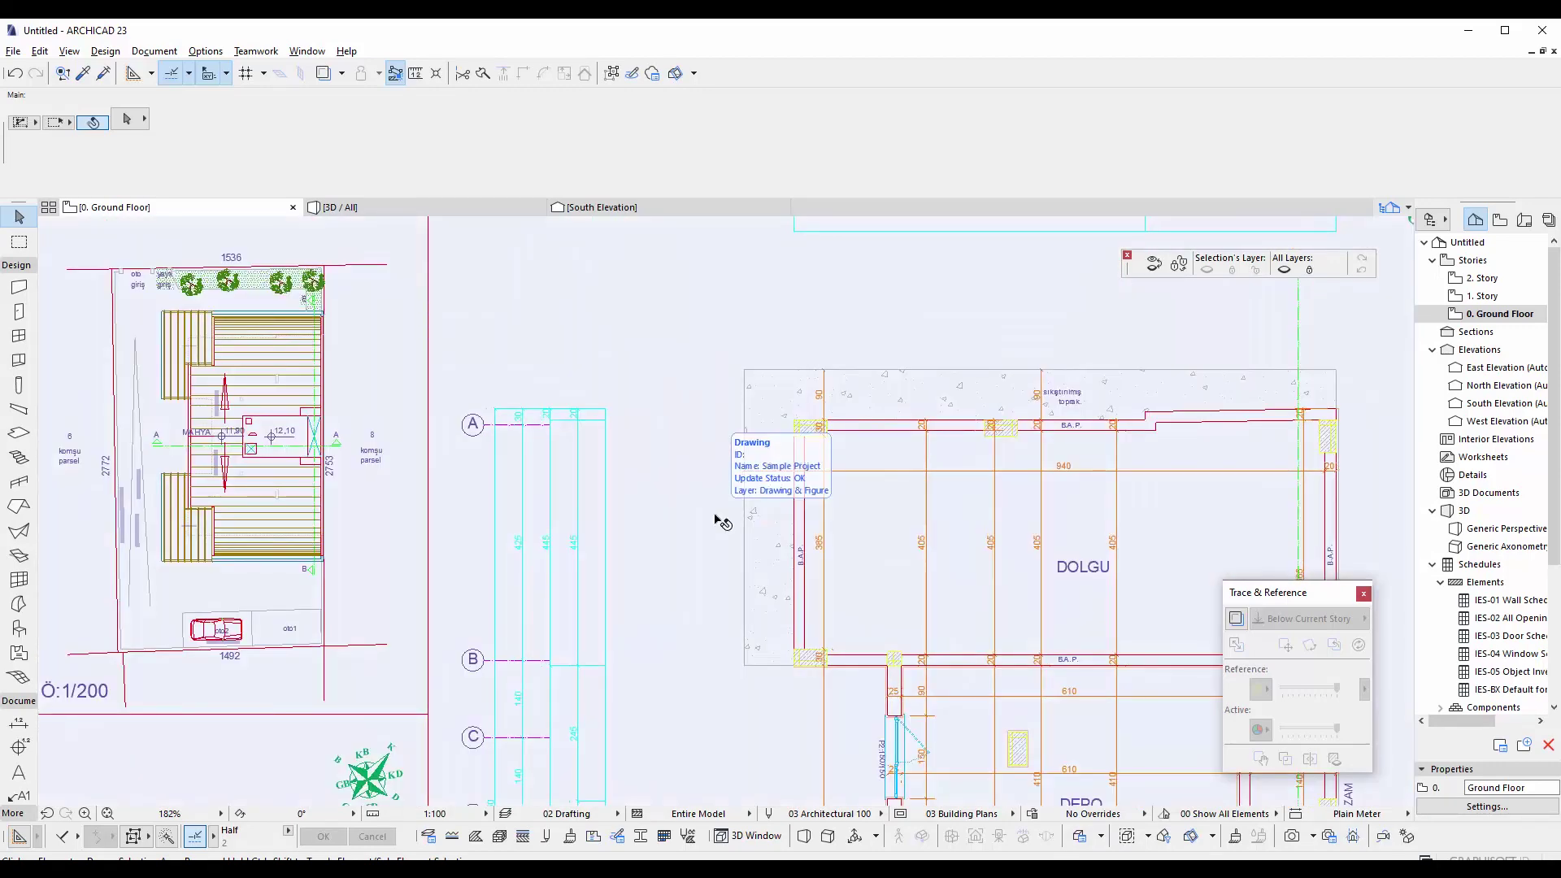
middle_drag(722, 522, 777, 426)
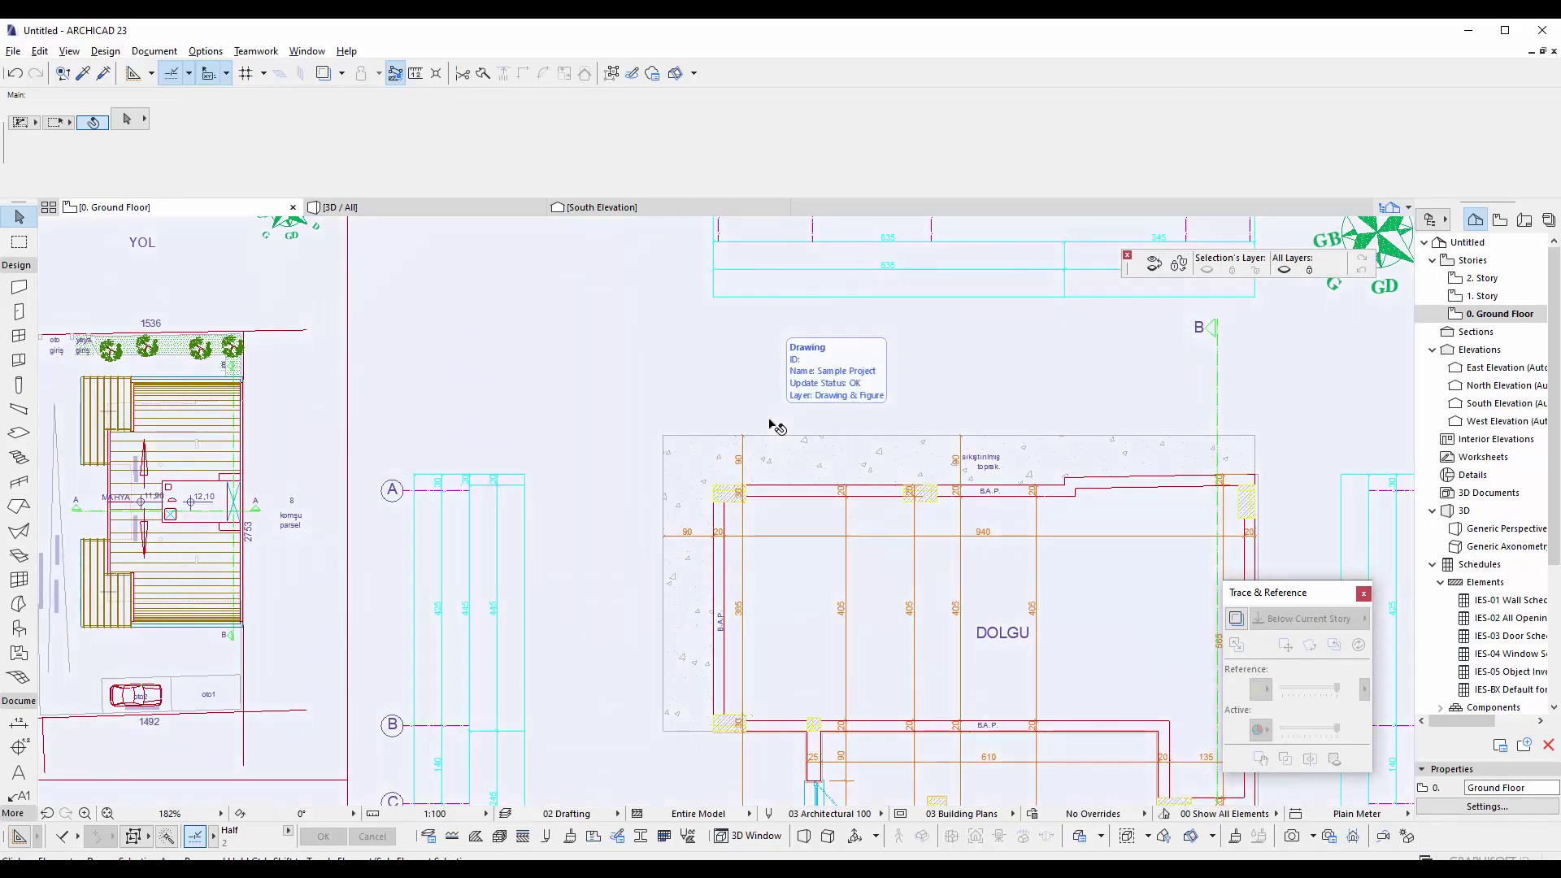
scroll(776, 426, down, 5)
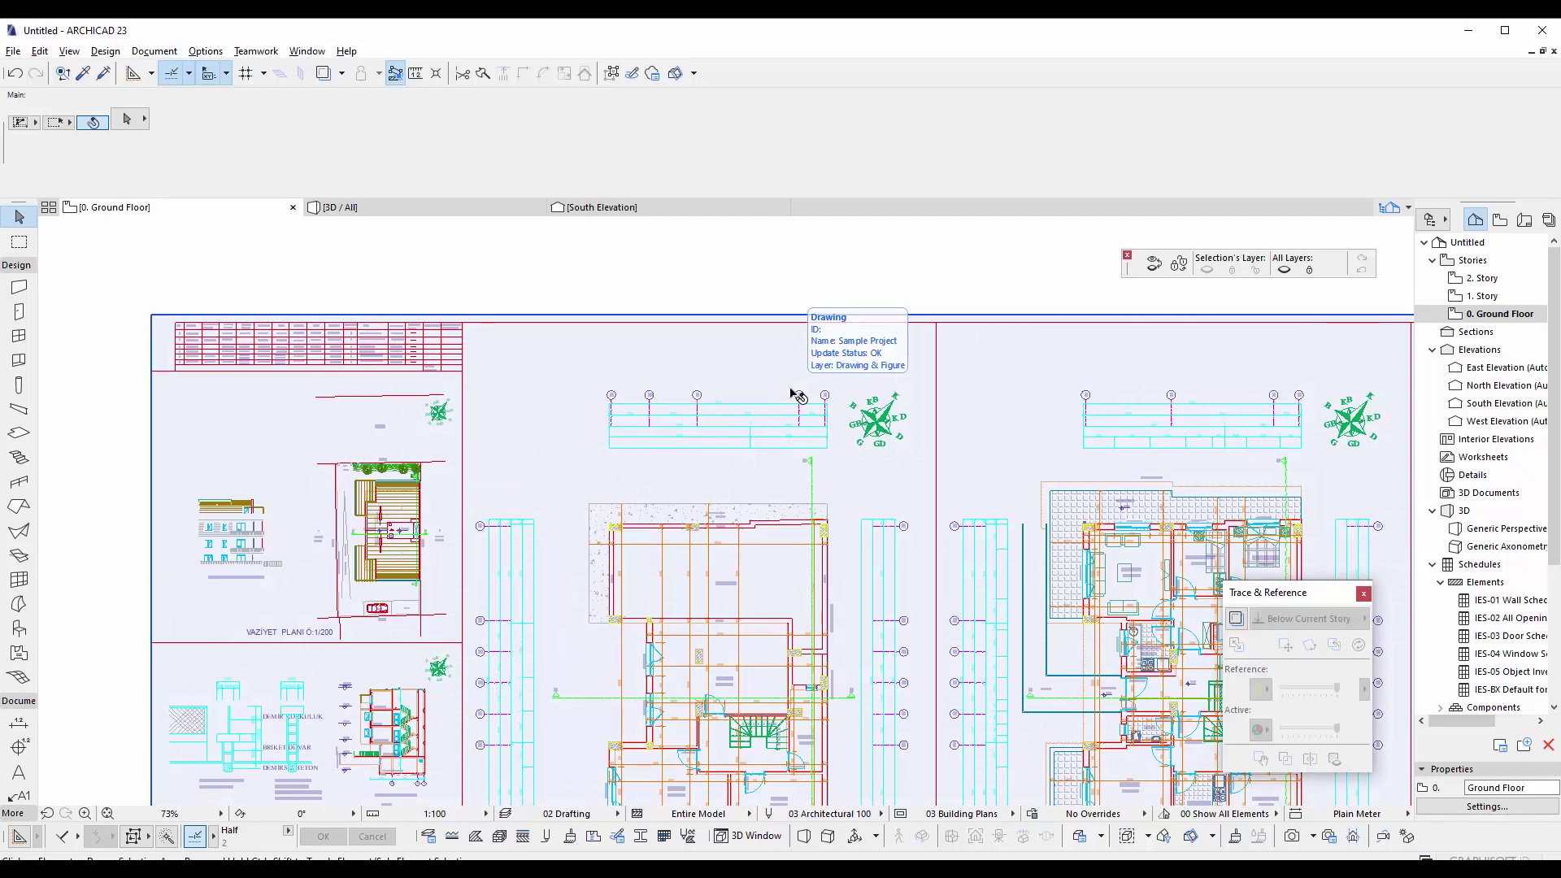
scroll(797, 396, down, 1)
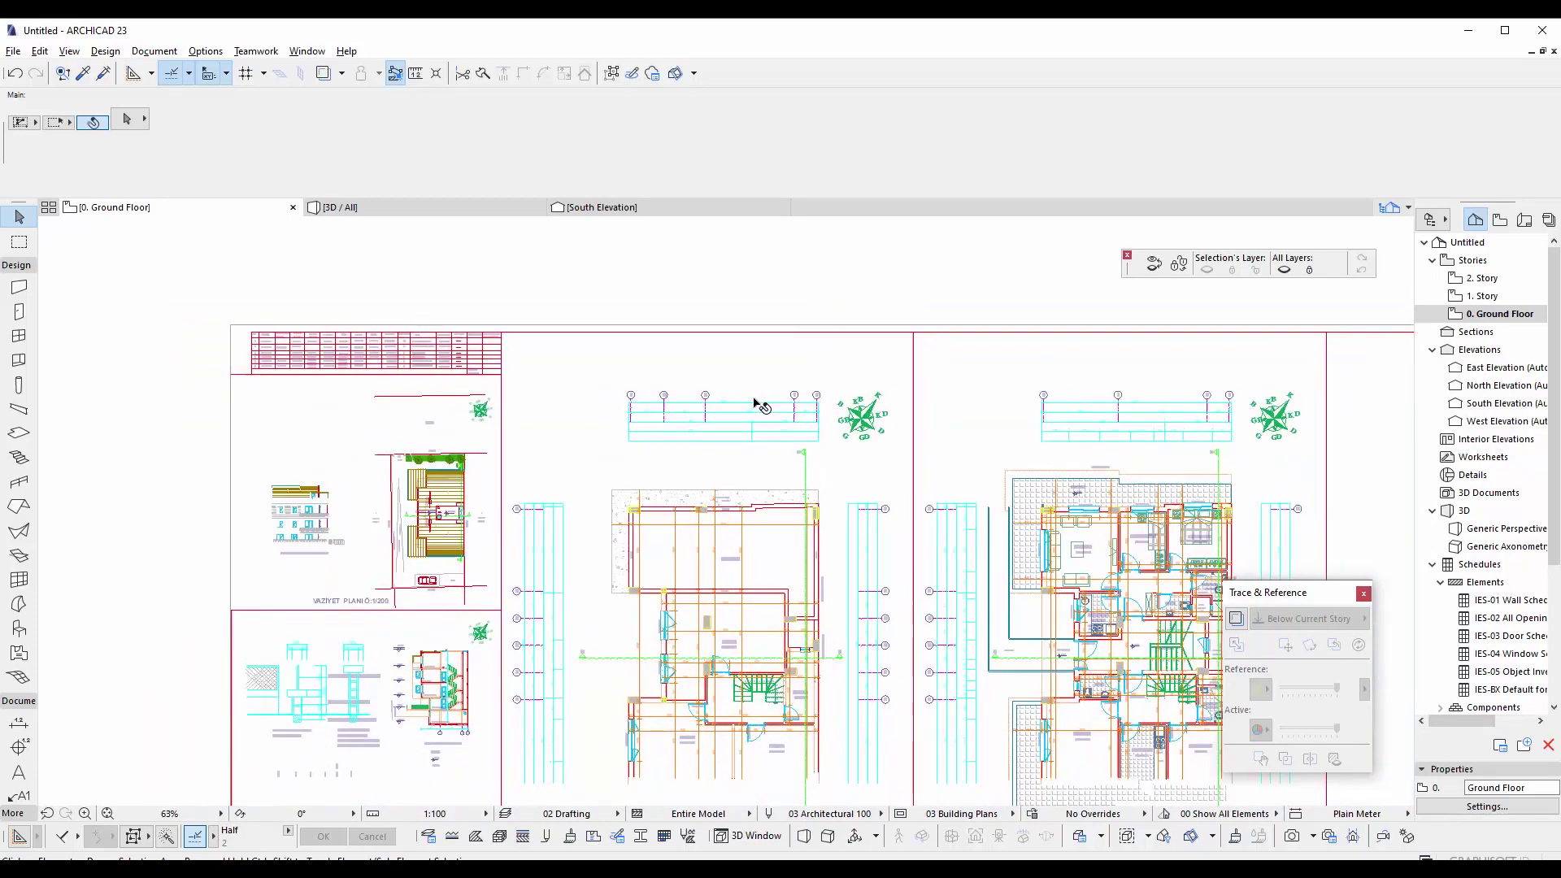
middle_drag(322, 406, 591, 441)
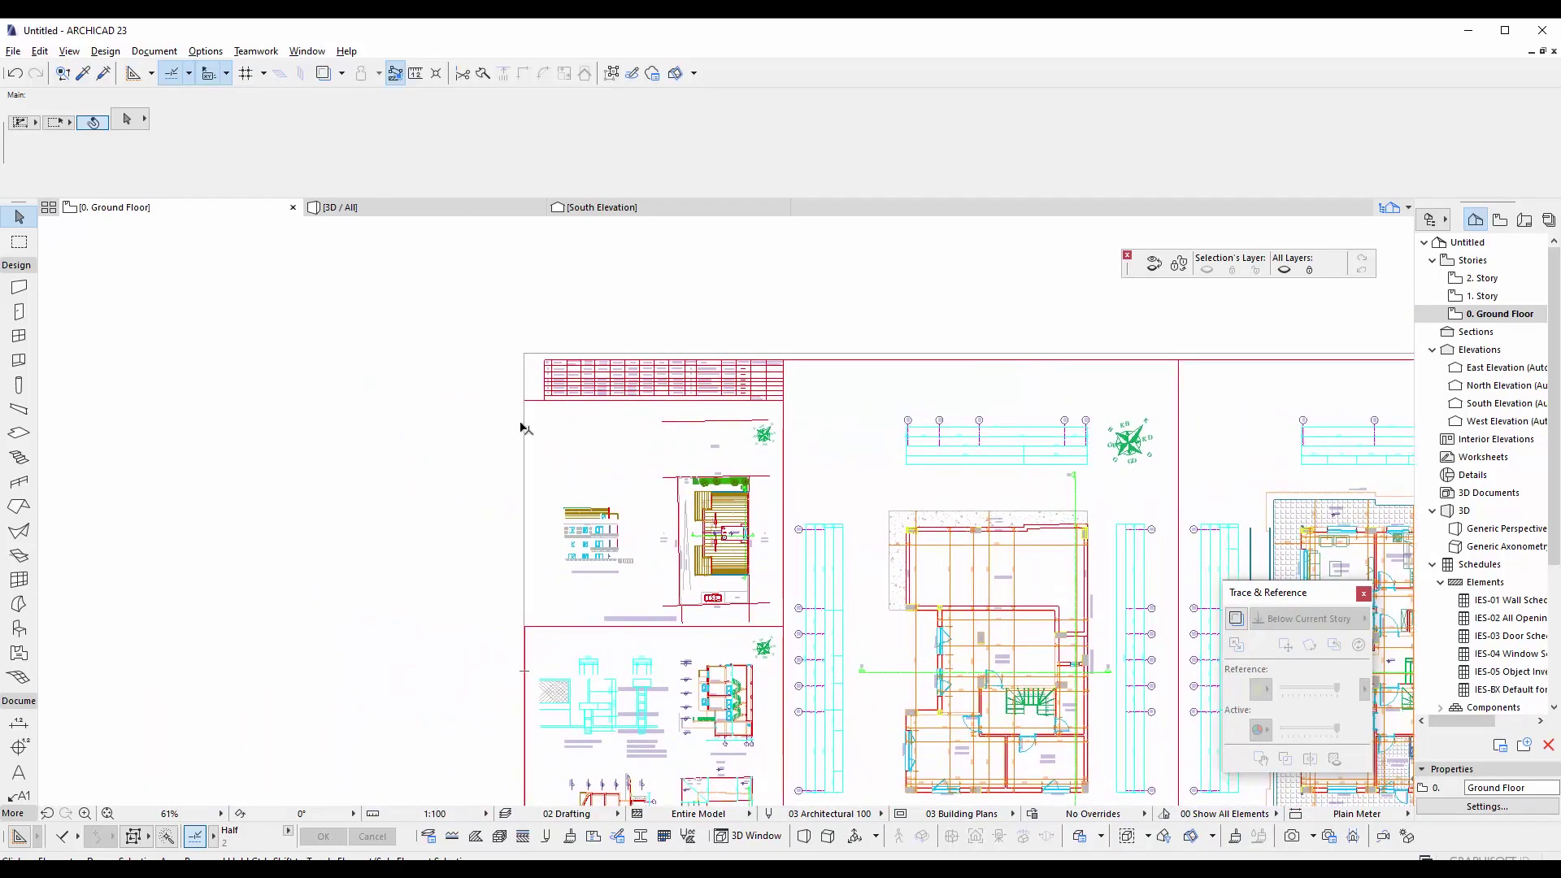
scroll(825, 372, up, 1)
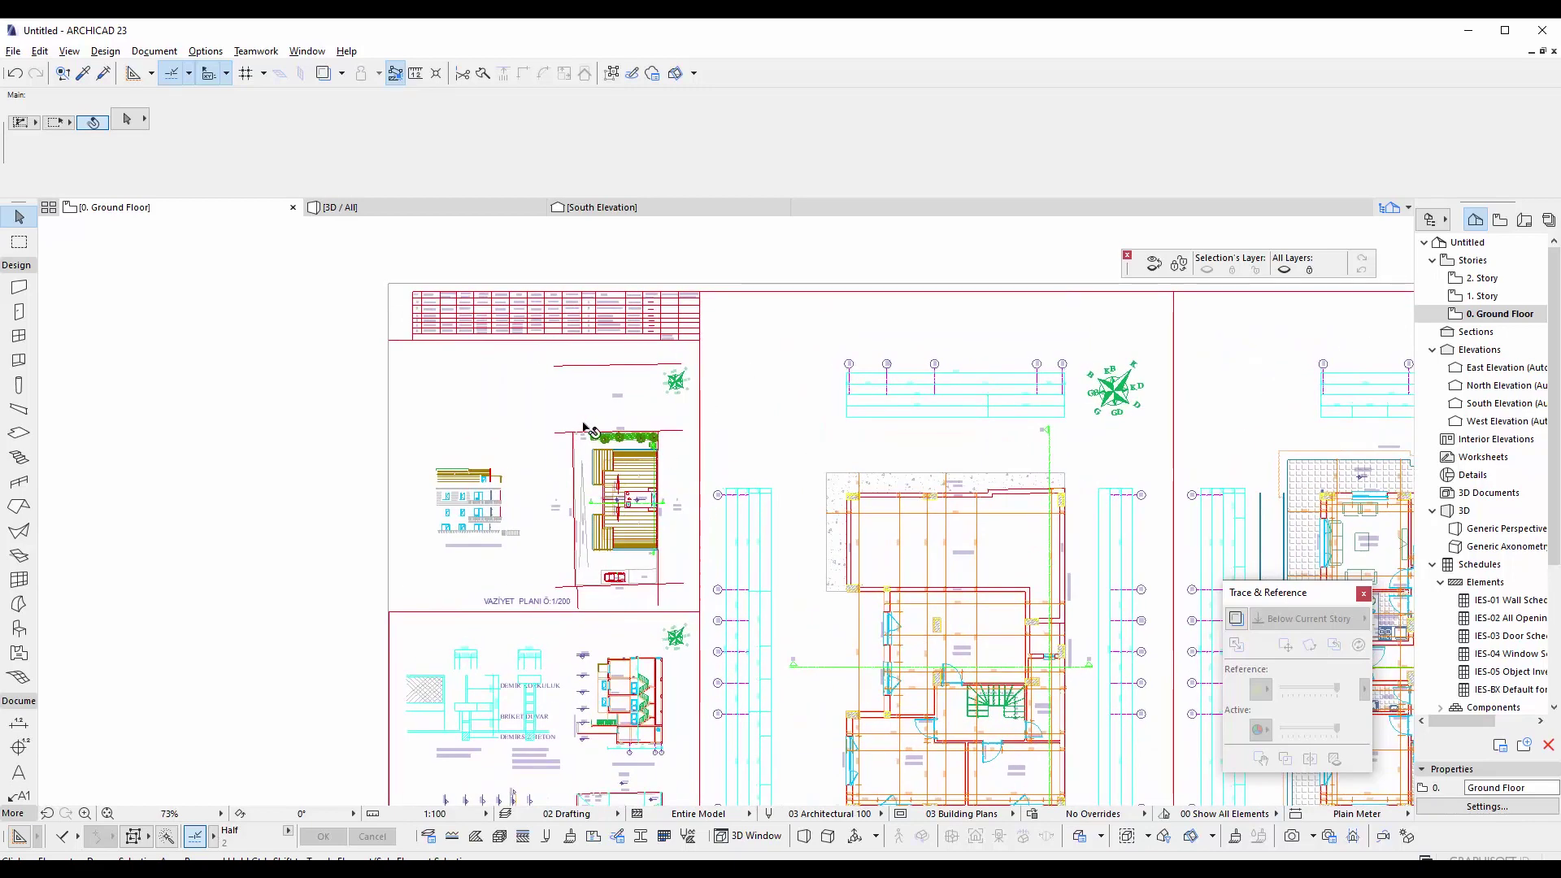
scroll(584, 427, up, 1)
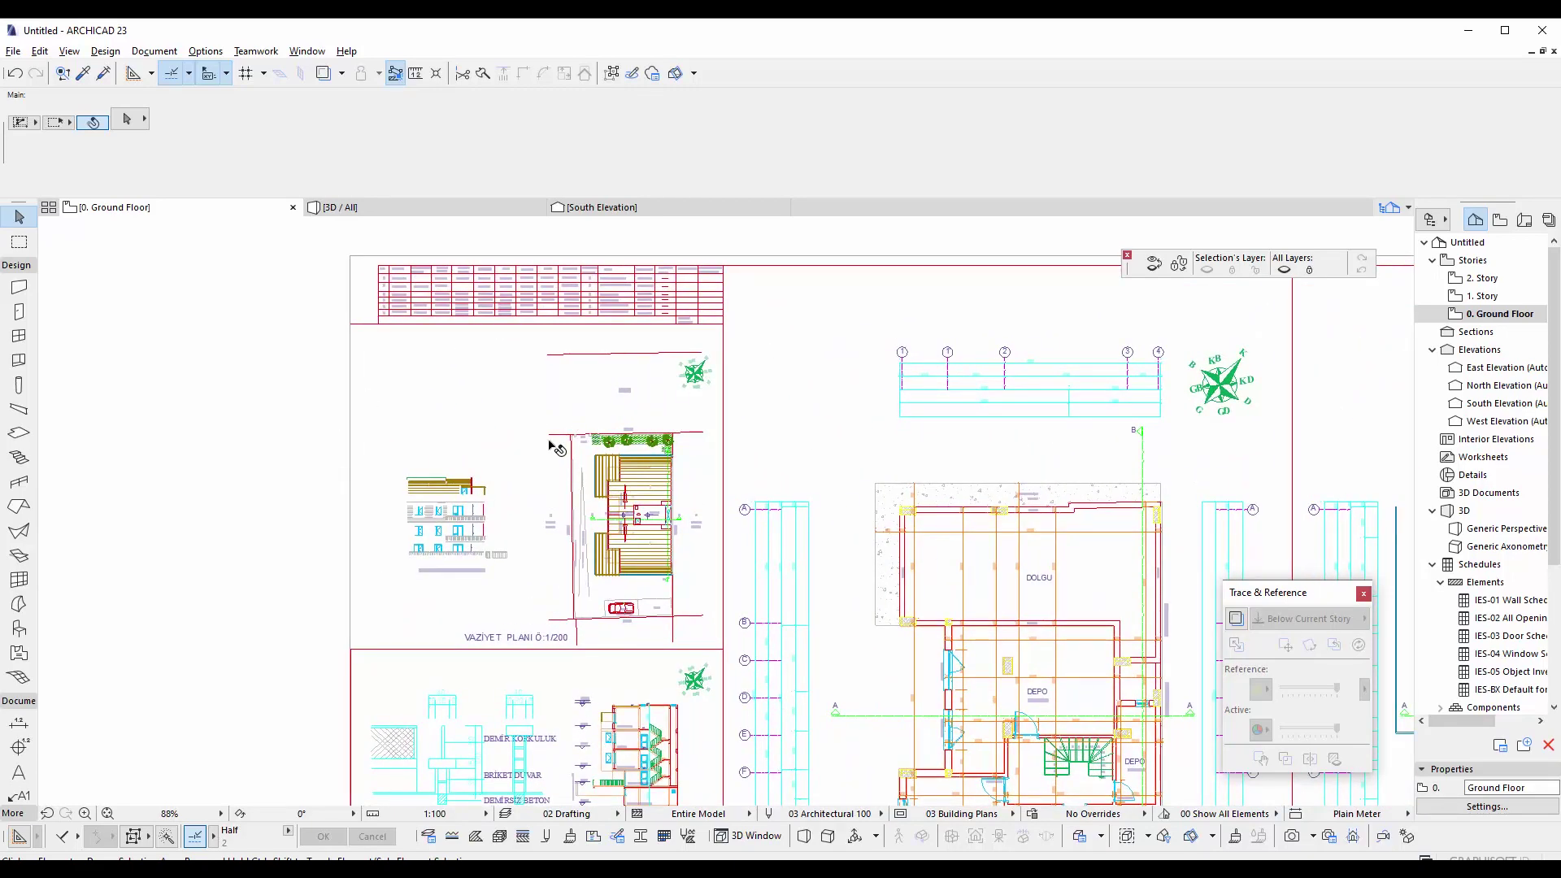
scroll(546, 444, down, 2)
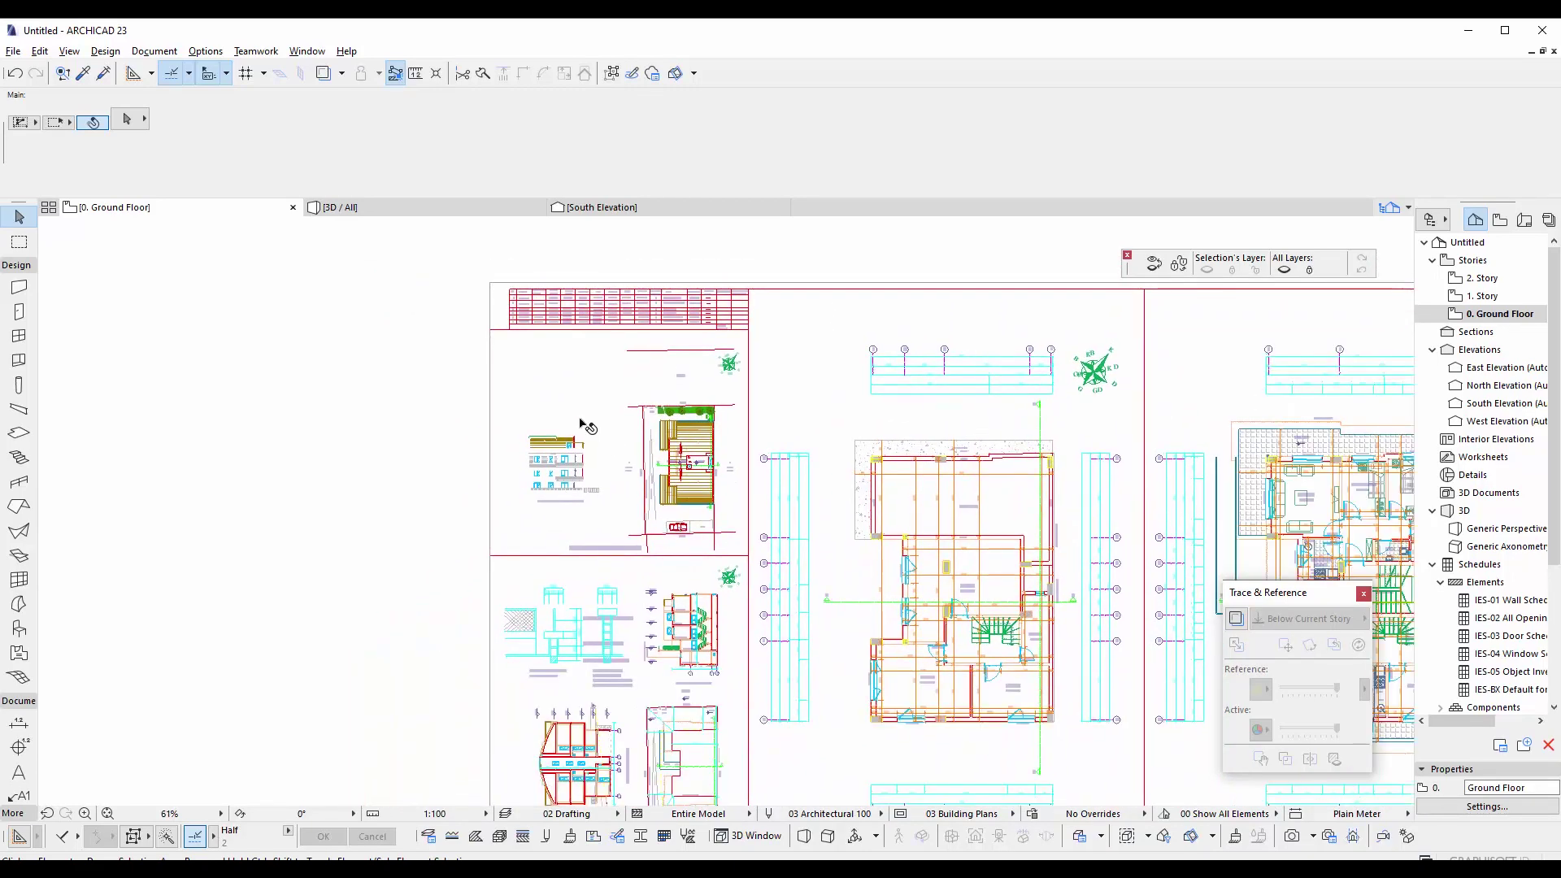
scroll(586, 426, down, 1)
scroll(577, 435, down, 1)
scroll(565, 455, up, 4)
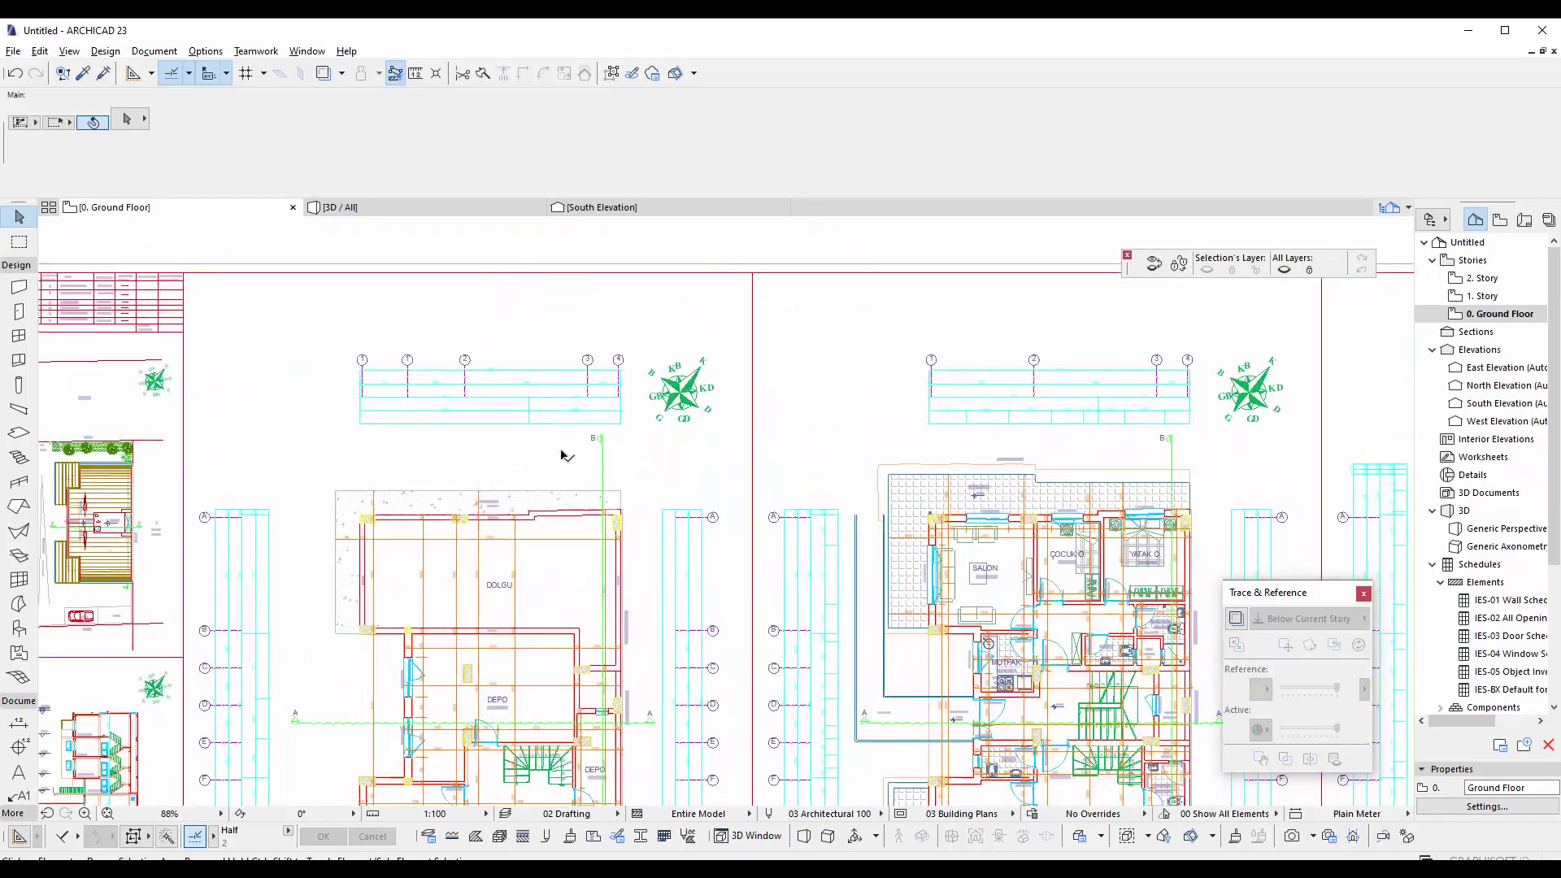
middle_drag(565, 456, 806, 513)
scroll(805, 398, up, 4)
scroll(570, 488, down, 1)
middle_drag(382, 439, 313, 482)
scroll(240, 448, down, 5)
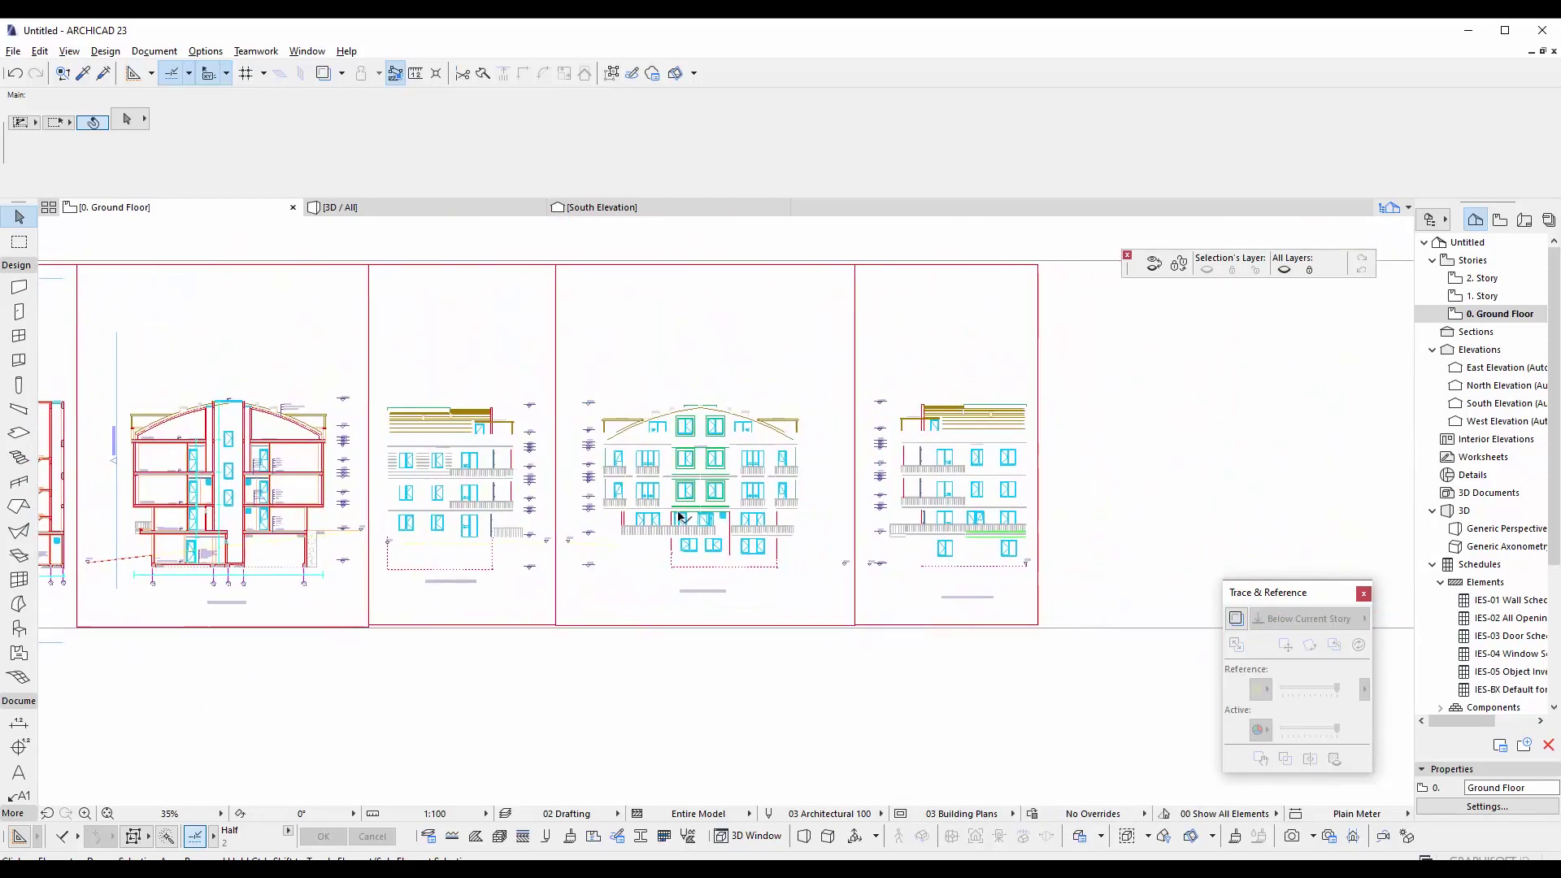
scroll(1041, 488, down, 3)
scroll(1094, 506, up, 1)
middle_drag(1092, 506, 1155, 518)
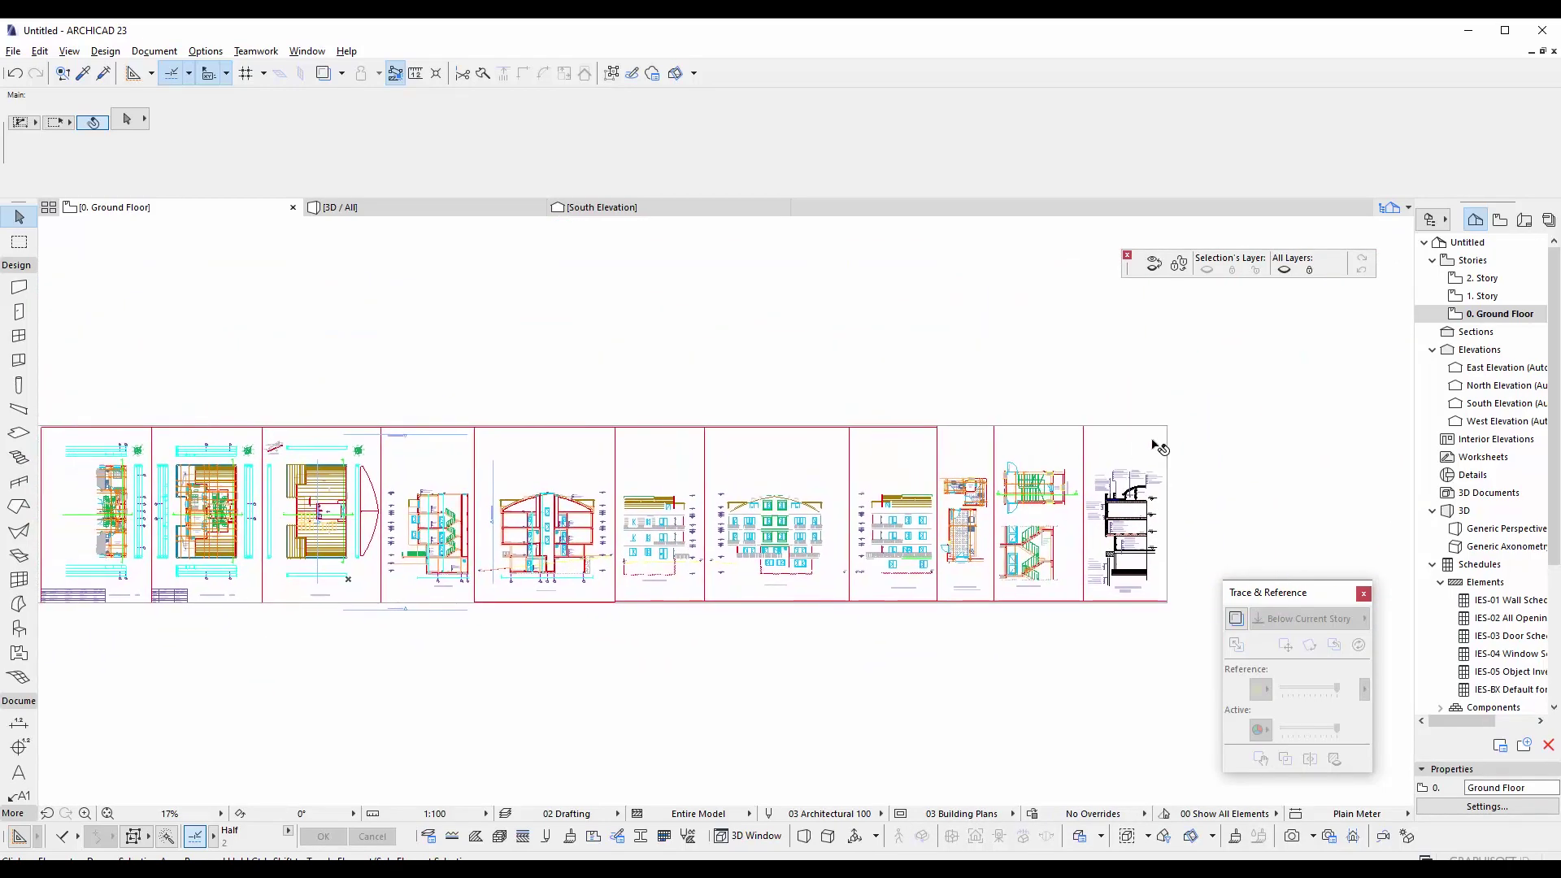
click(1161, 442)
click(436, 383)
middle_drag(596, 425, 581, 398)
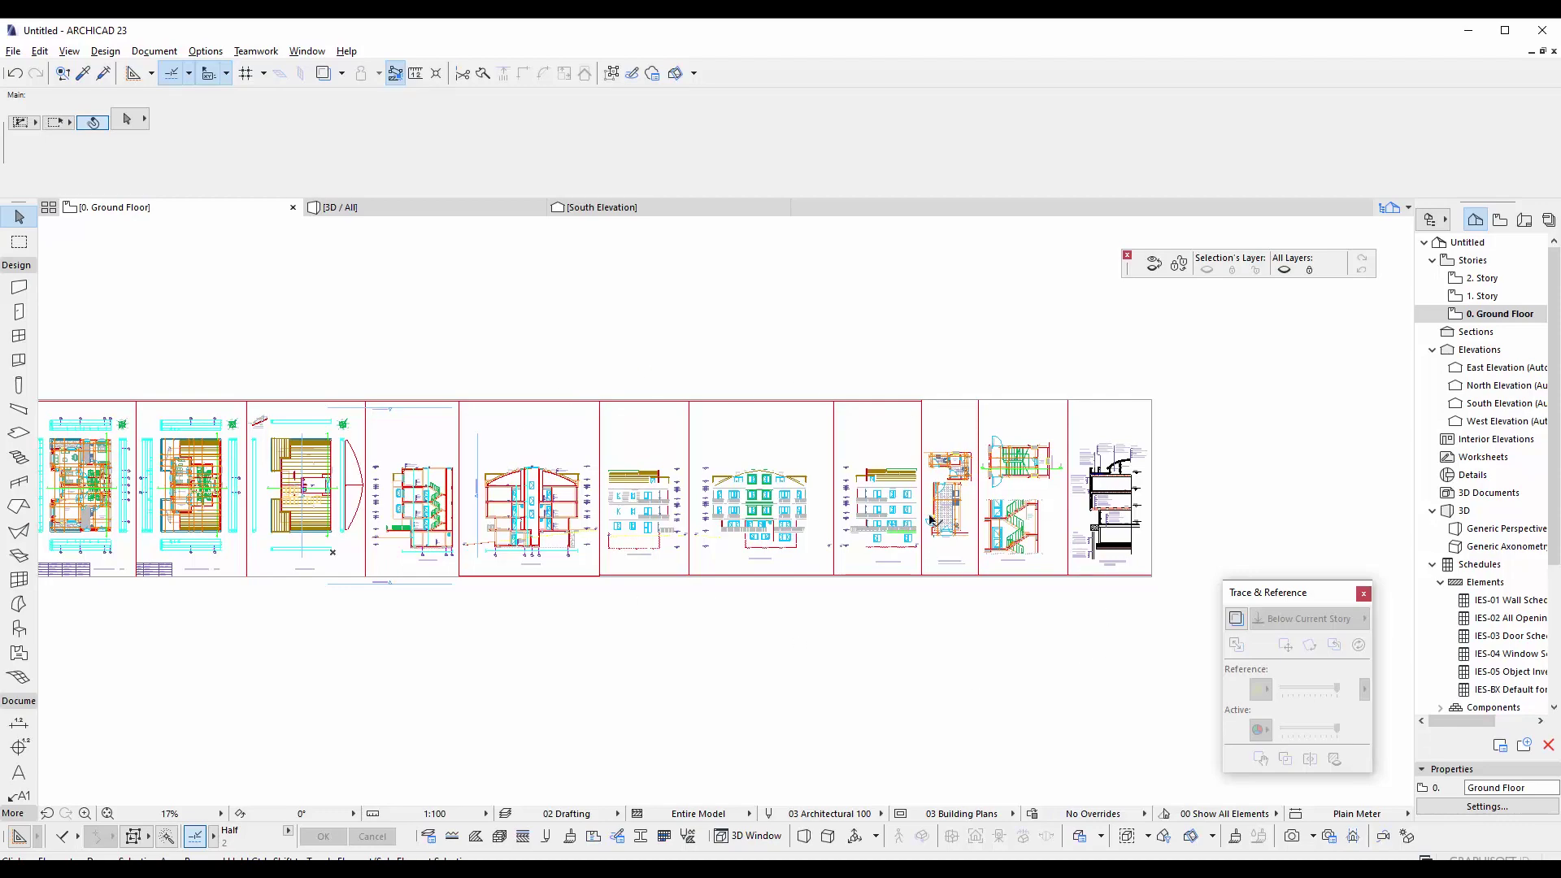
scroll(620, 634, up, 2)
scroll(439, 655, up, 2)
scroll(423, 618, up, 2)
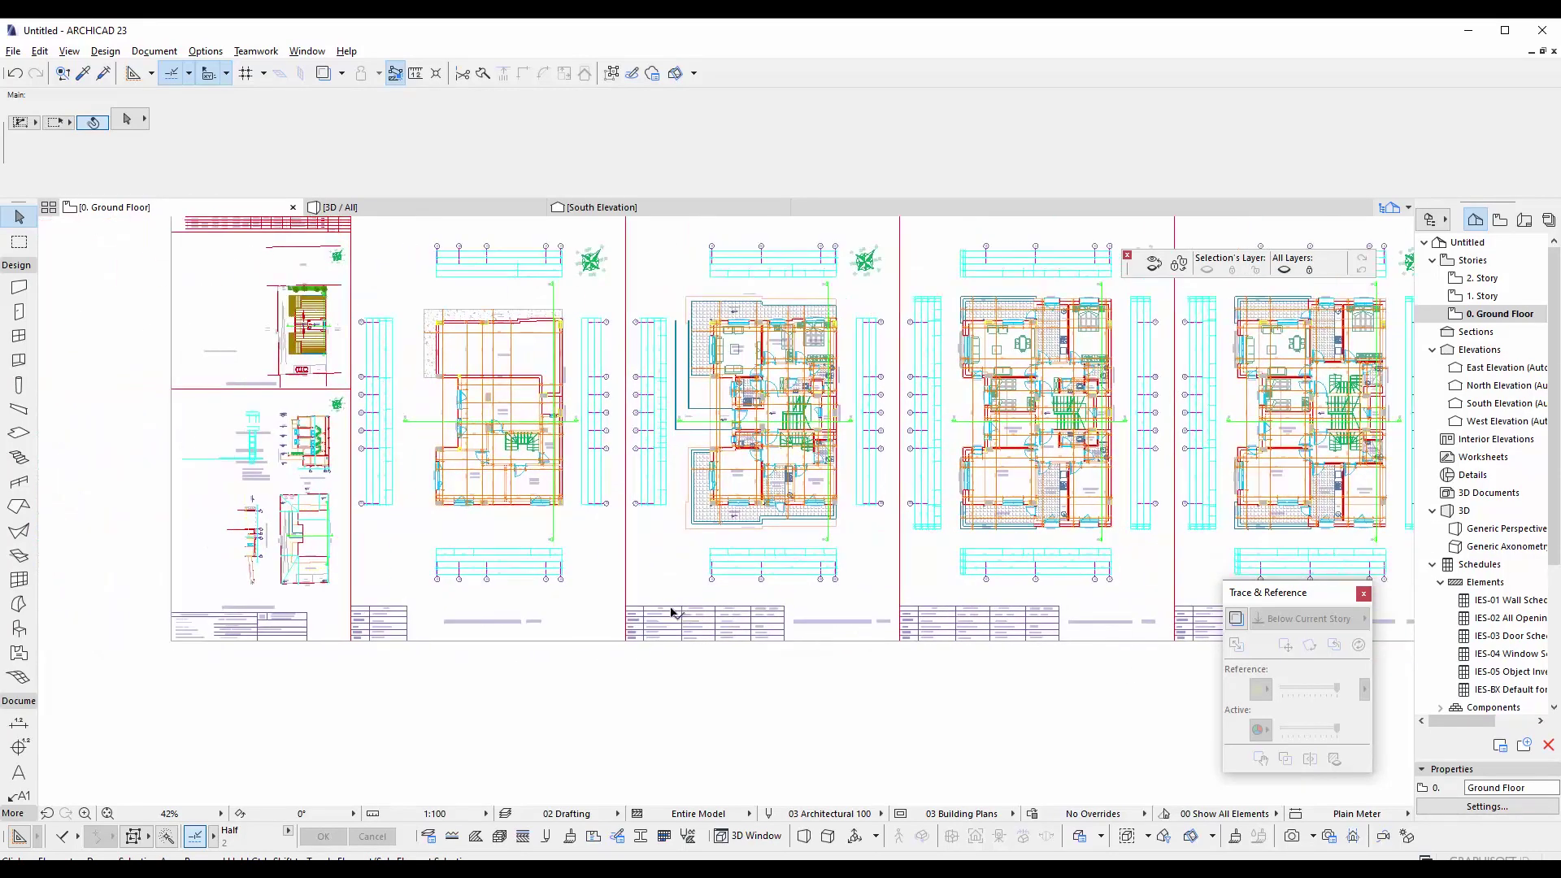
scroll(285, 631, up, 2)
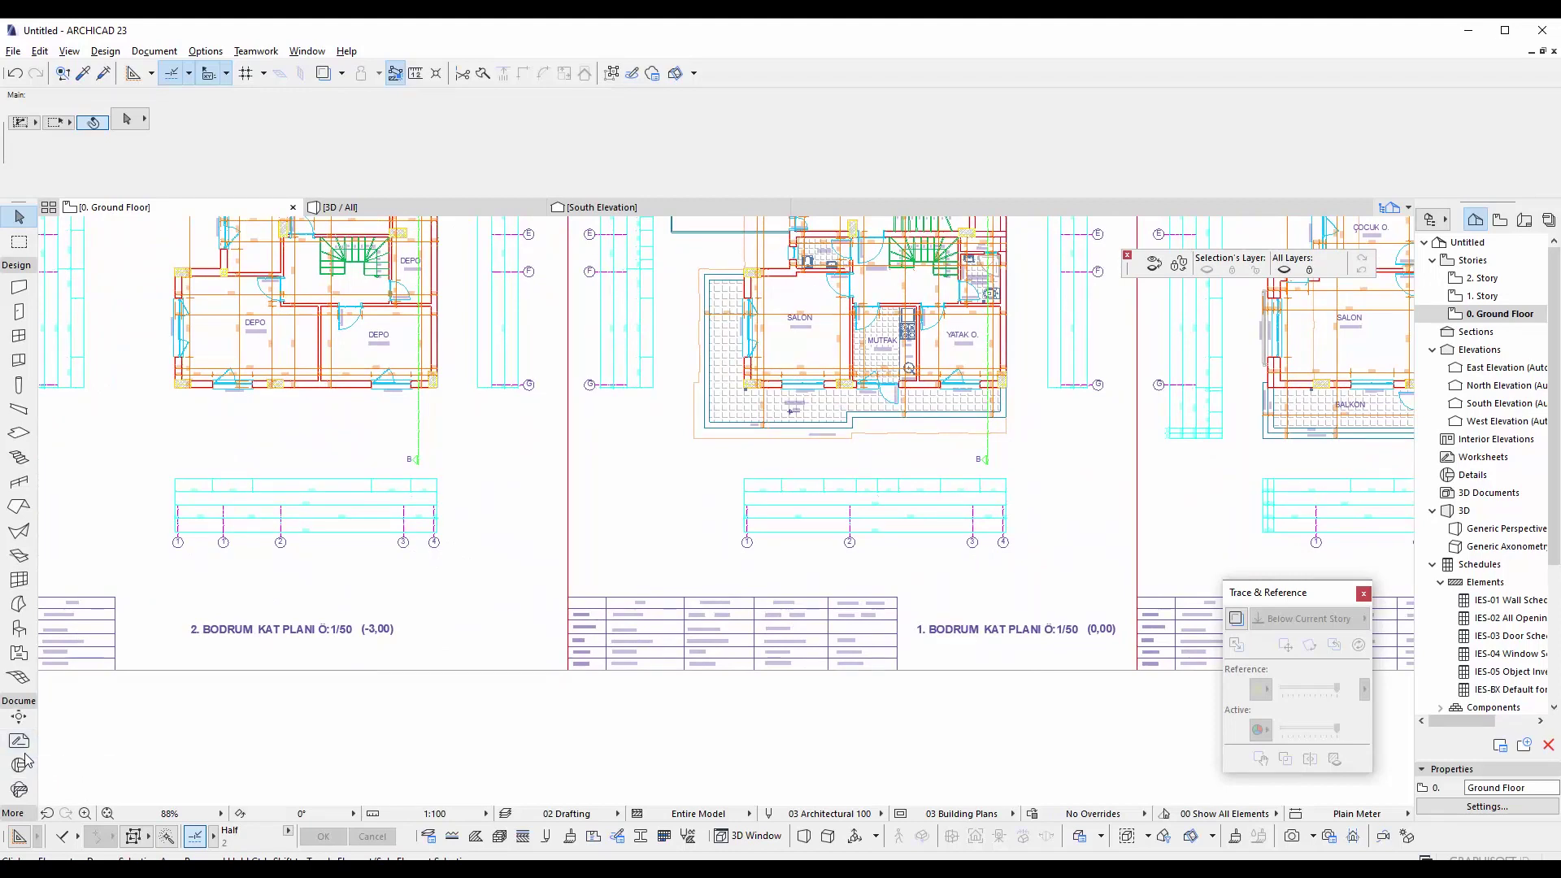
- Switch to the Fill tool in the Document toolbox, viewing the room-finish table
click(13, 813)
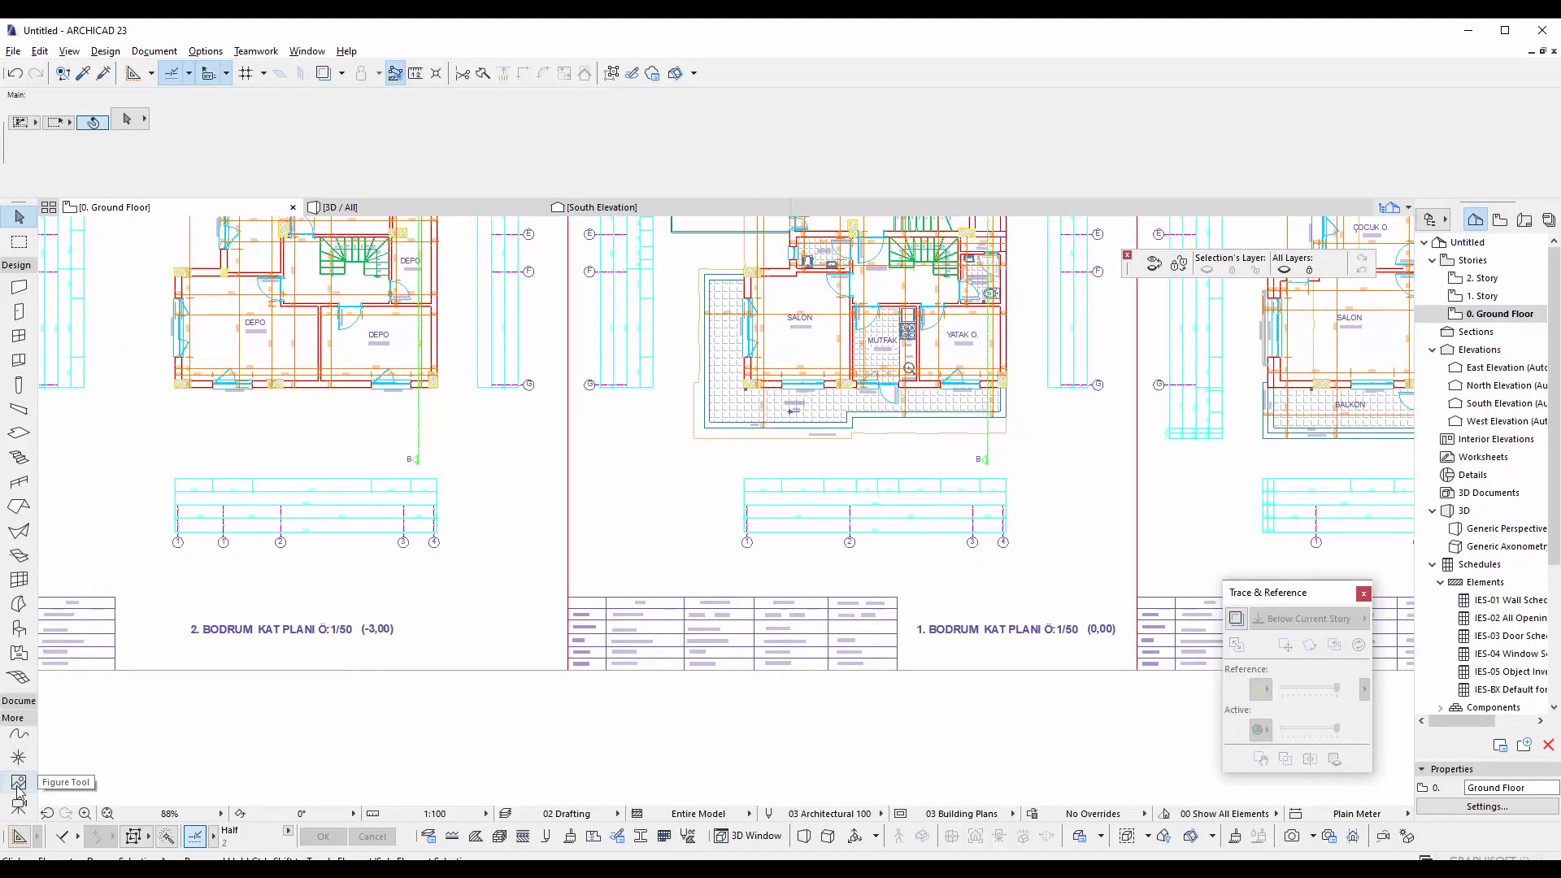
click(17, 700)
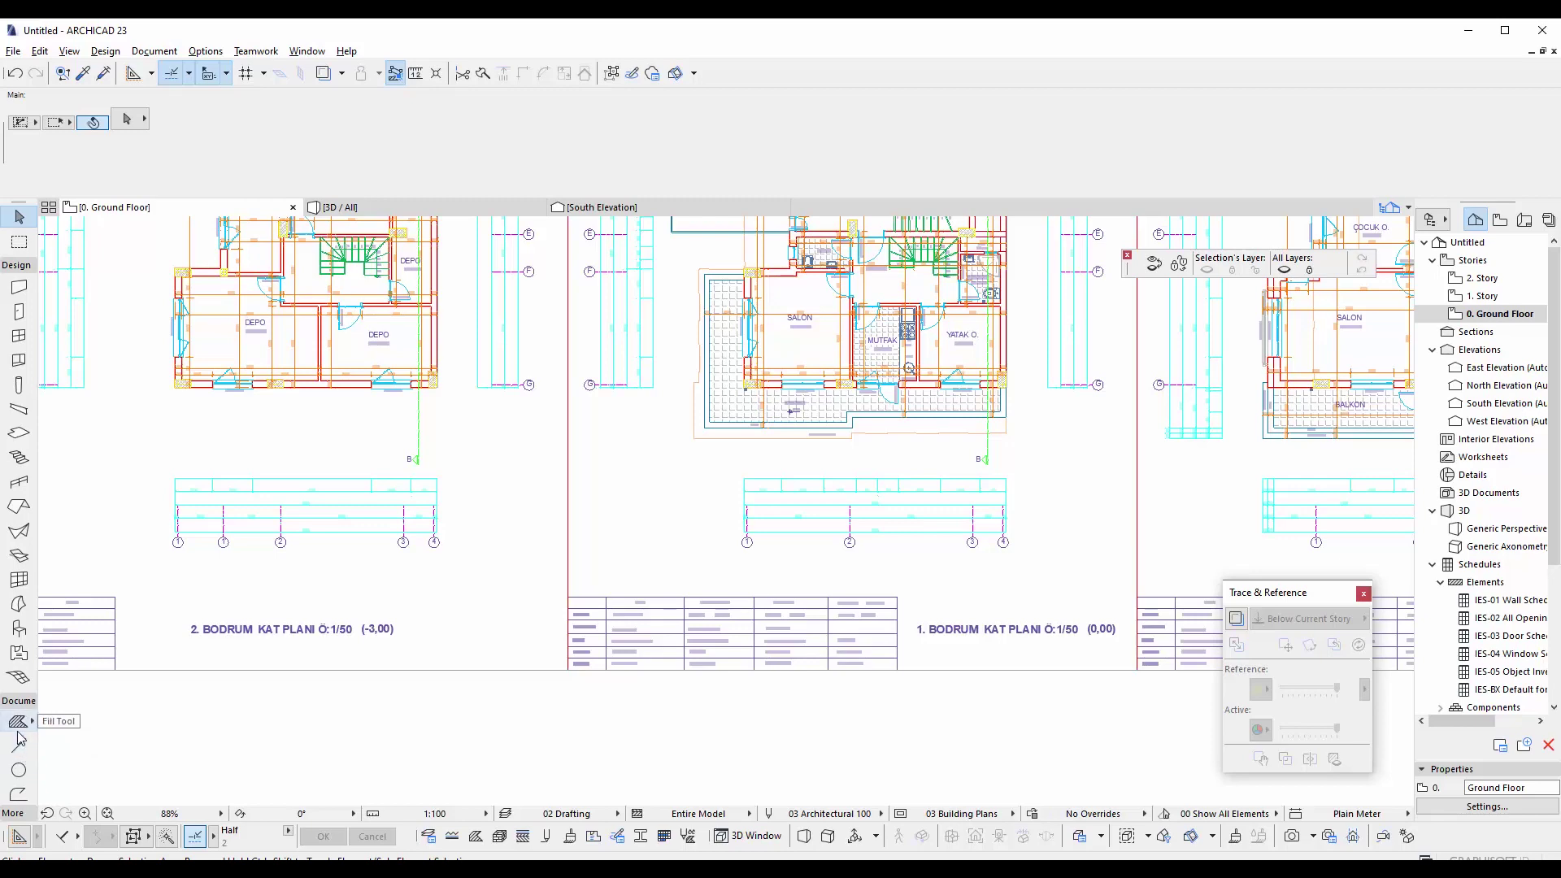
click(18, 721)
scroll(684, 611, up, 2)
scroll(684, 611, up, 2)
middle_drag(558, 586, 521, 519)
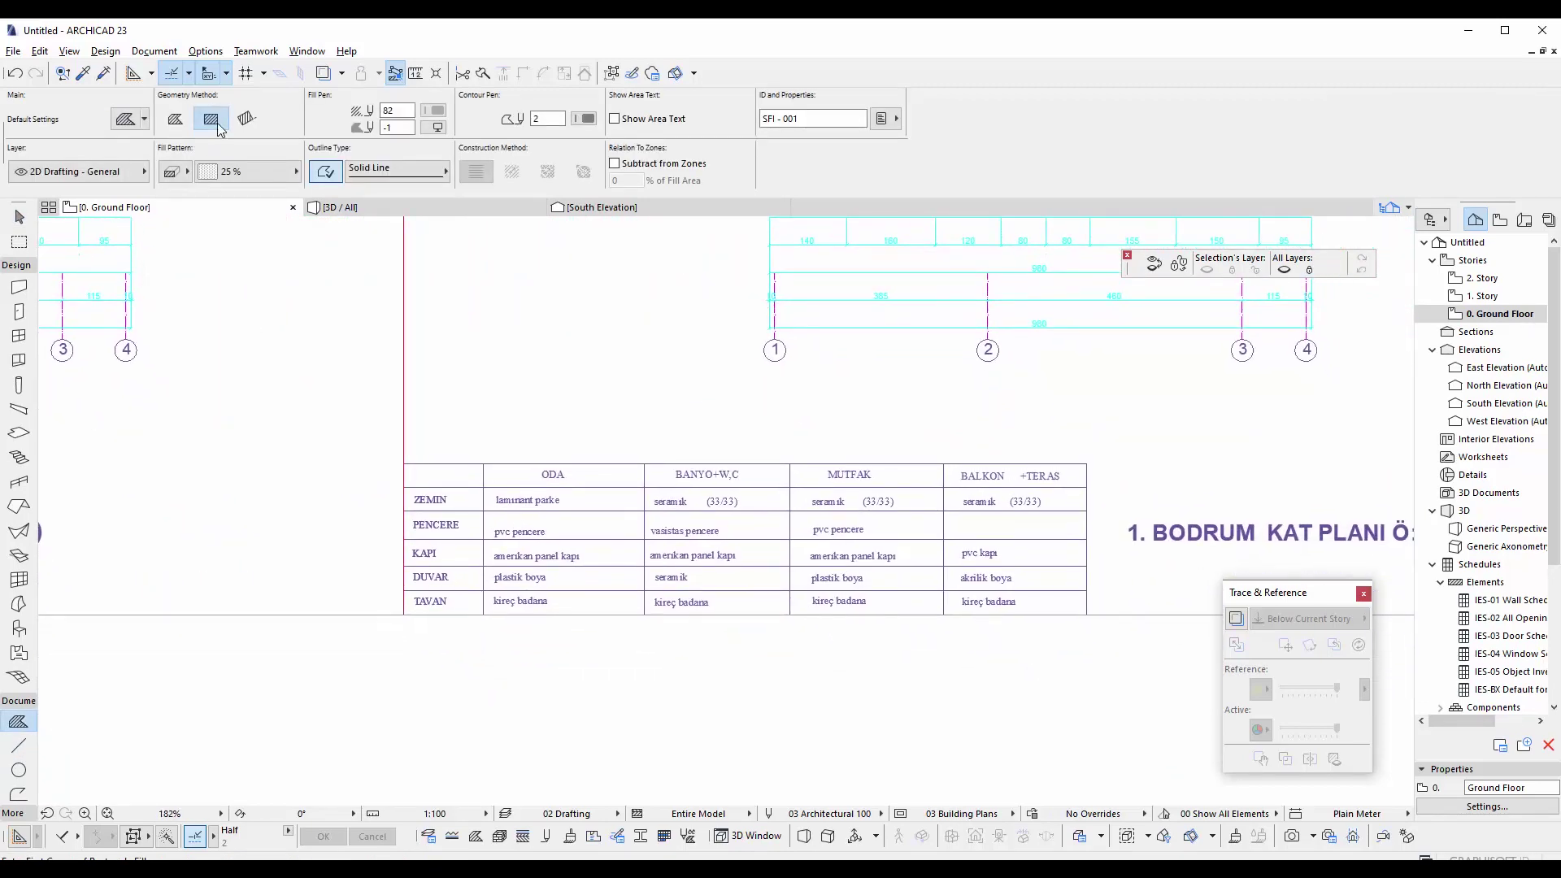
- Set the fill to Rectangle geometry, Background pattern and the -1 Window Background pen
click(182, 121)
click(170, 175)
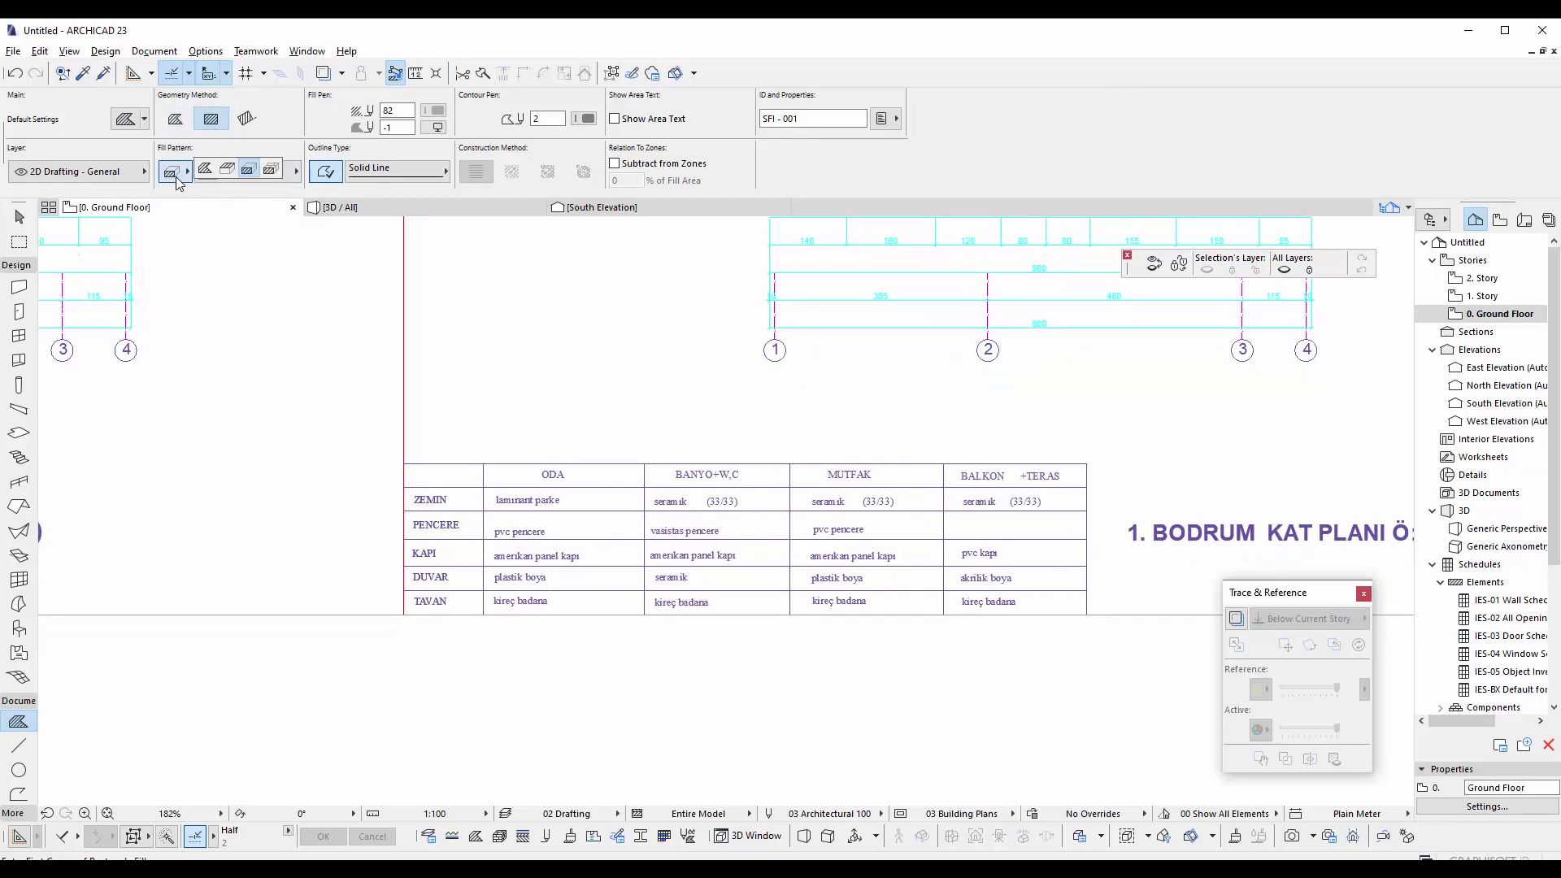
click(205, 169)
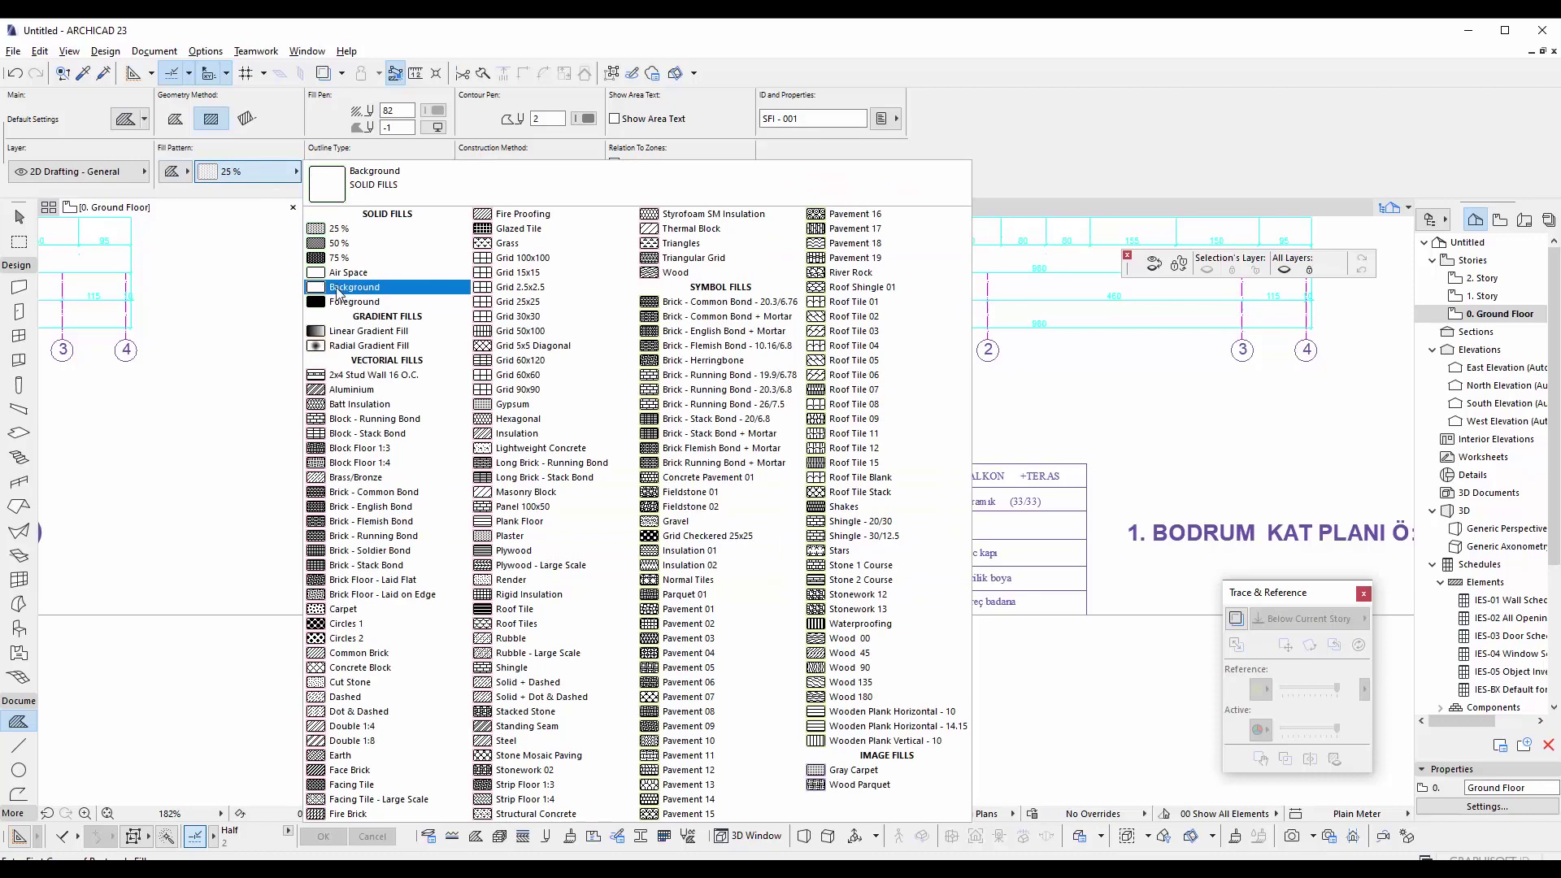
click(339, 289)
click(437, 127)
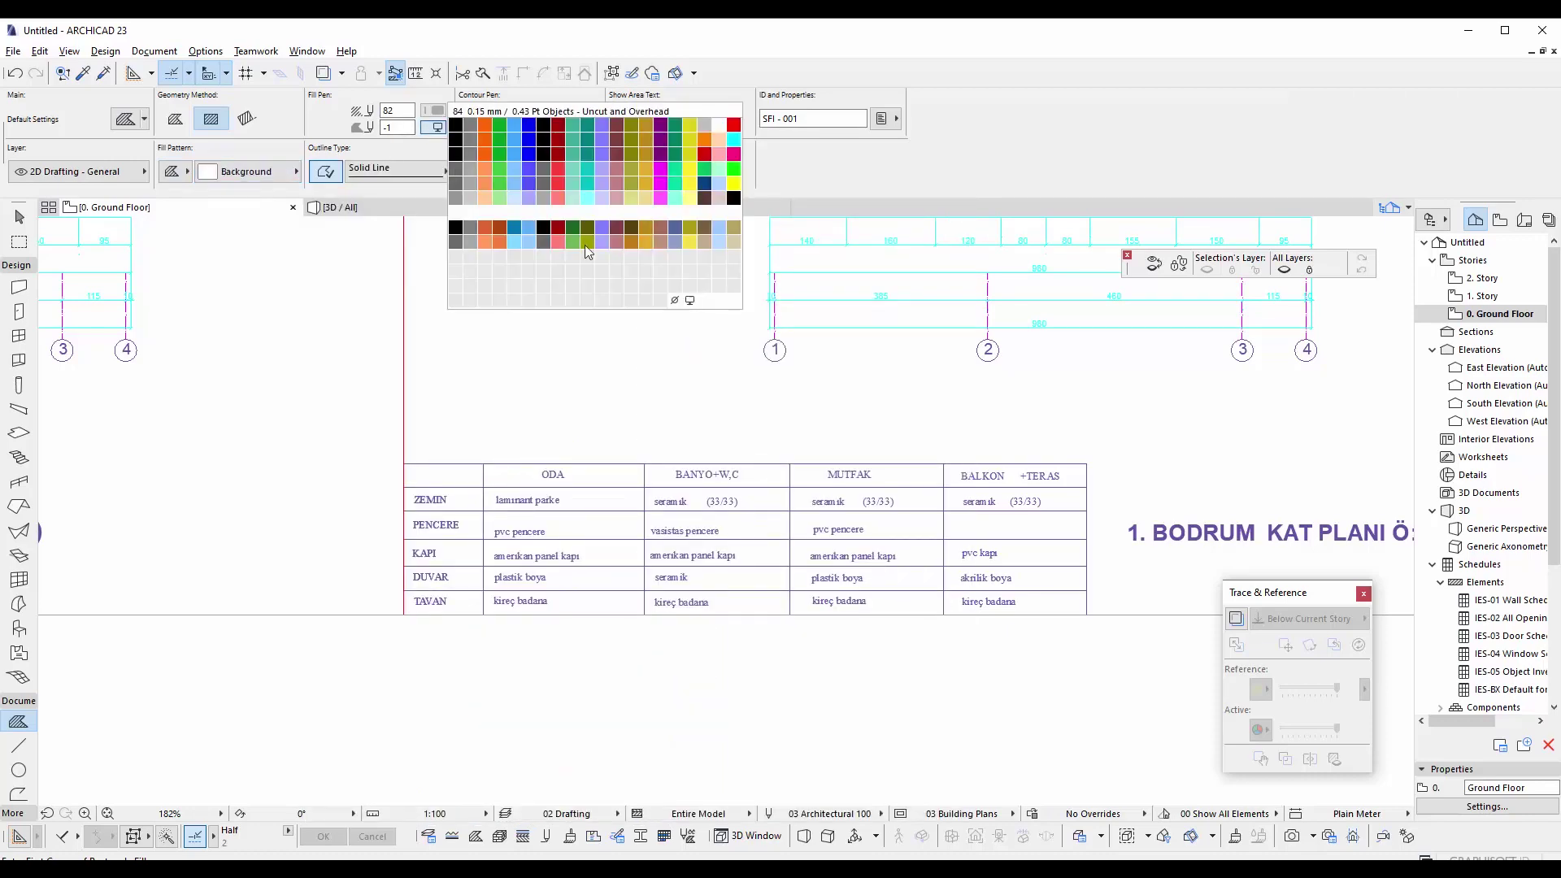
click(690, 301)
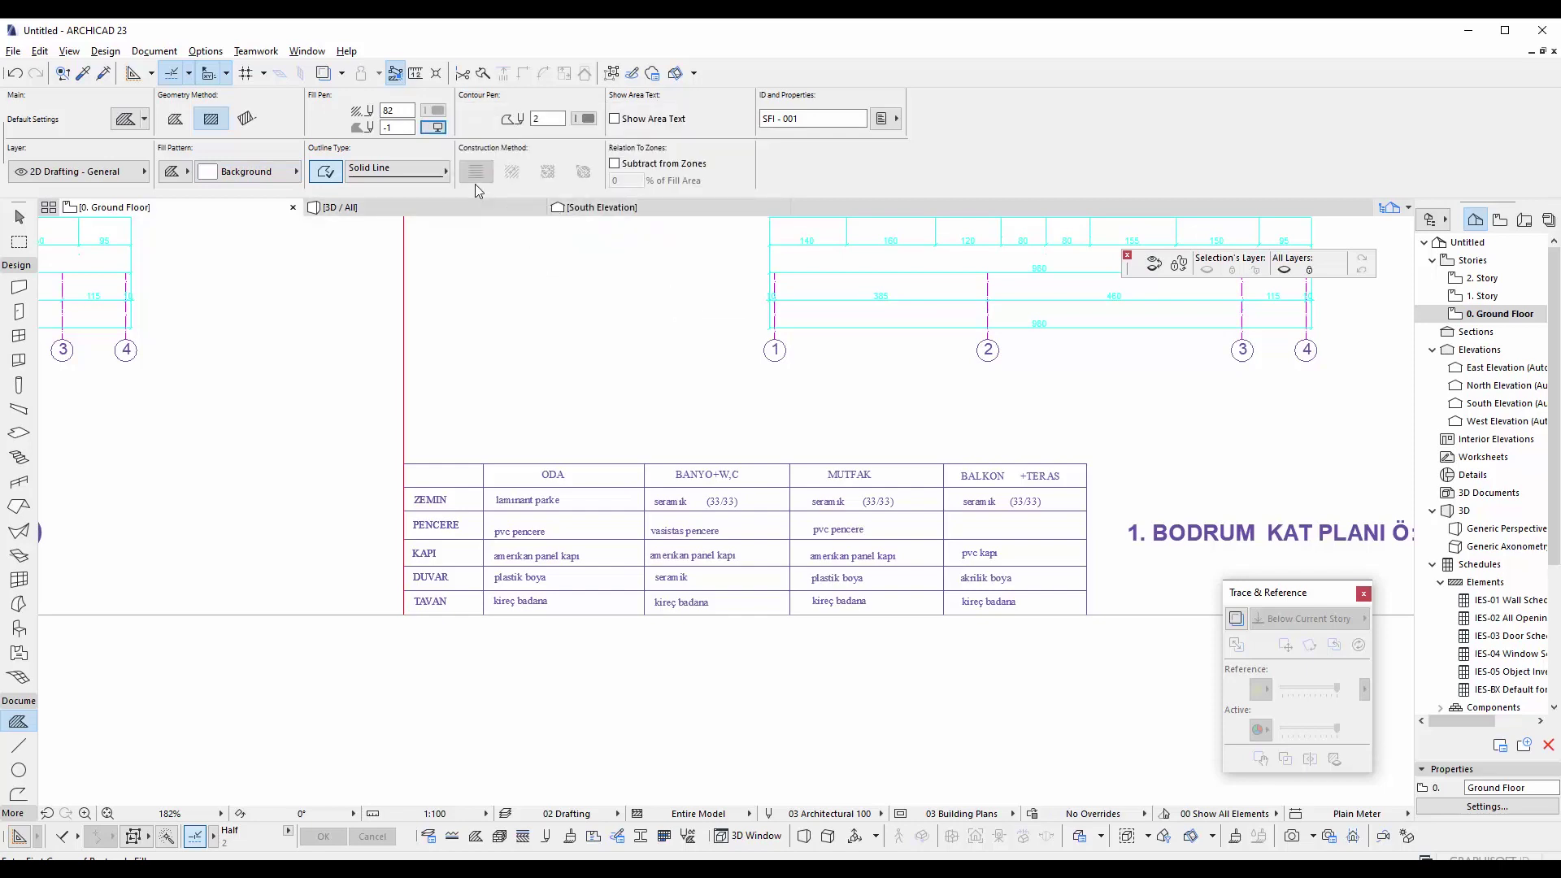
- Draw a rectangular Background fill covering the room-finish table
click(372, 426)
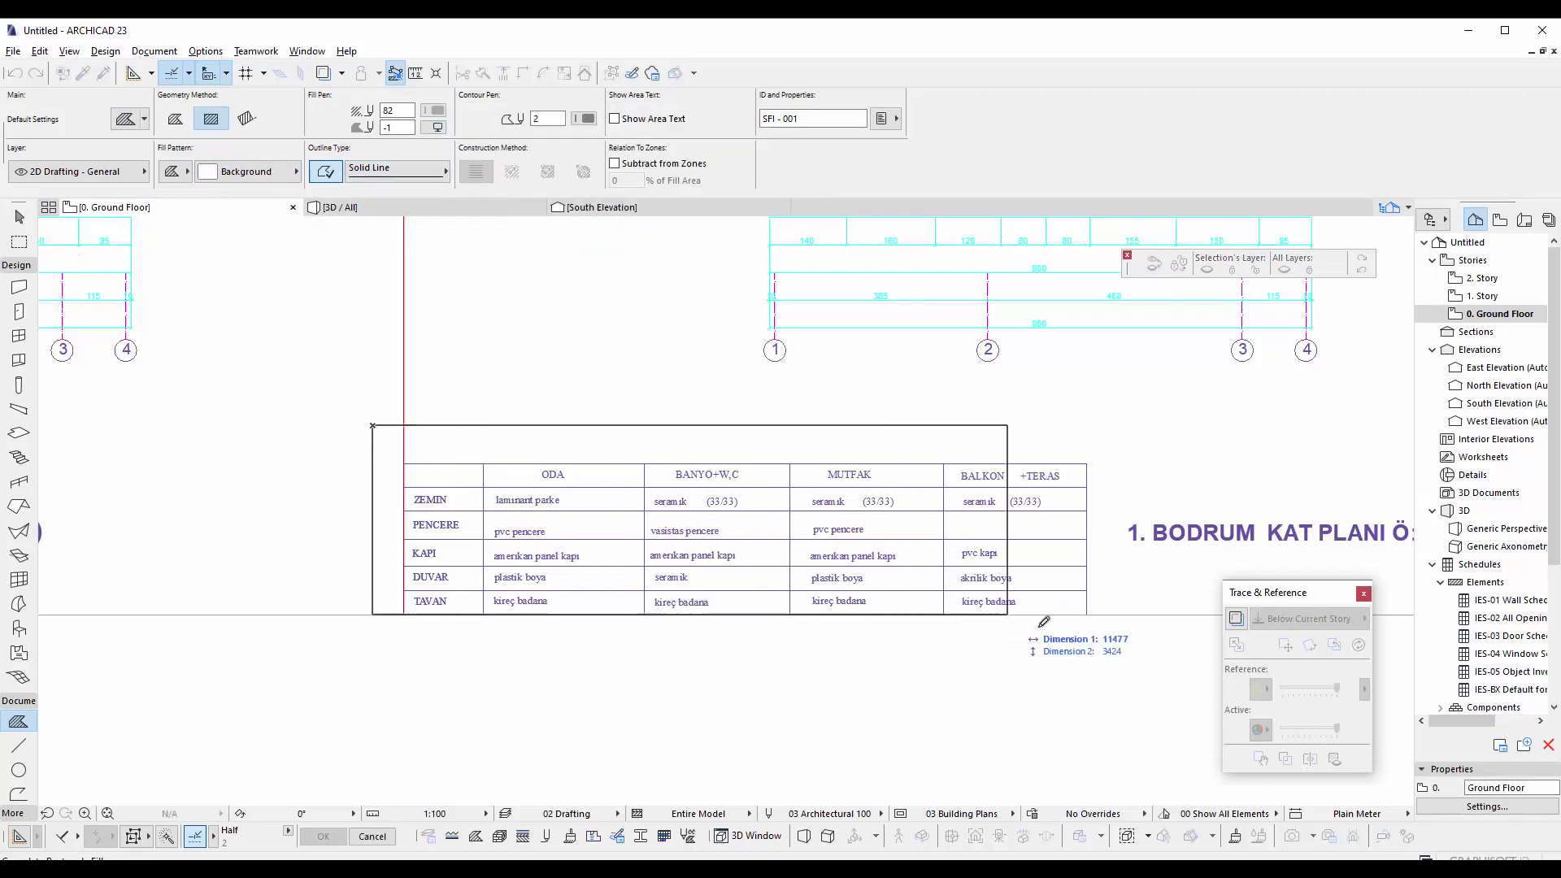
click(1105, 642)
key(Escape)
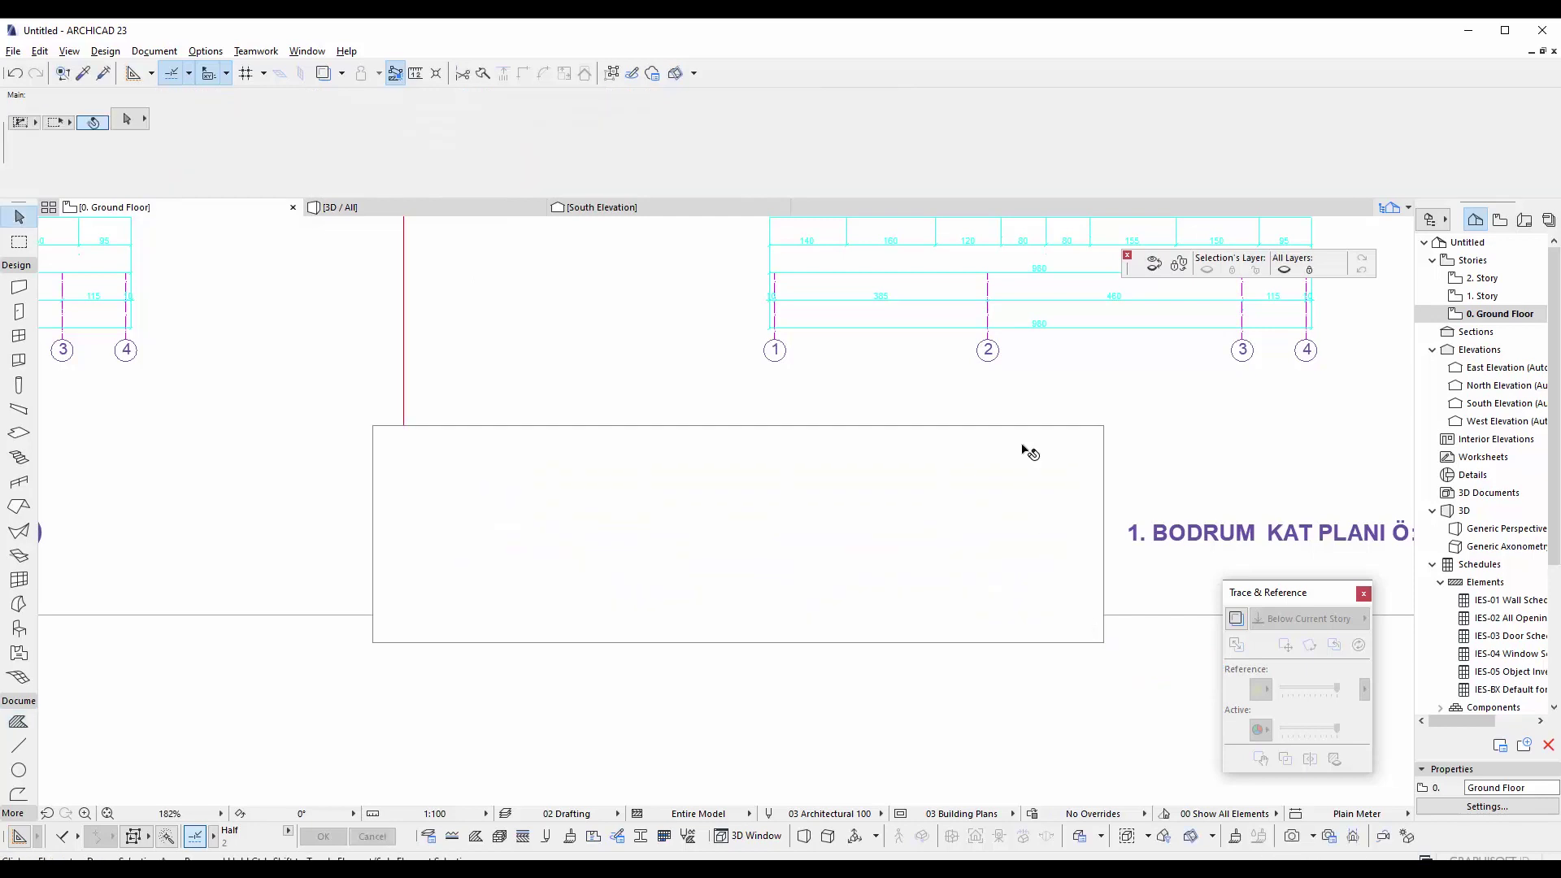
click(920, 425)
click(244, 443)
- Delete the fill, undo to restore it, then drag it left across the sheet
click(756, 477)
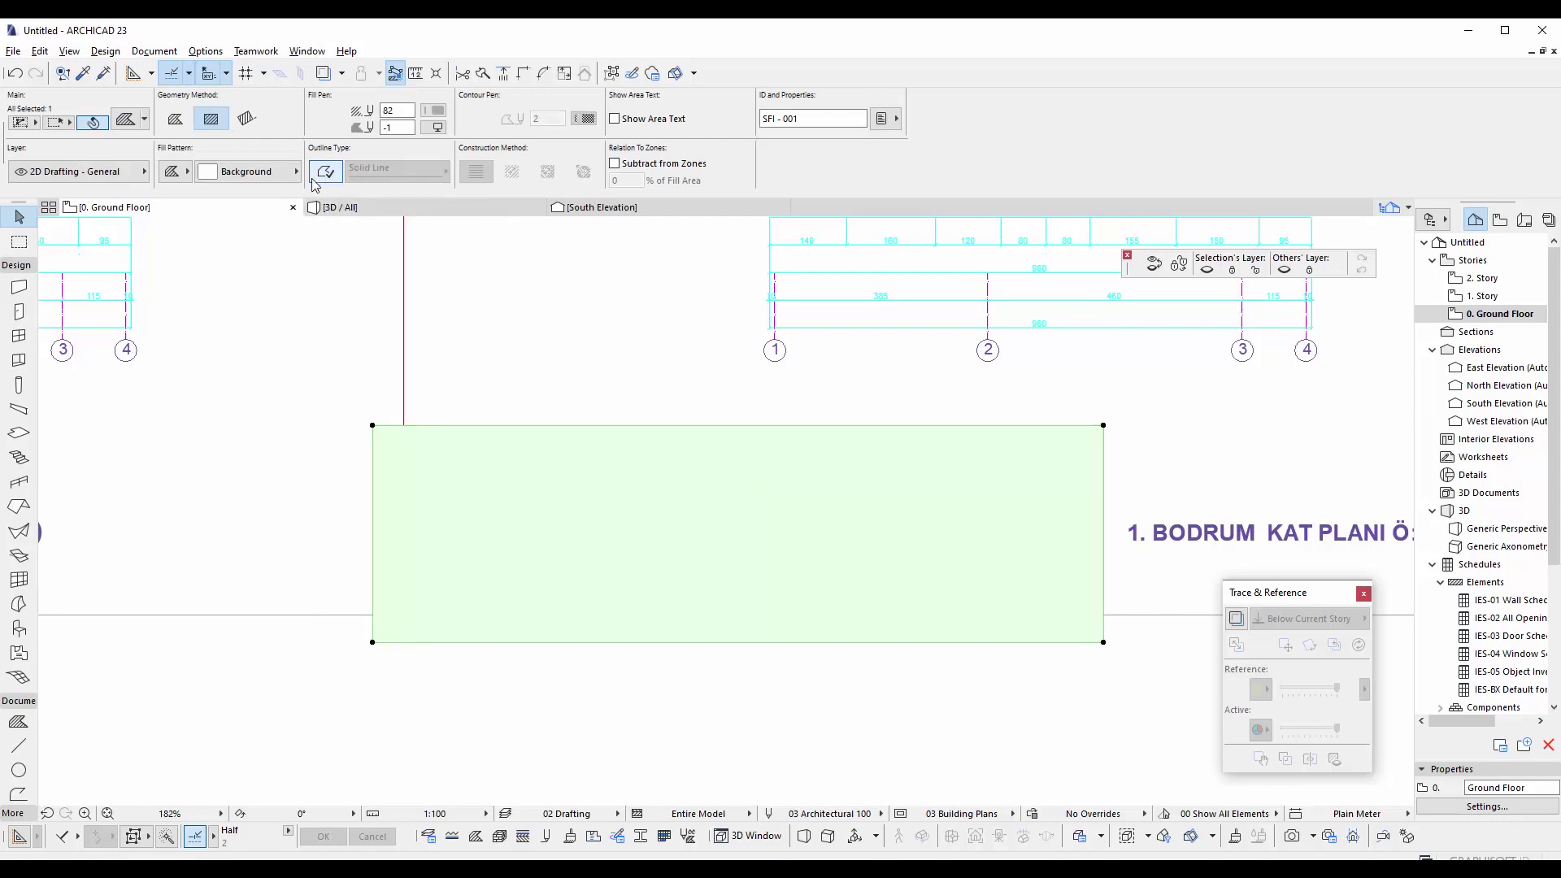
key(Delete)
scroll(576, 449, down, 2)
key(ctrl+z)
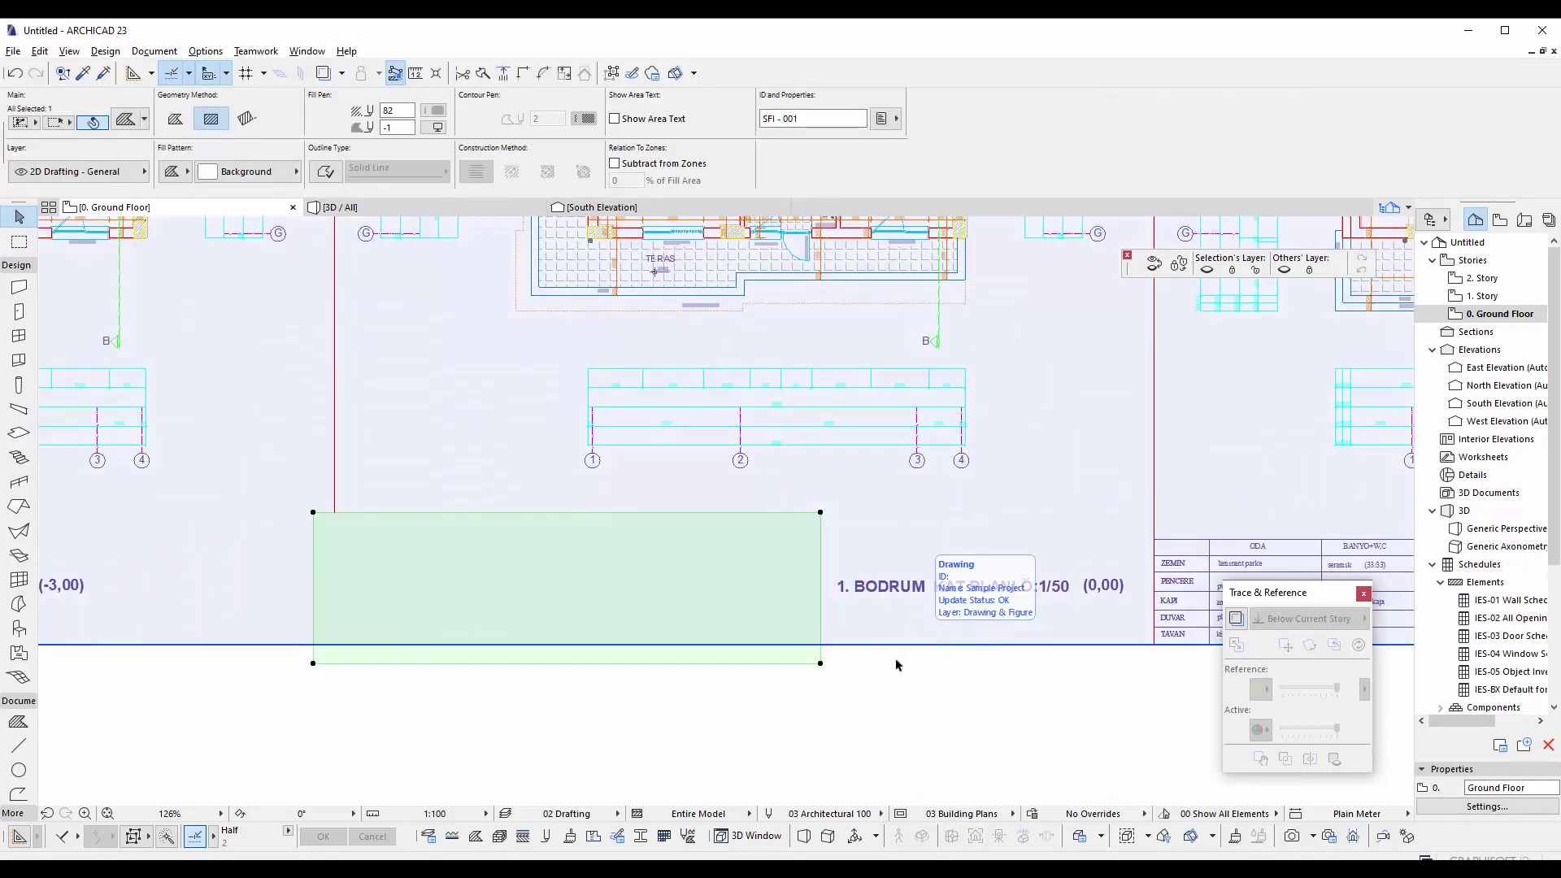
key(Delete)
scroll(805, 544, up, 1)
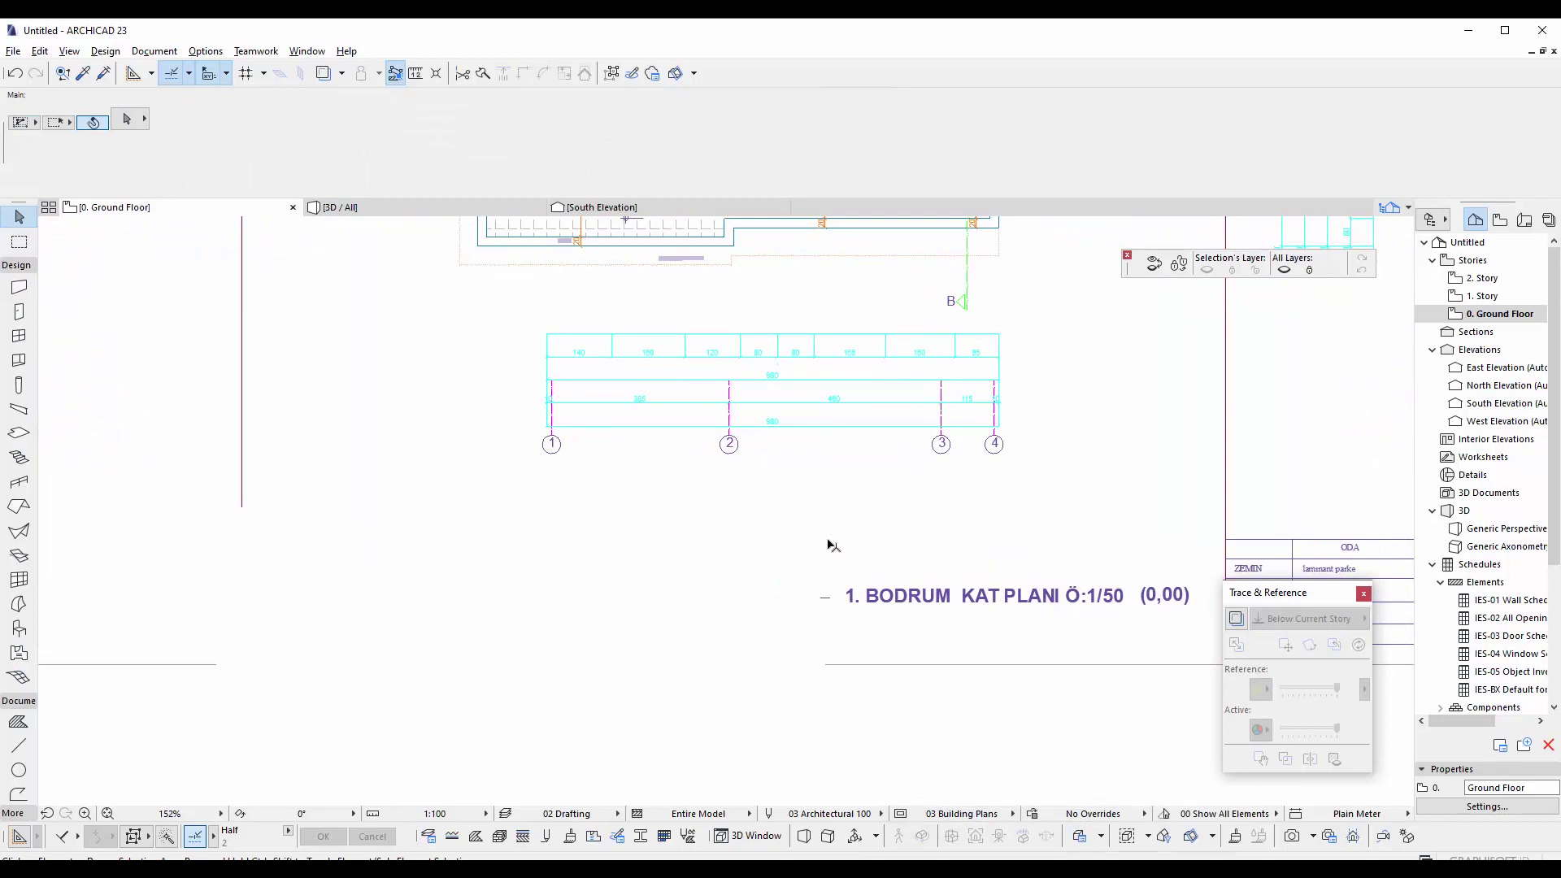
key(ctrl+z)
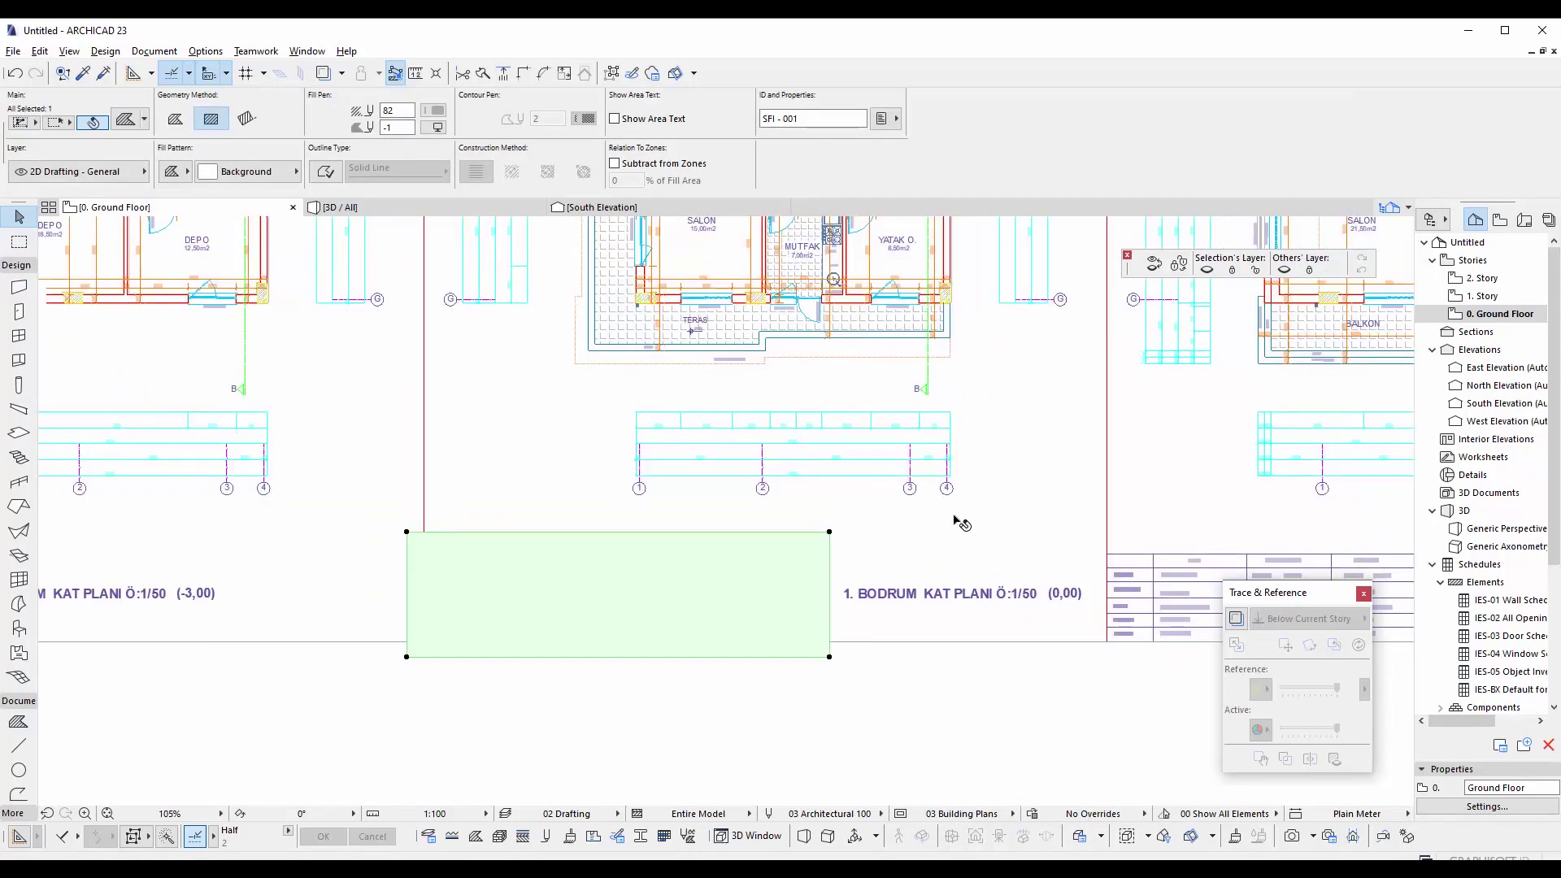
middle_drag(962, 524, 967, 515)
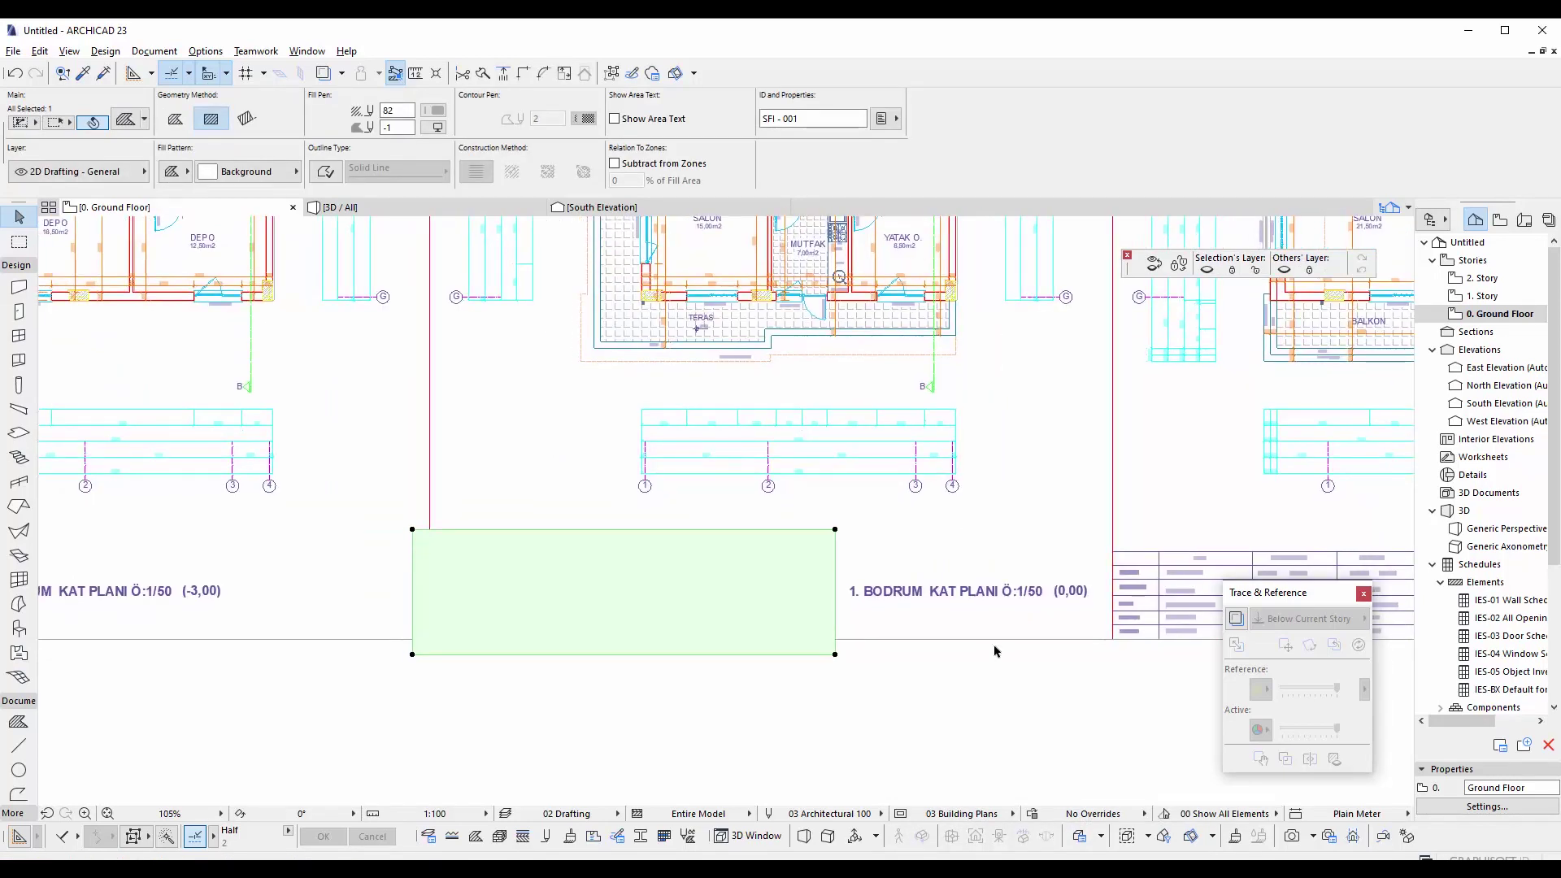
scroll(854, 618, down, 3)
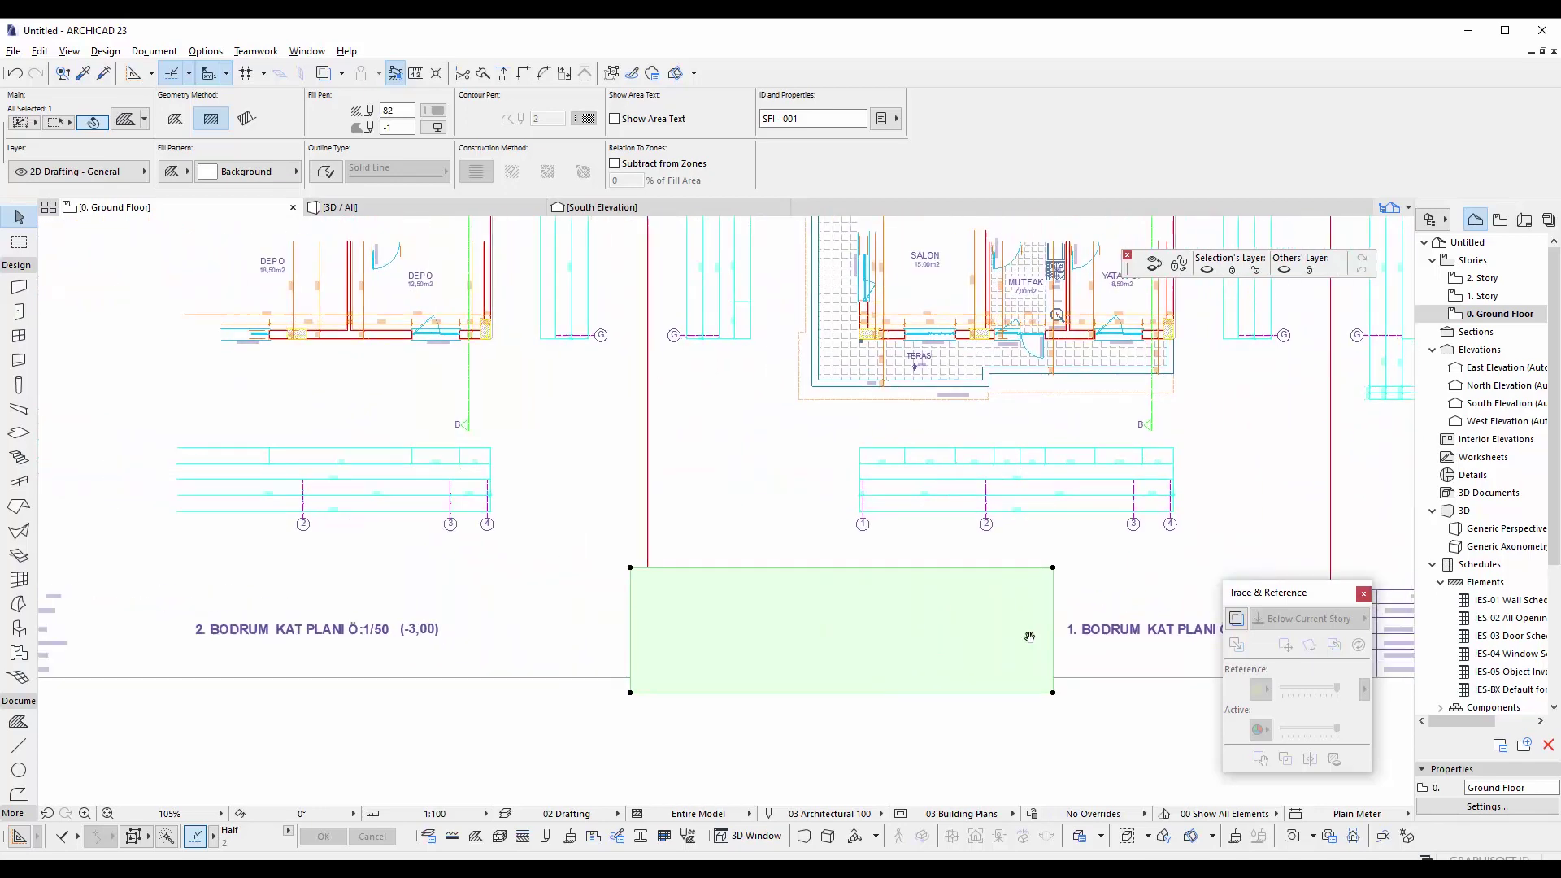
mouse_move(902, 625)
mouse_down()
mouse_move(516, 630)
mouse_move(699, 615)
mouse_up()
- Drop the fill in place, then reselect it and zoom in on it
click(699, 615)
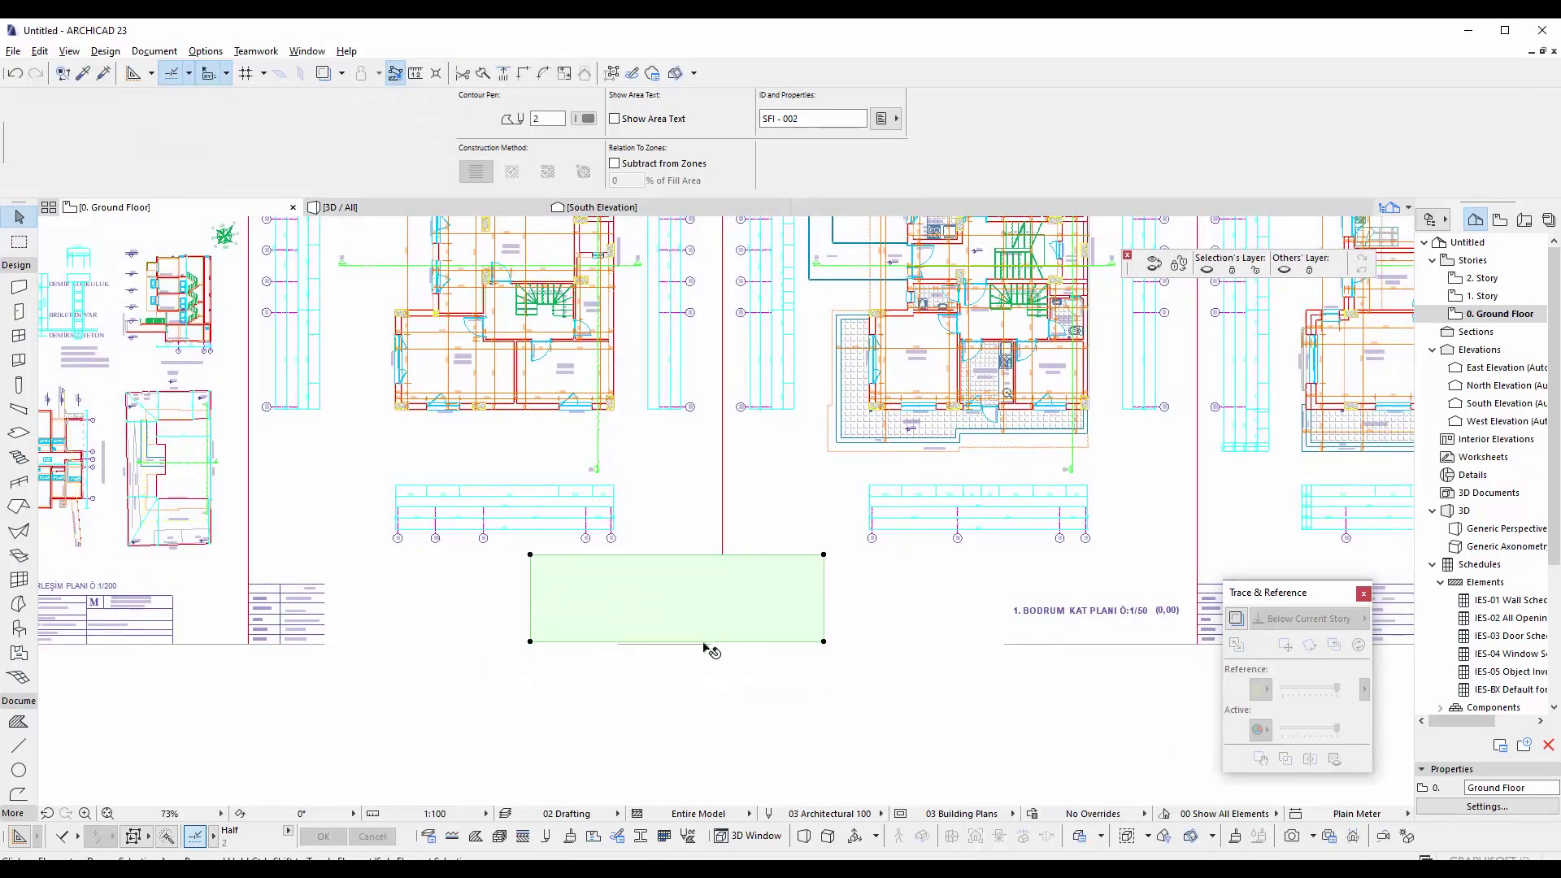
scroll(708, 651, up, 2)
scroll(708, 602, up, 3)
middle_drag(688, 592, 692, 603)
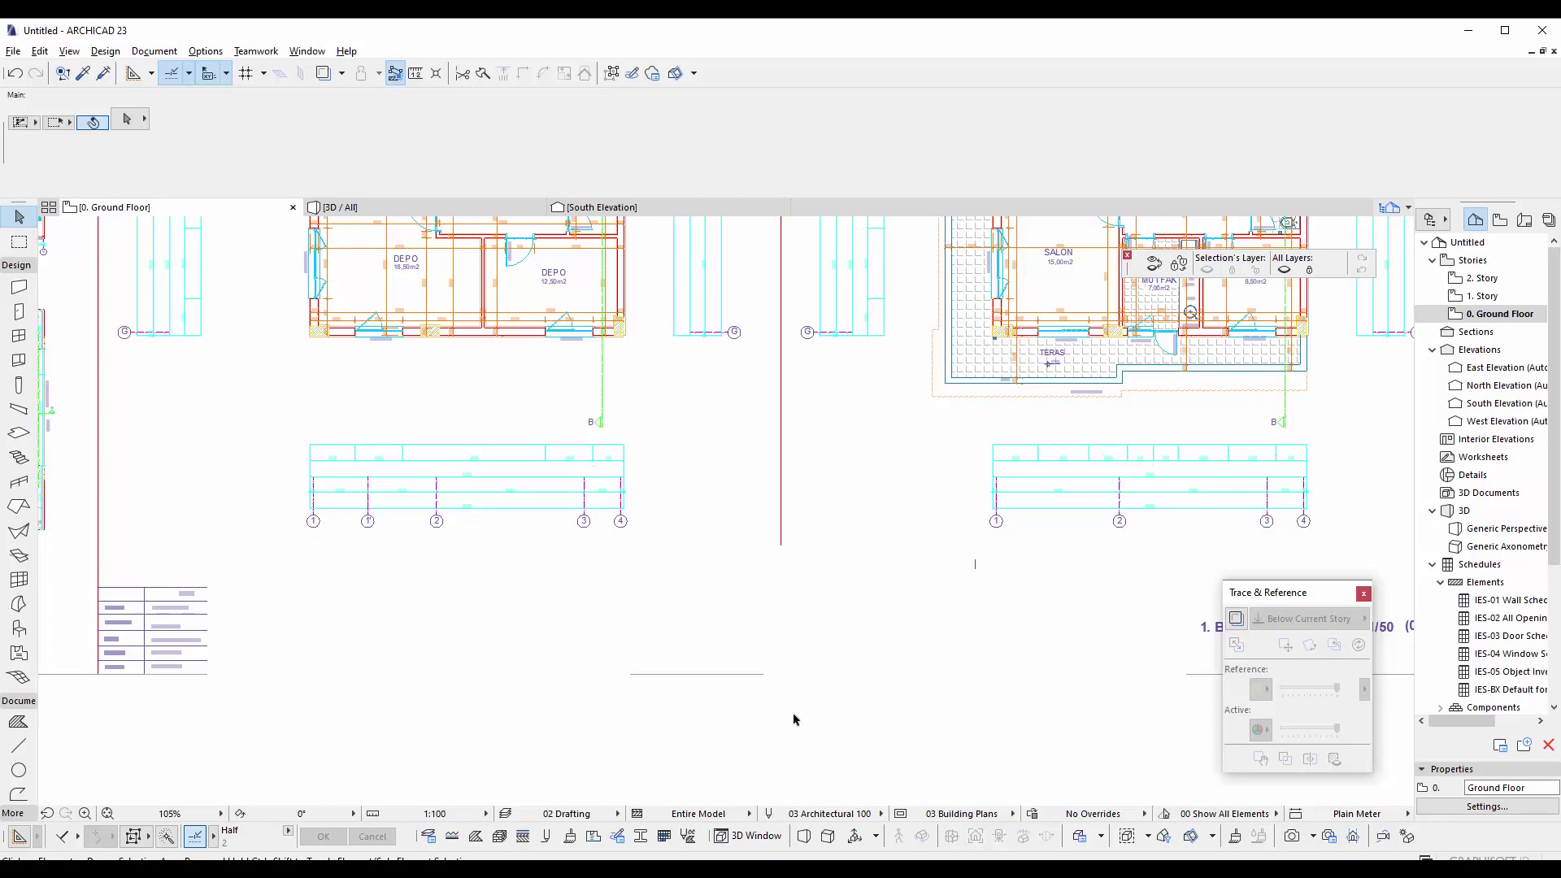
click(854, 582)
middle_drag(773, 662, 882, 598)
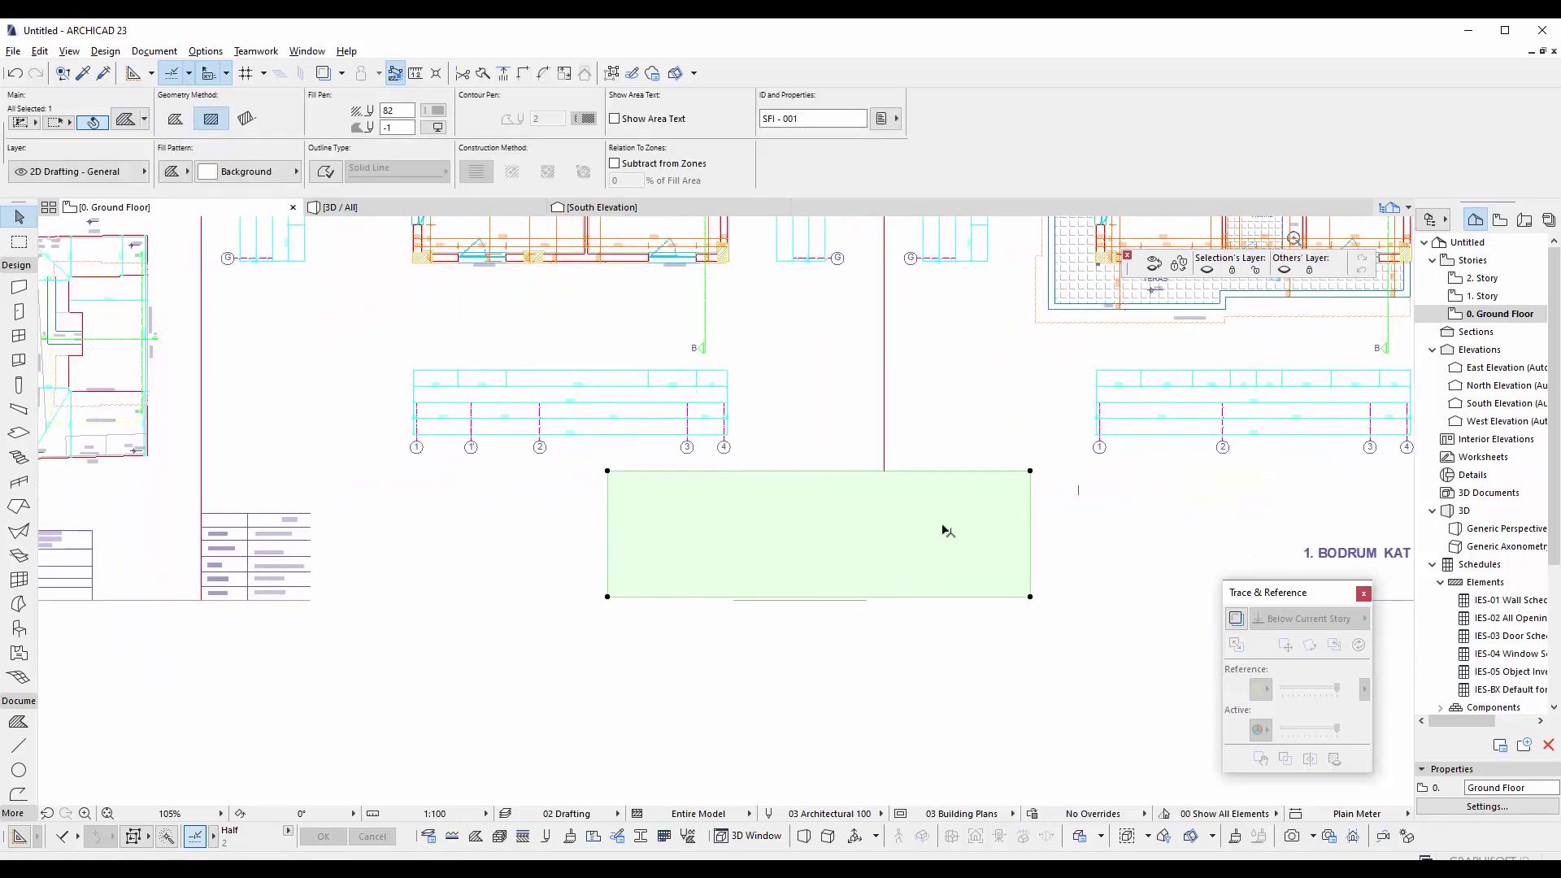
scroll(945, 531, up, 2)
middle_drag(951, 529, 871, 466)
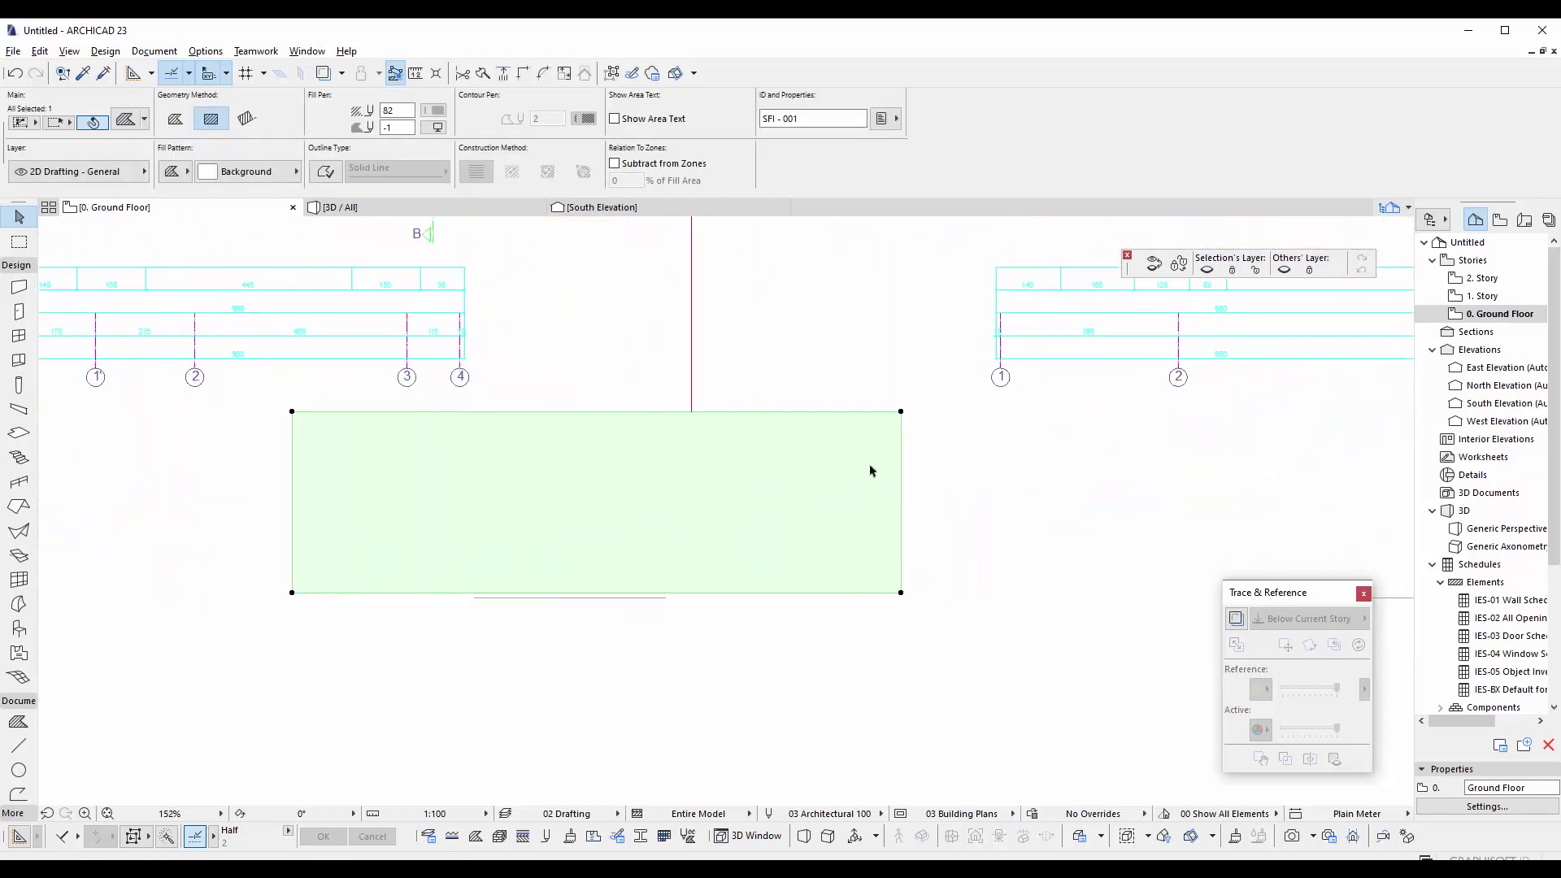
- Drag the Background fill beside the finishes table and deselect it
click(829, 464)
middle_drag(872, 390, 768, 447)
click(1152, 621)
middle_drag(1152, 622, 447, 504)
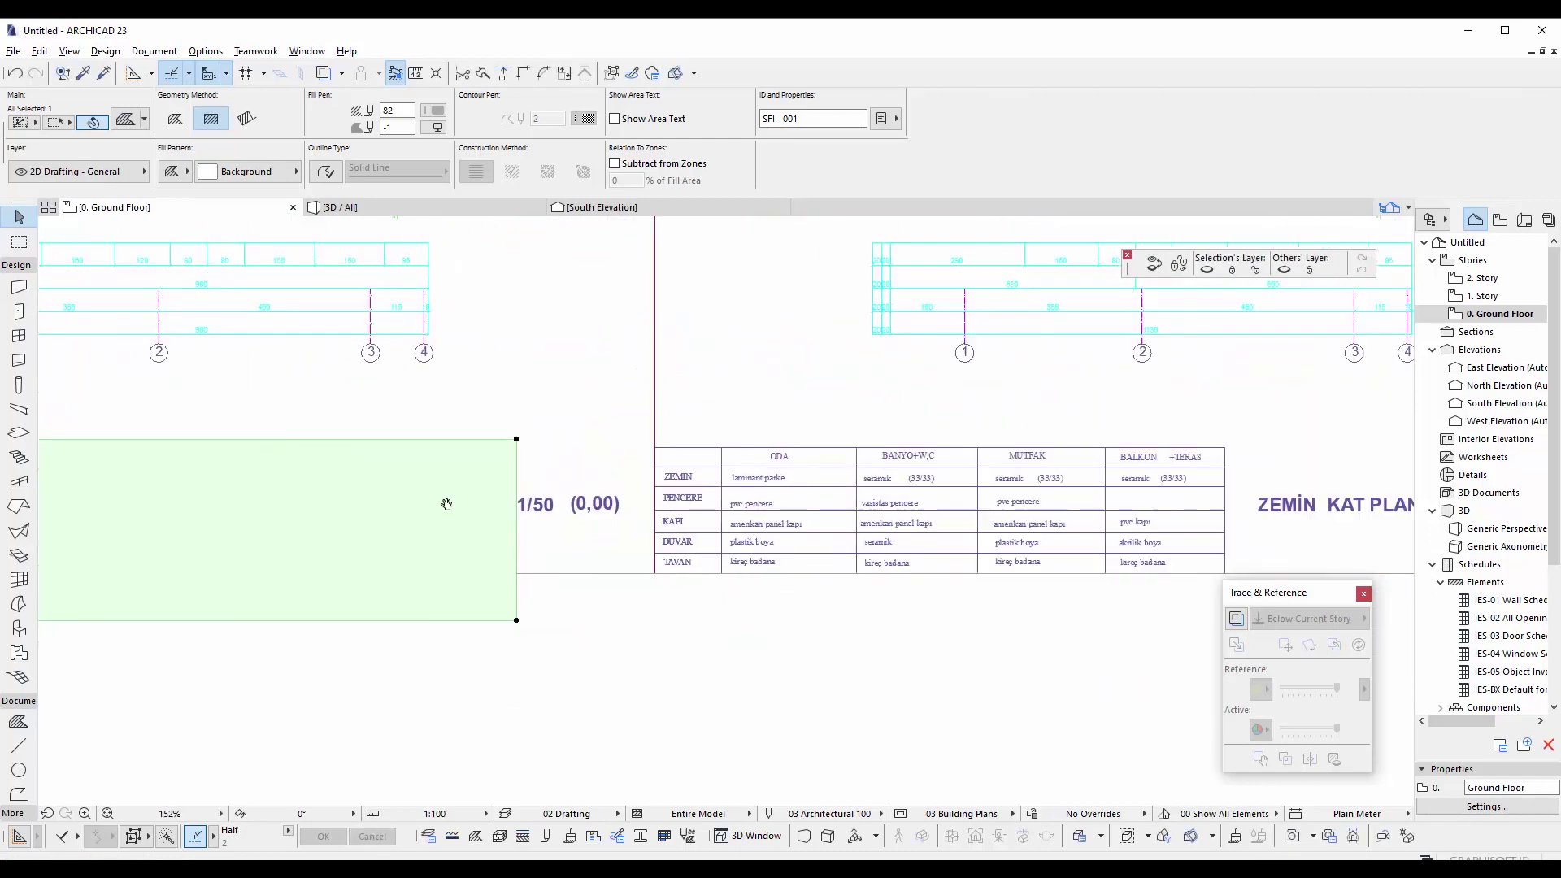
drag(307, 529, 762, 557)
scroll(715, 570, down, 4)
middle_drag(715, 569, 889, 596)
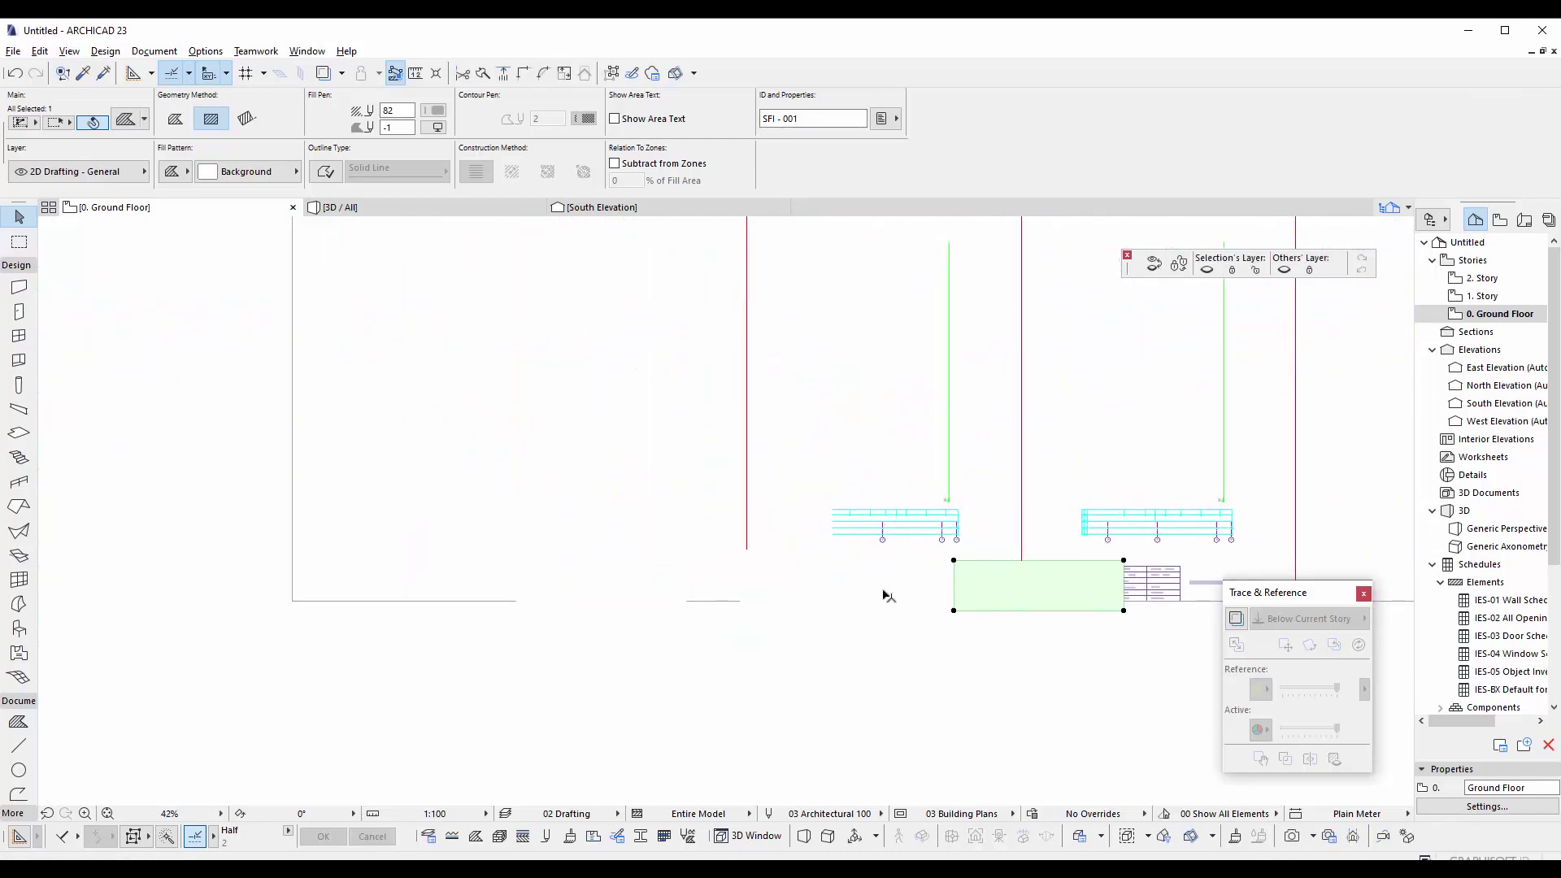
key(Escape)
scroll(897, 602, up, 2)
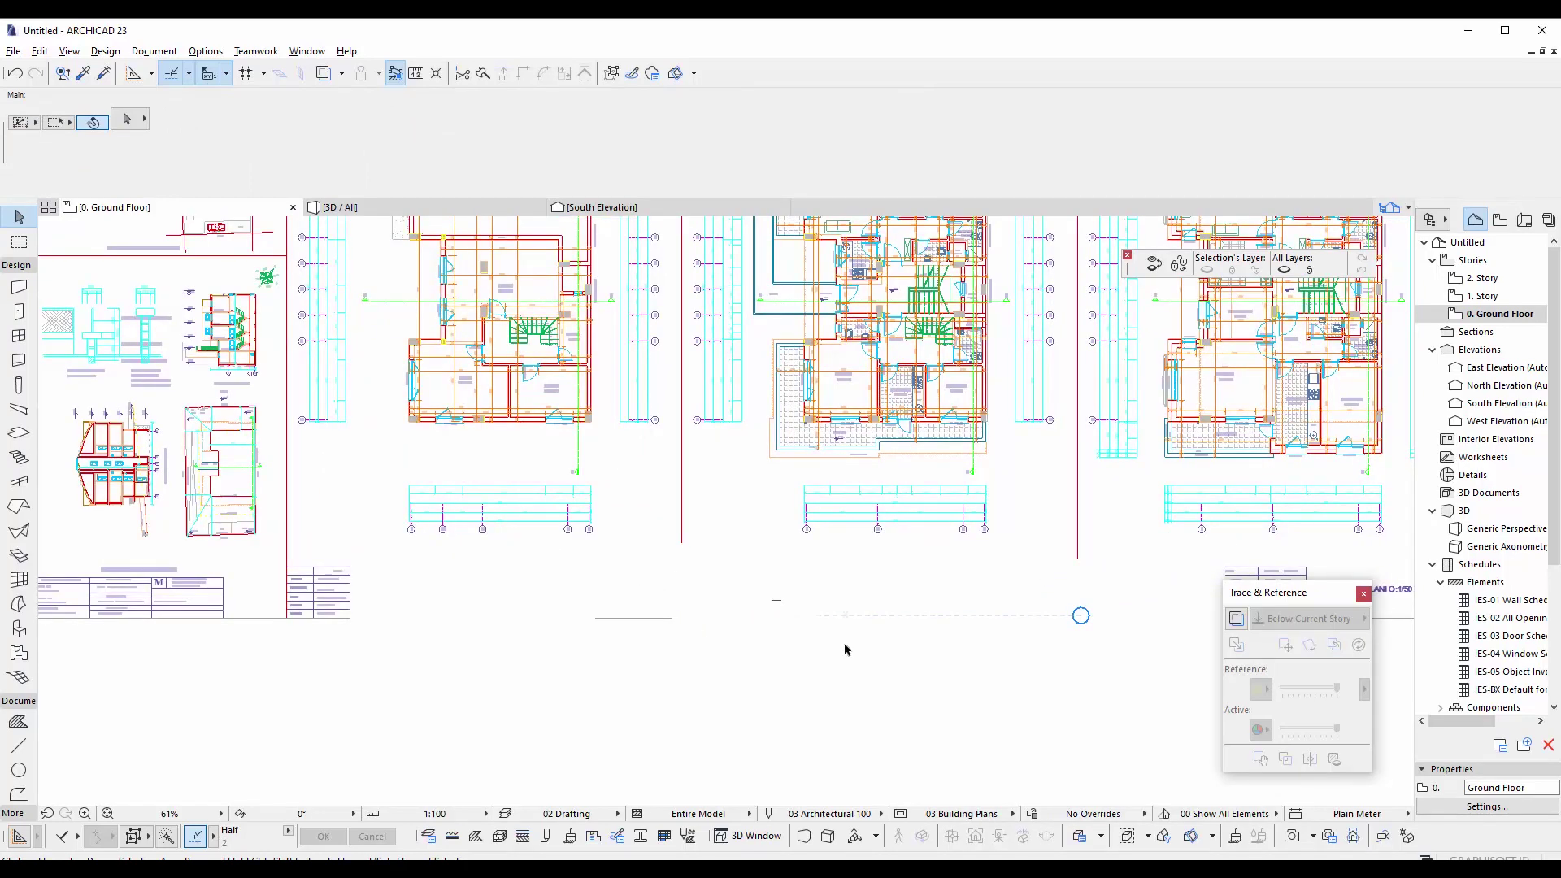
middle_drag(845, 650, 750, 620)
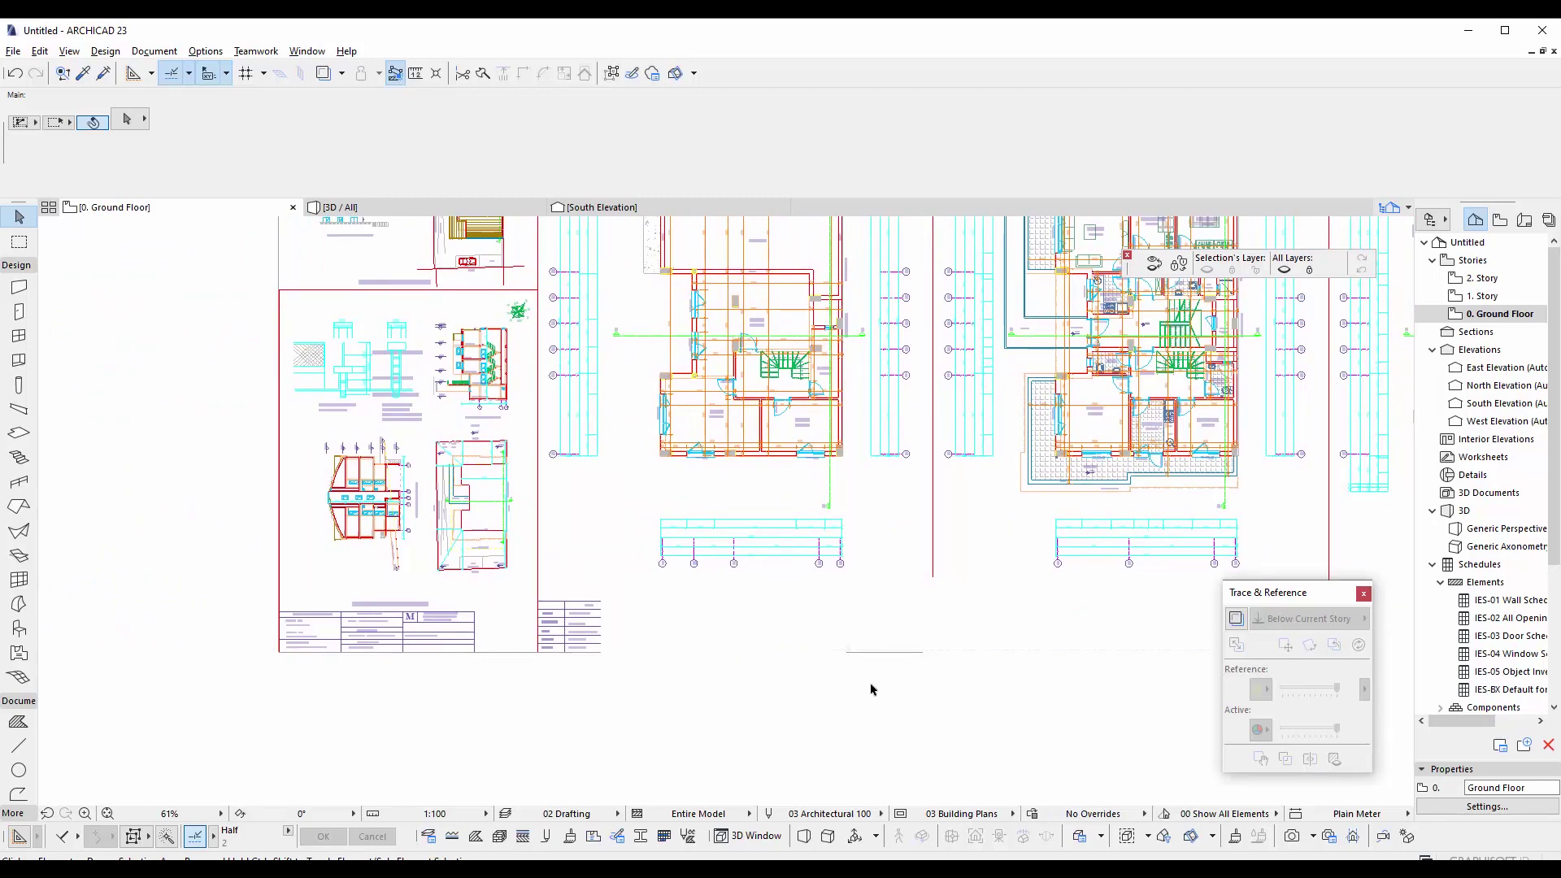
- Select the placed DWG's bottom frame edge and switch from Offset Edge to subtracting an area
click(625, 535)
middle_drag(614, 523, 786, 540)
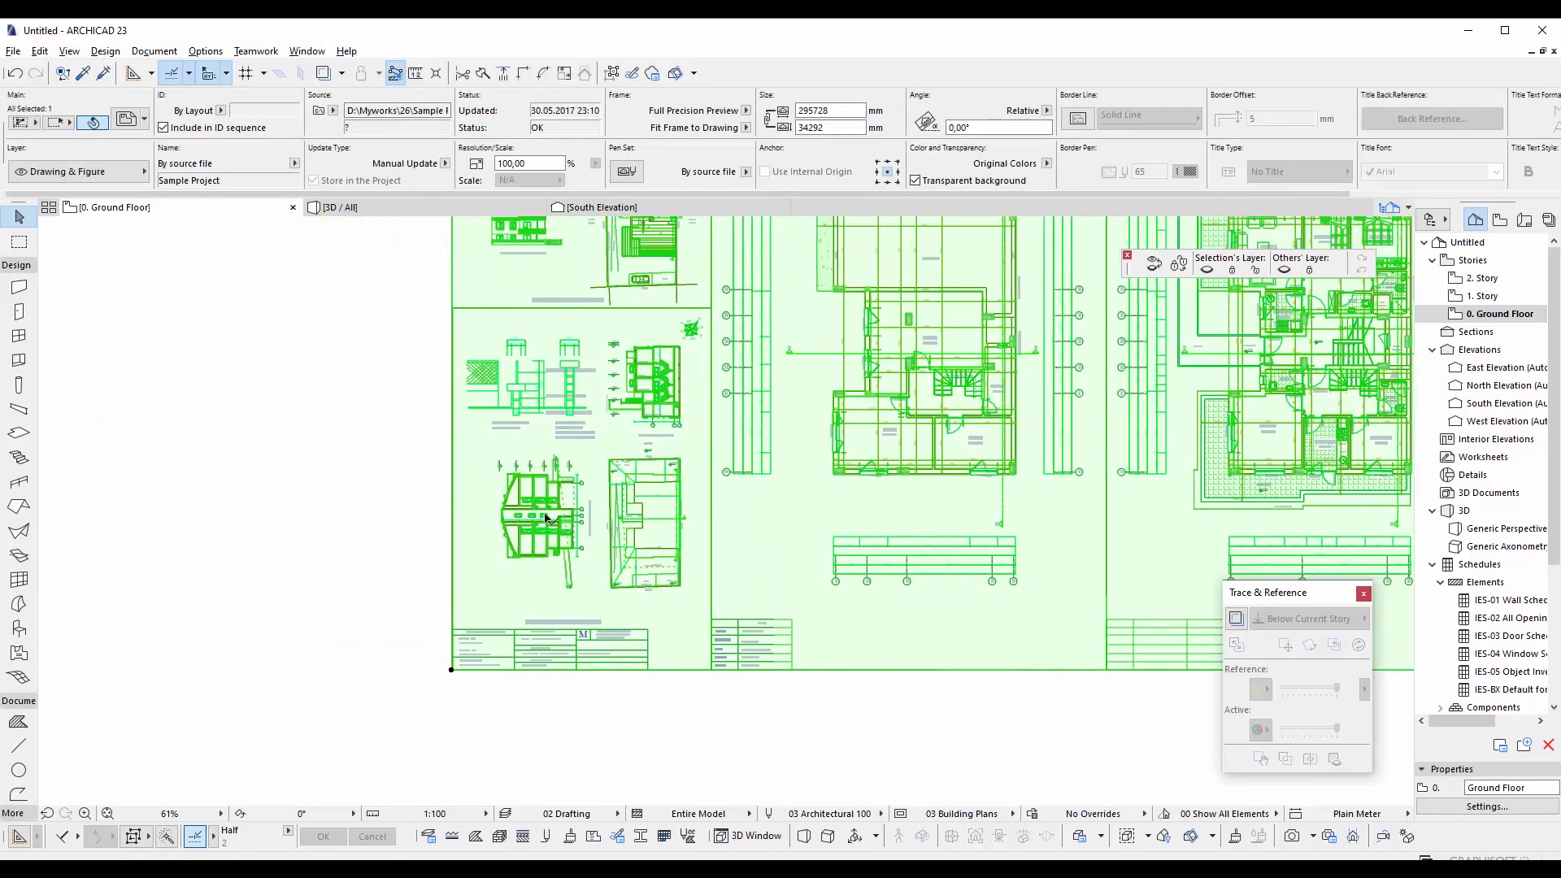
scroll(840, 680, up, 2)
scroll(793, 679, up, 2)
scroll(777, 682, up, 5)
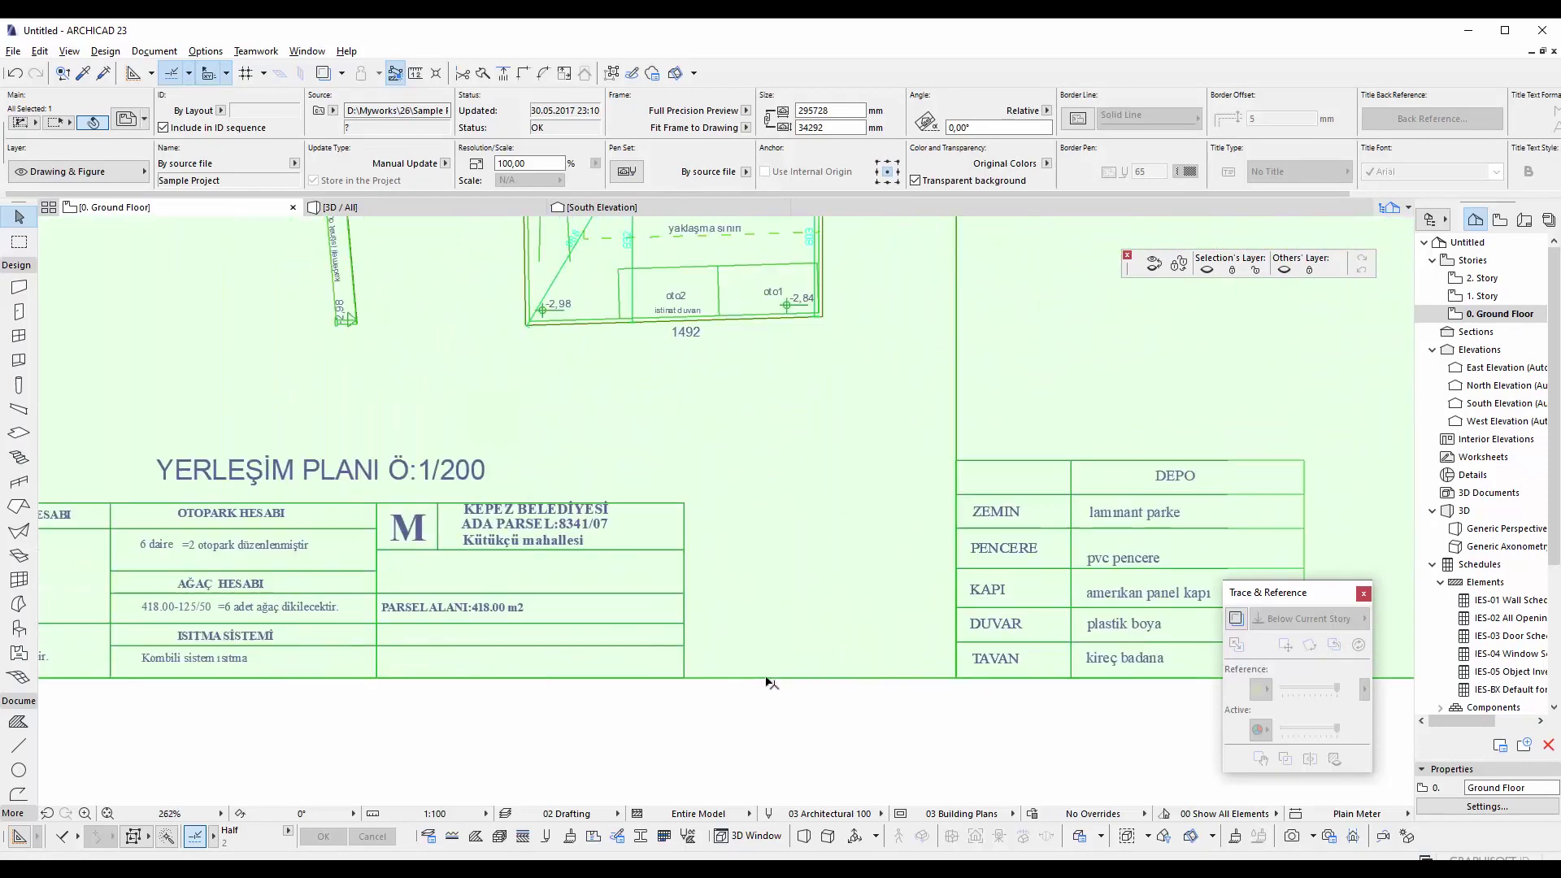
click(767, 677)
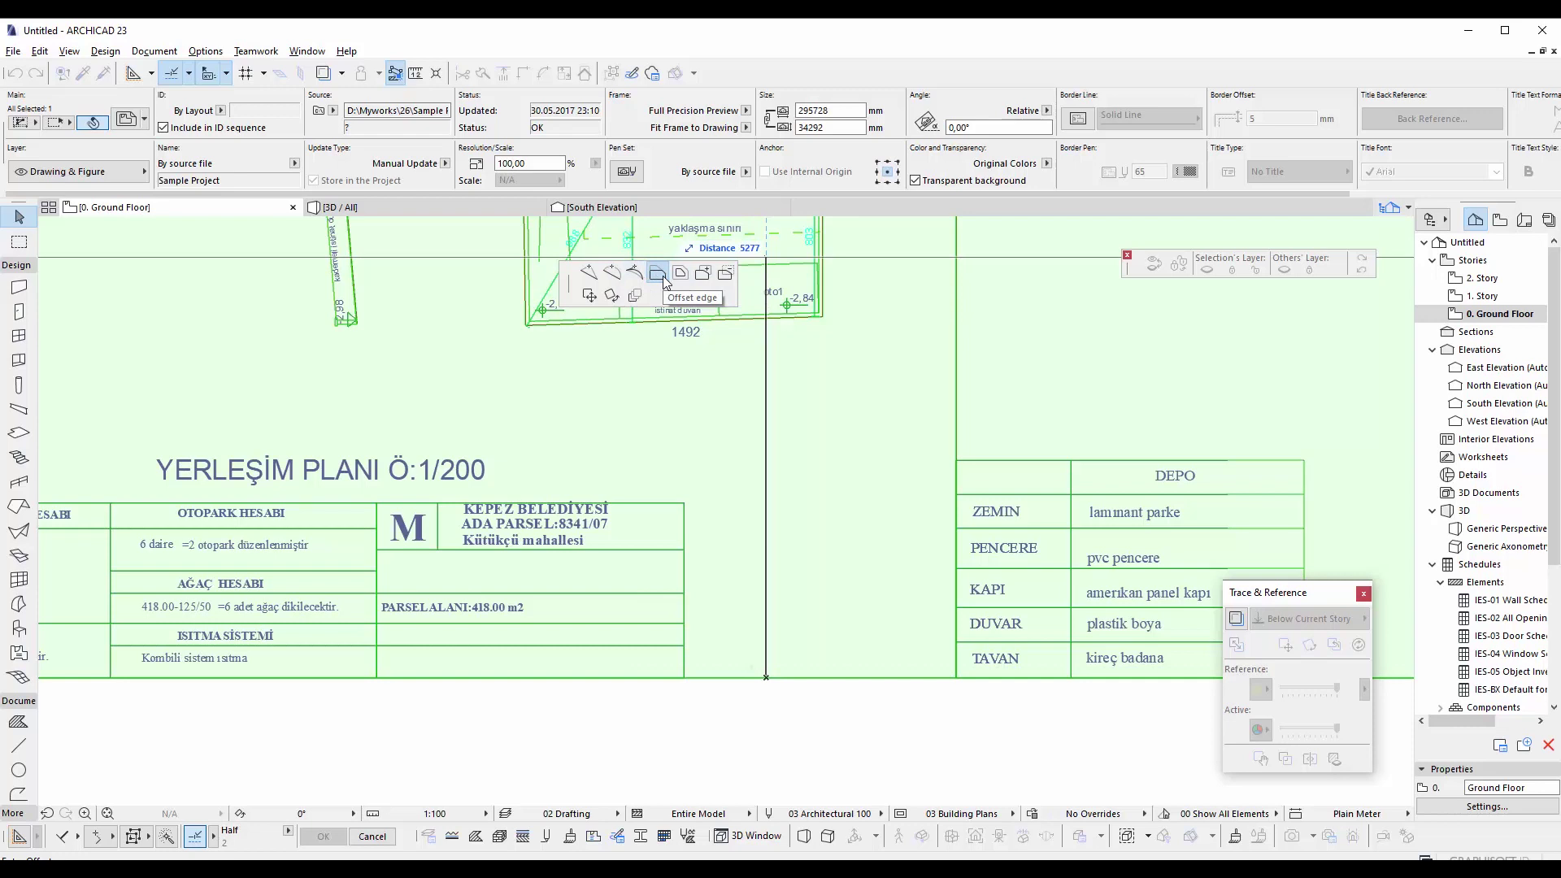
click(663, 279)
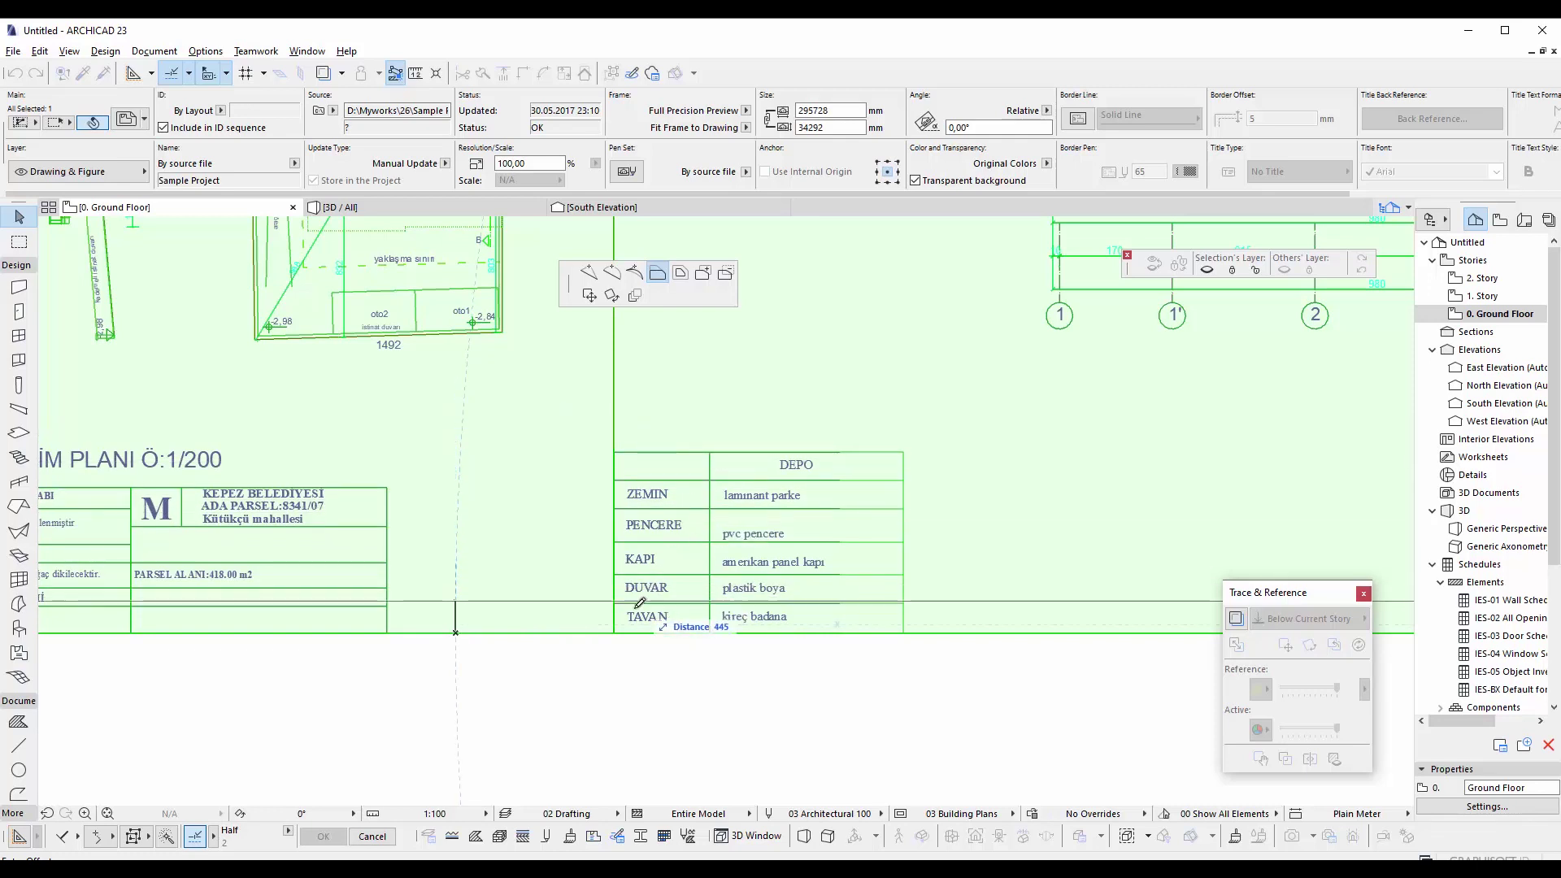
click(728, 277)
- Cut a rectangle out of the drawing to remove the DEPO finishes table
scroll(665, 477, right, 2)
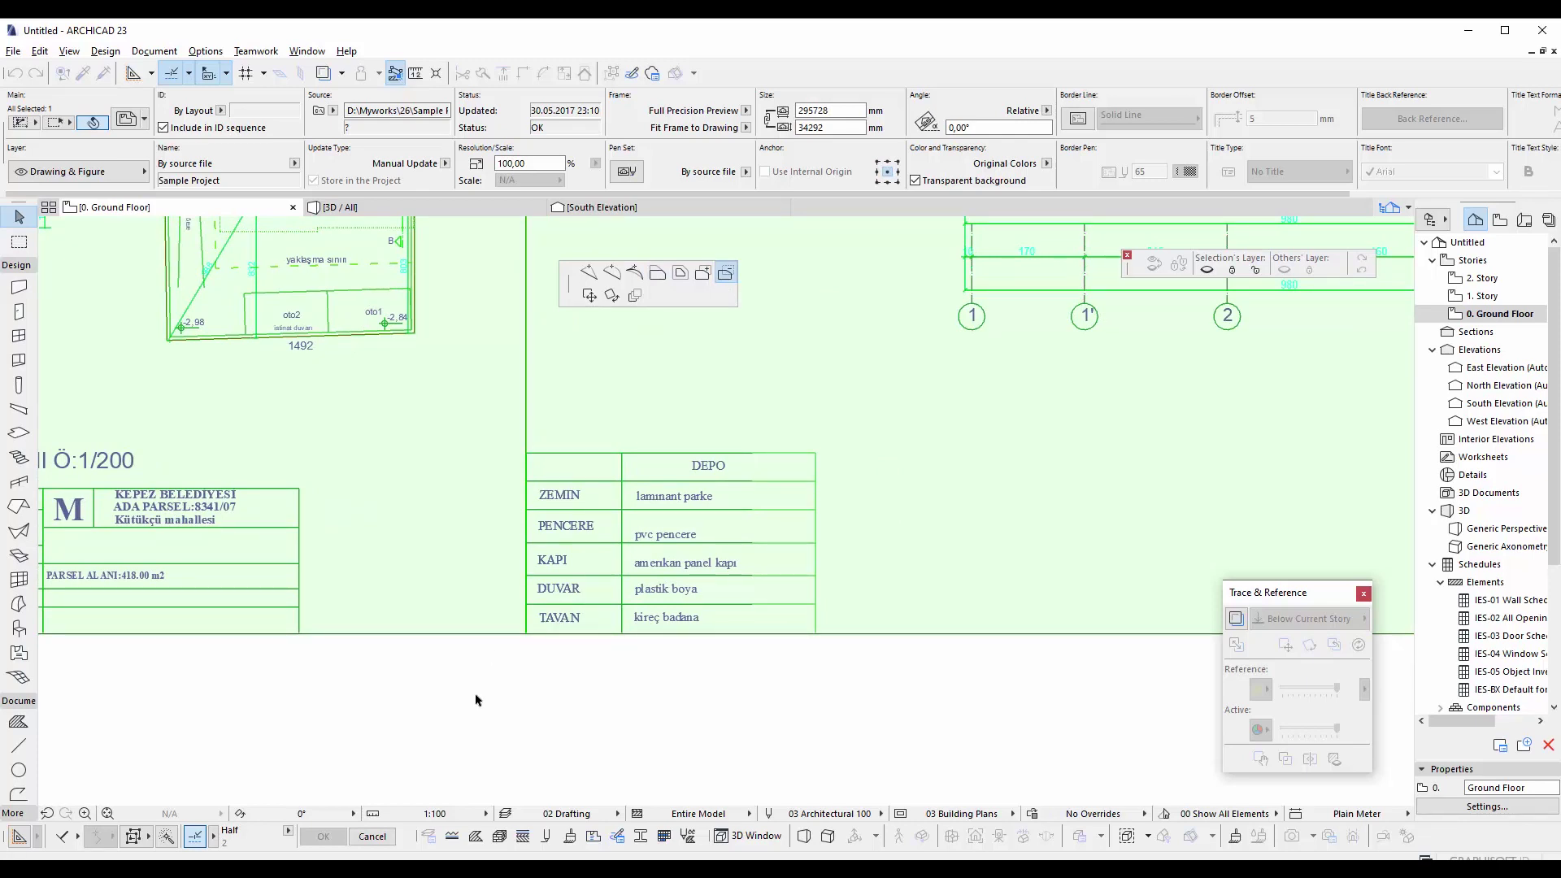
click(505, 703)
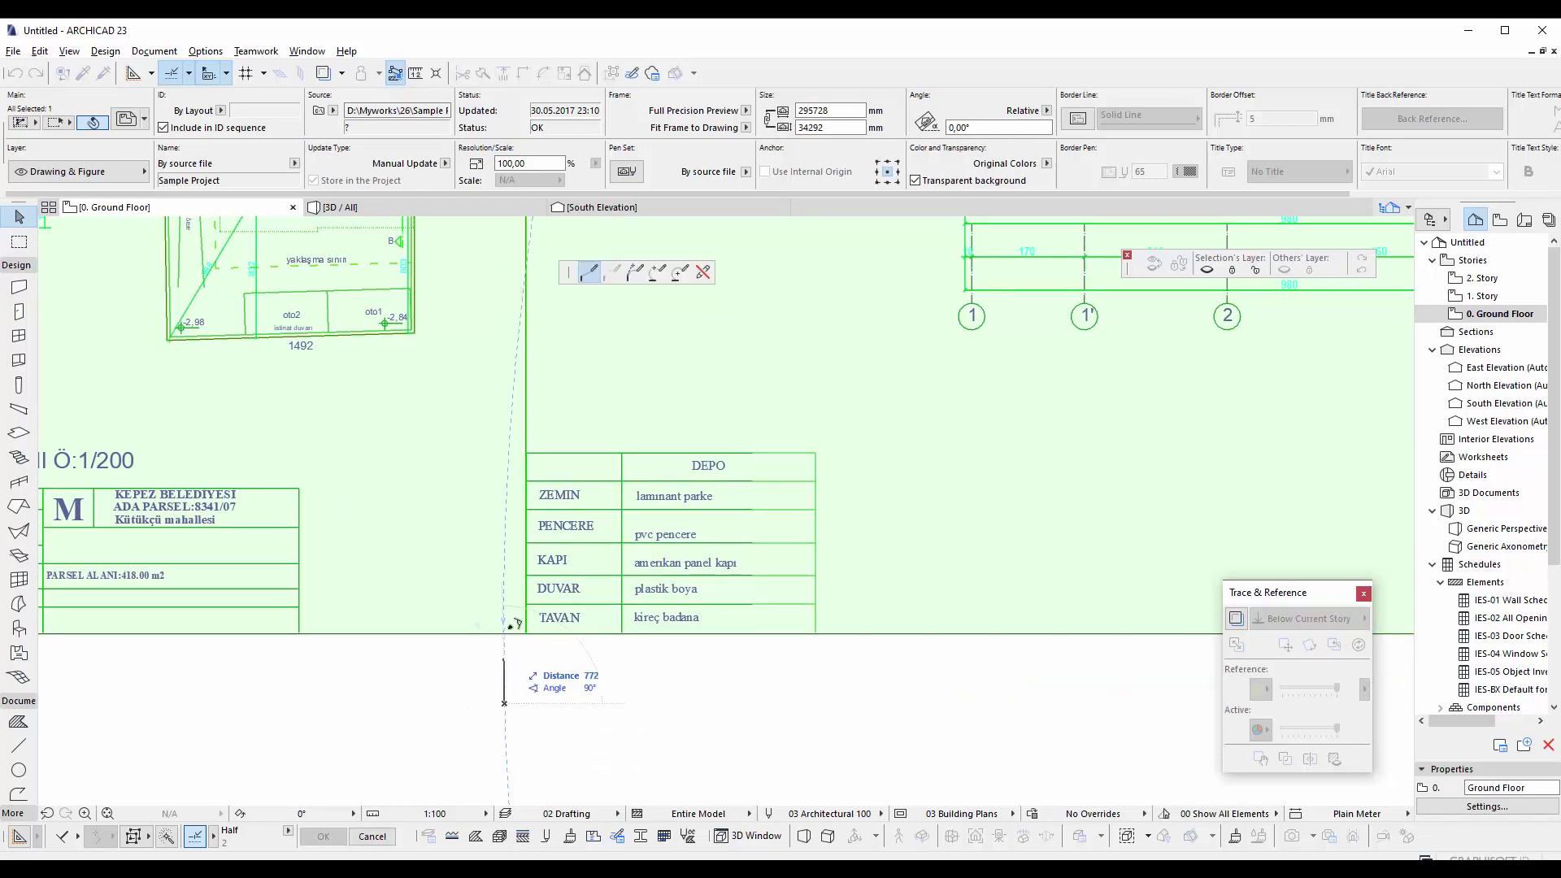
click(504, 400)
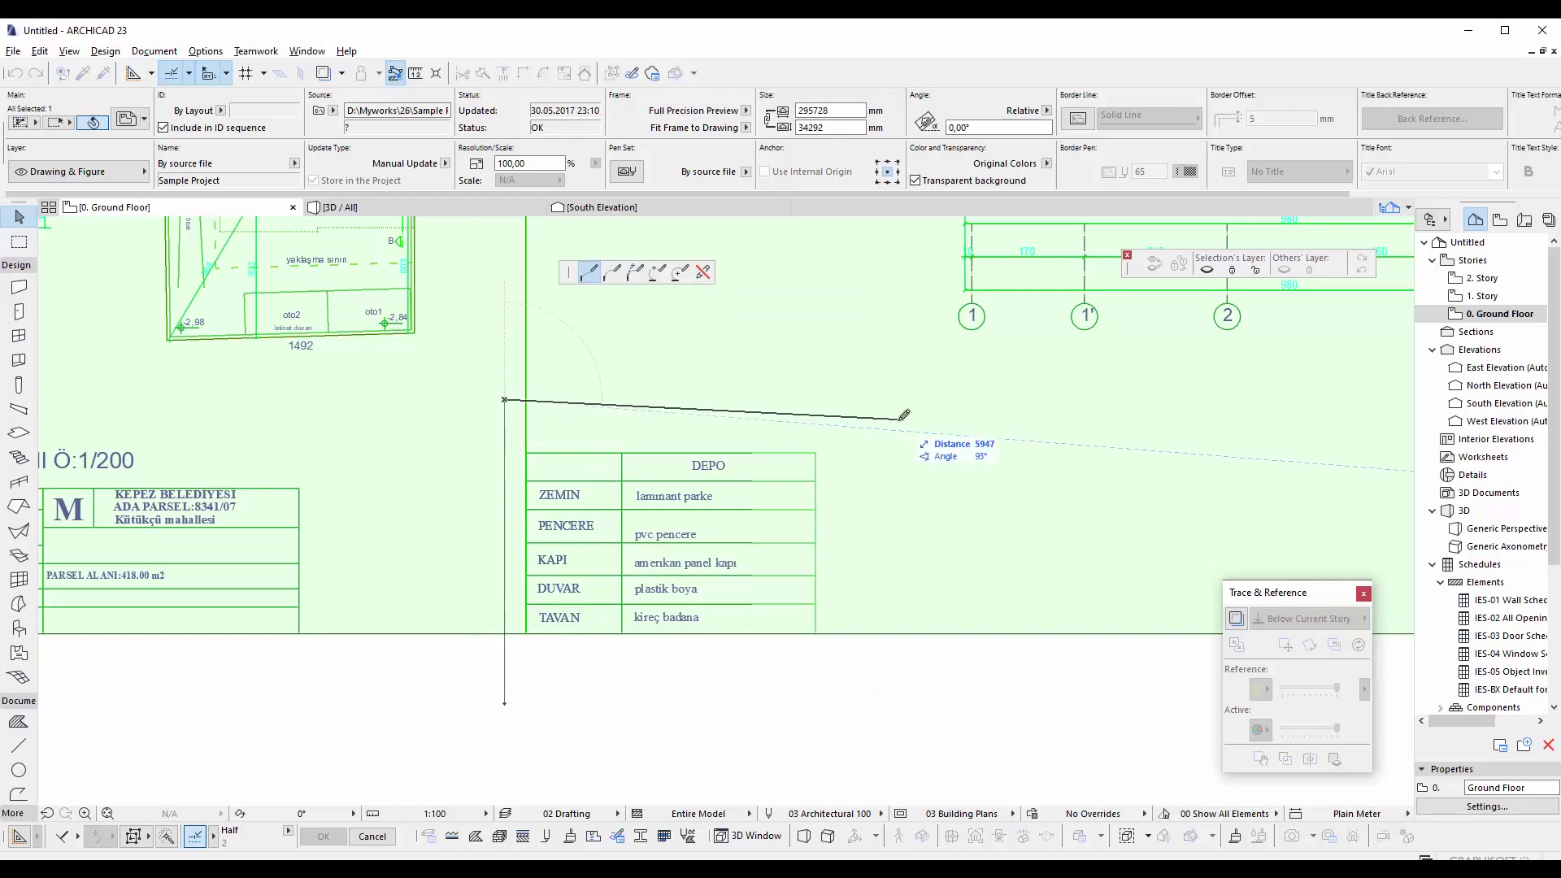
click(852, 400)
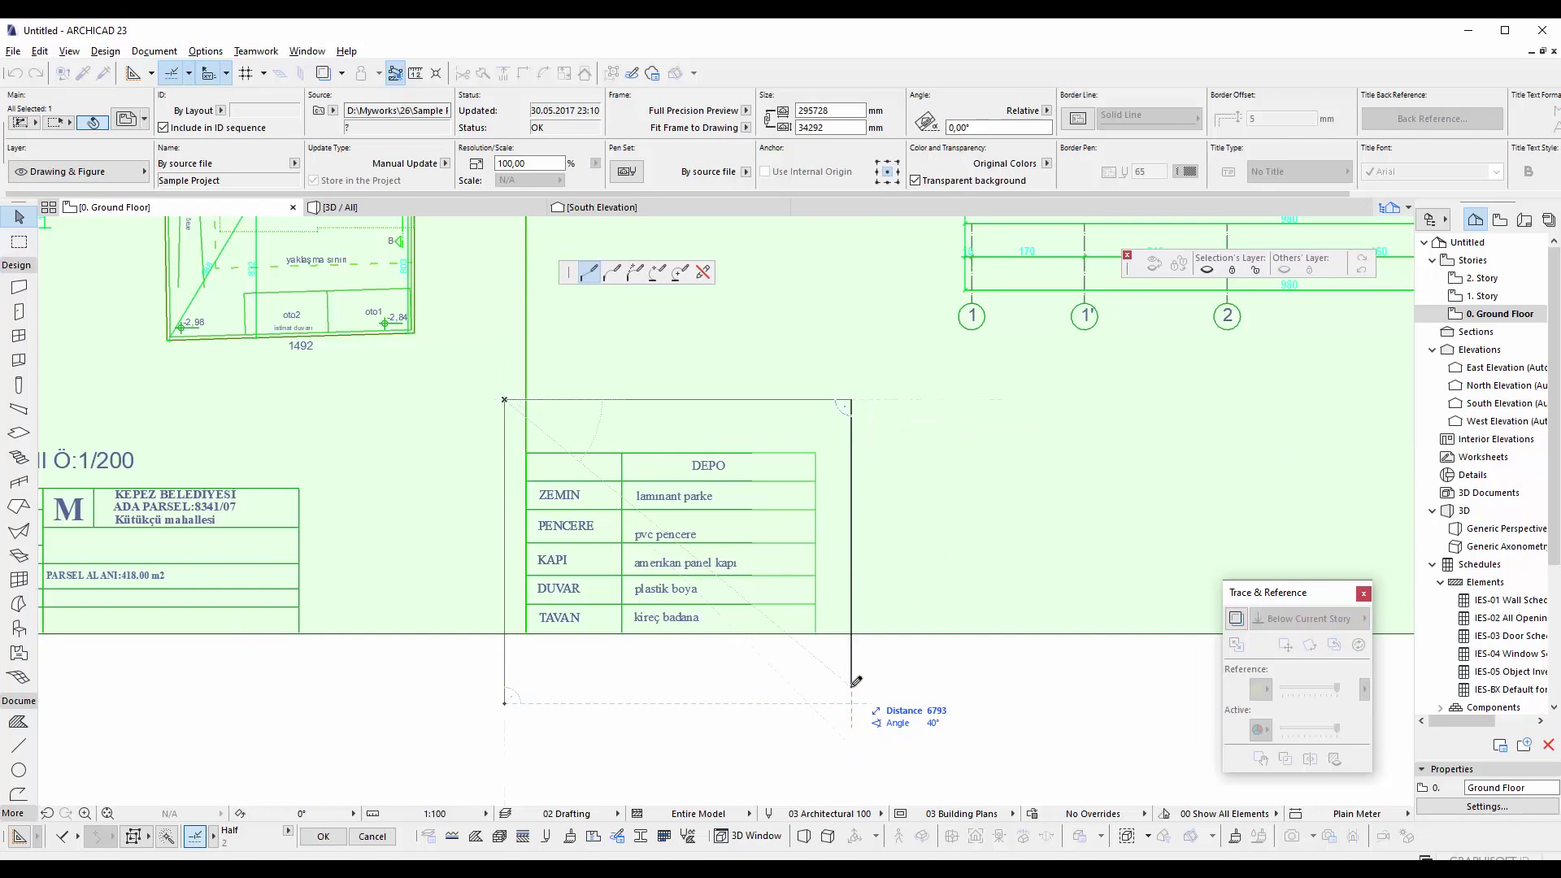
click(851, 703)
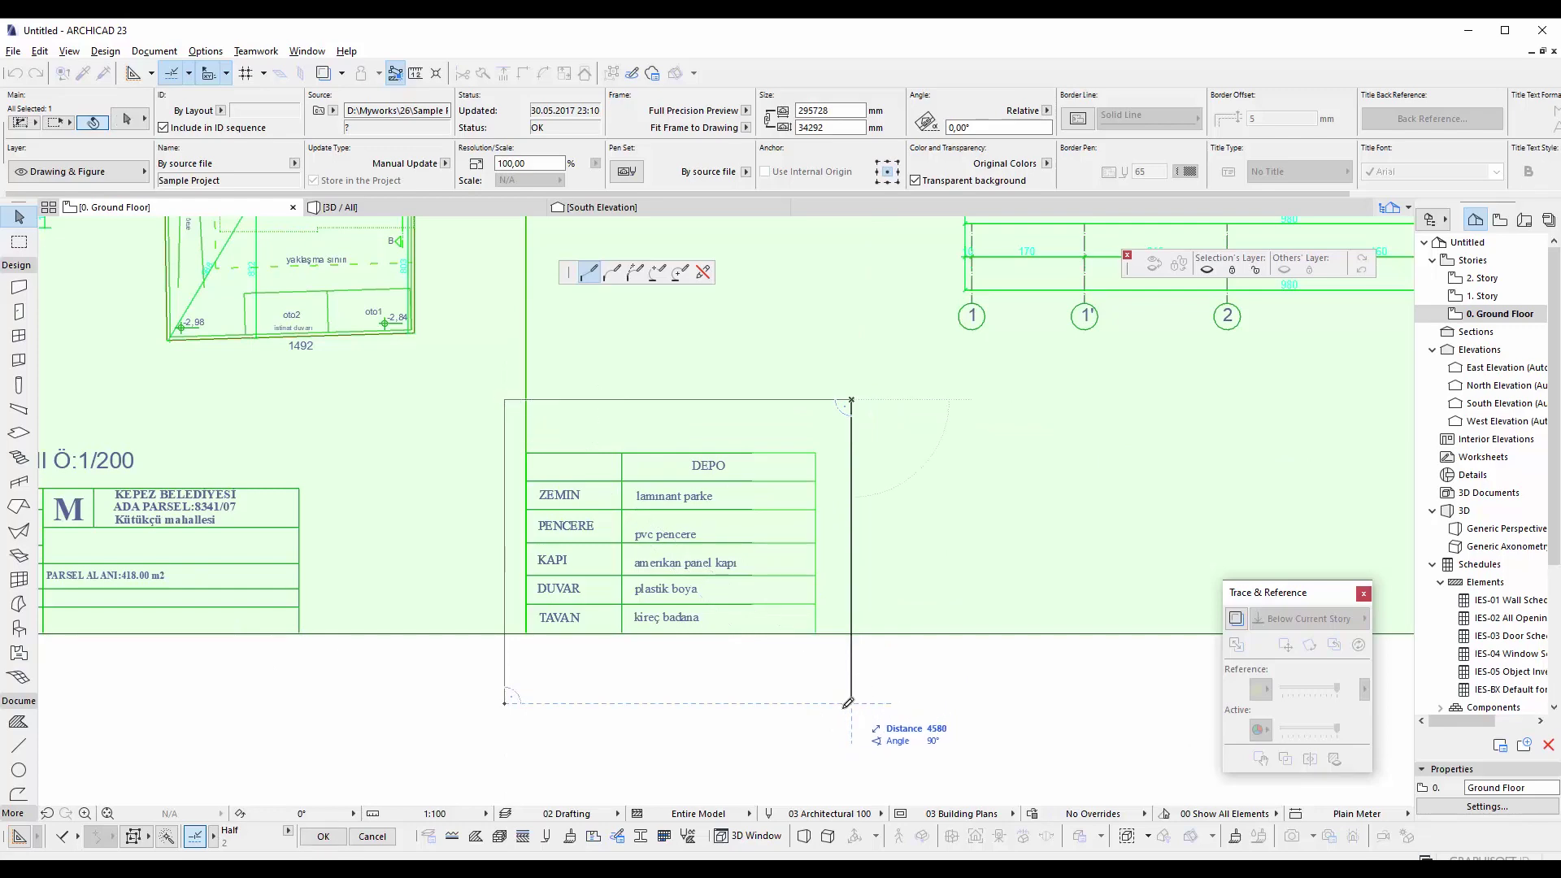
click(505, 702)
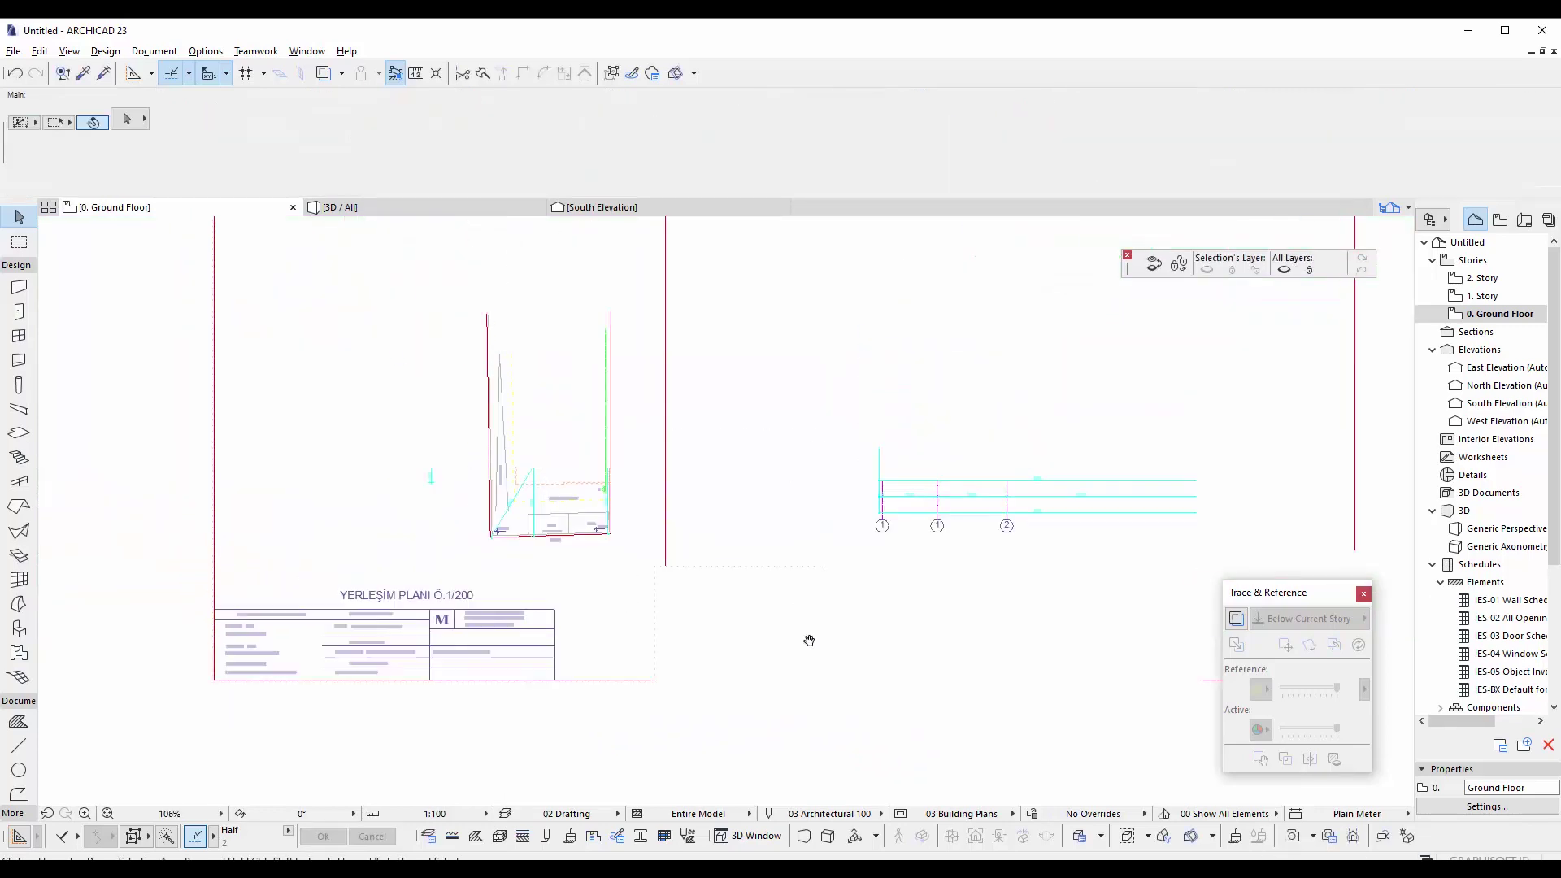
- Cut out a second area to remove the grid and compass
scroll(704, 598, up, 1)
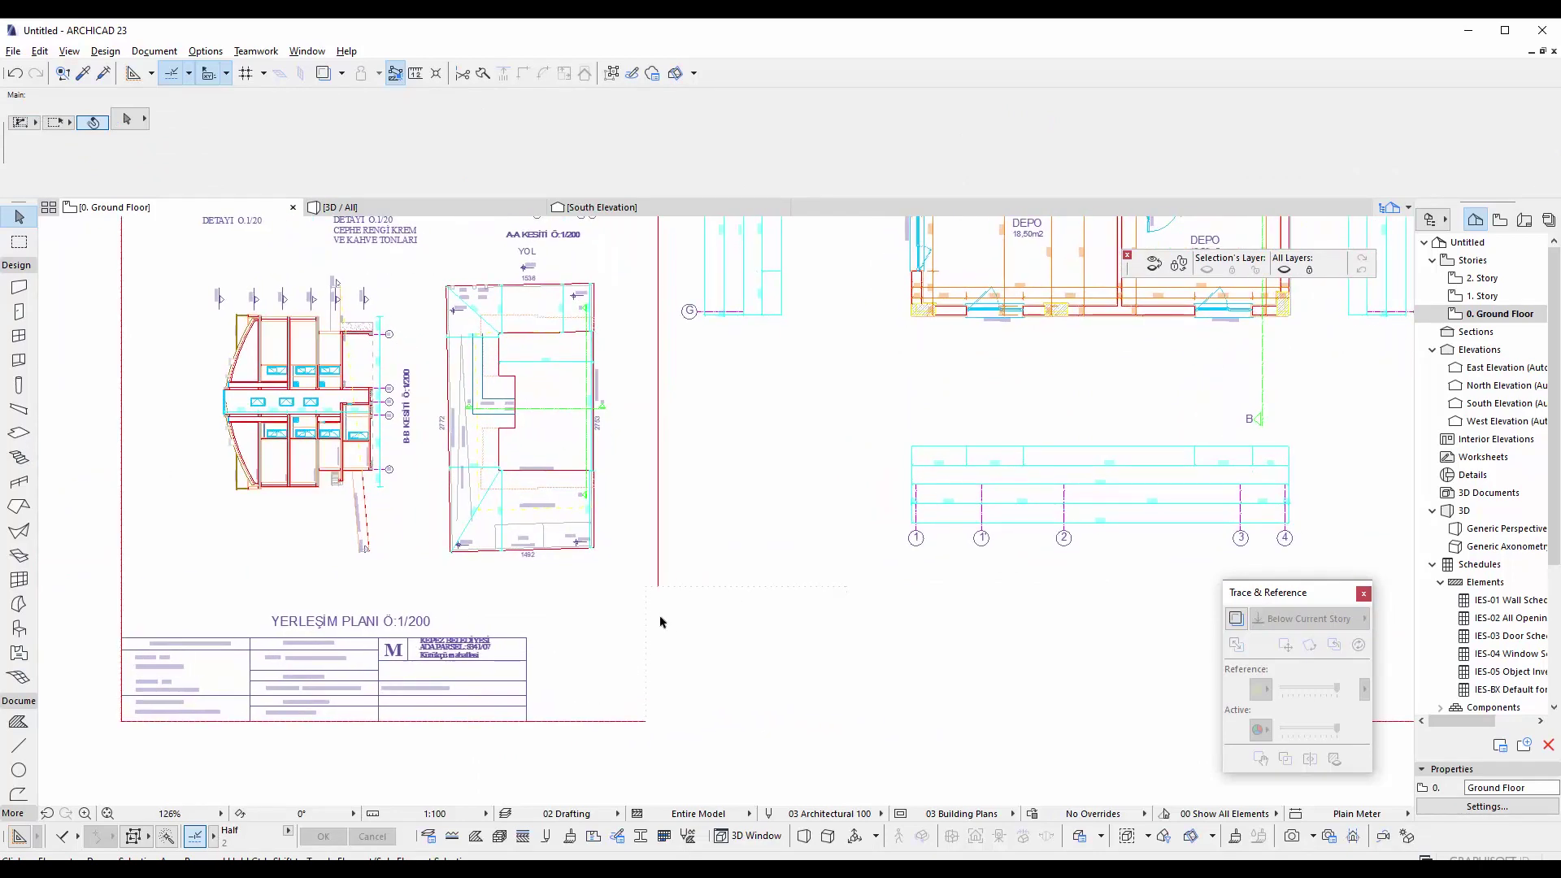
click(897, 442)
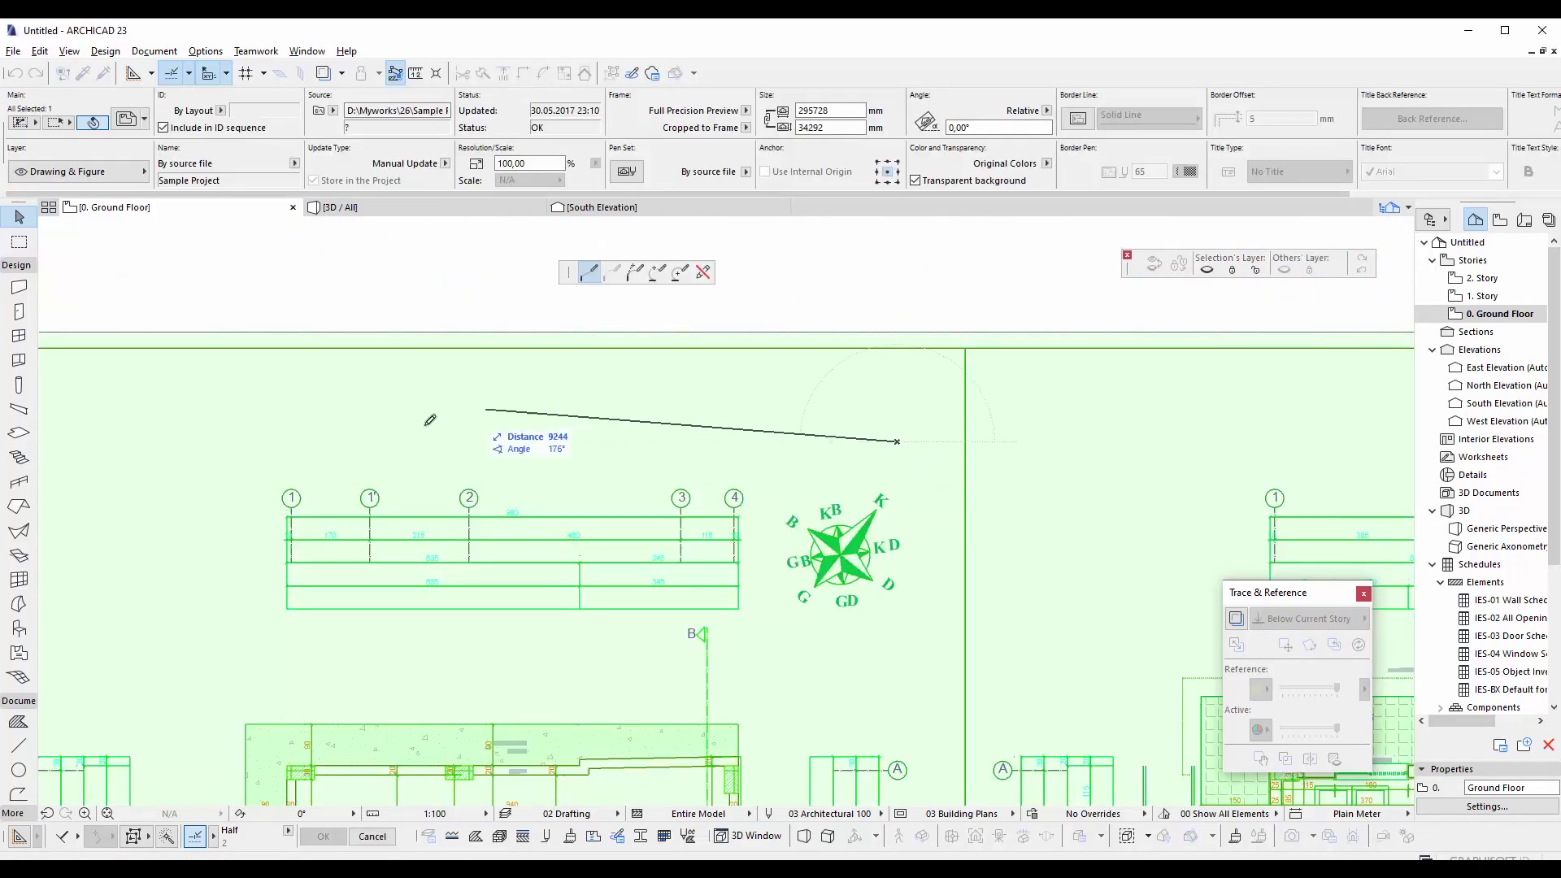
click(250, 441)
click(250, 661)
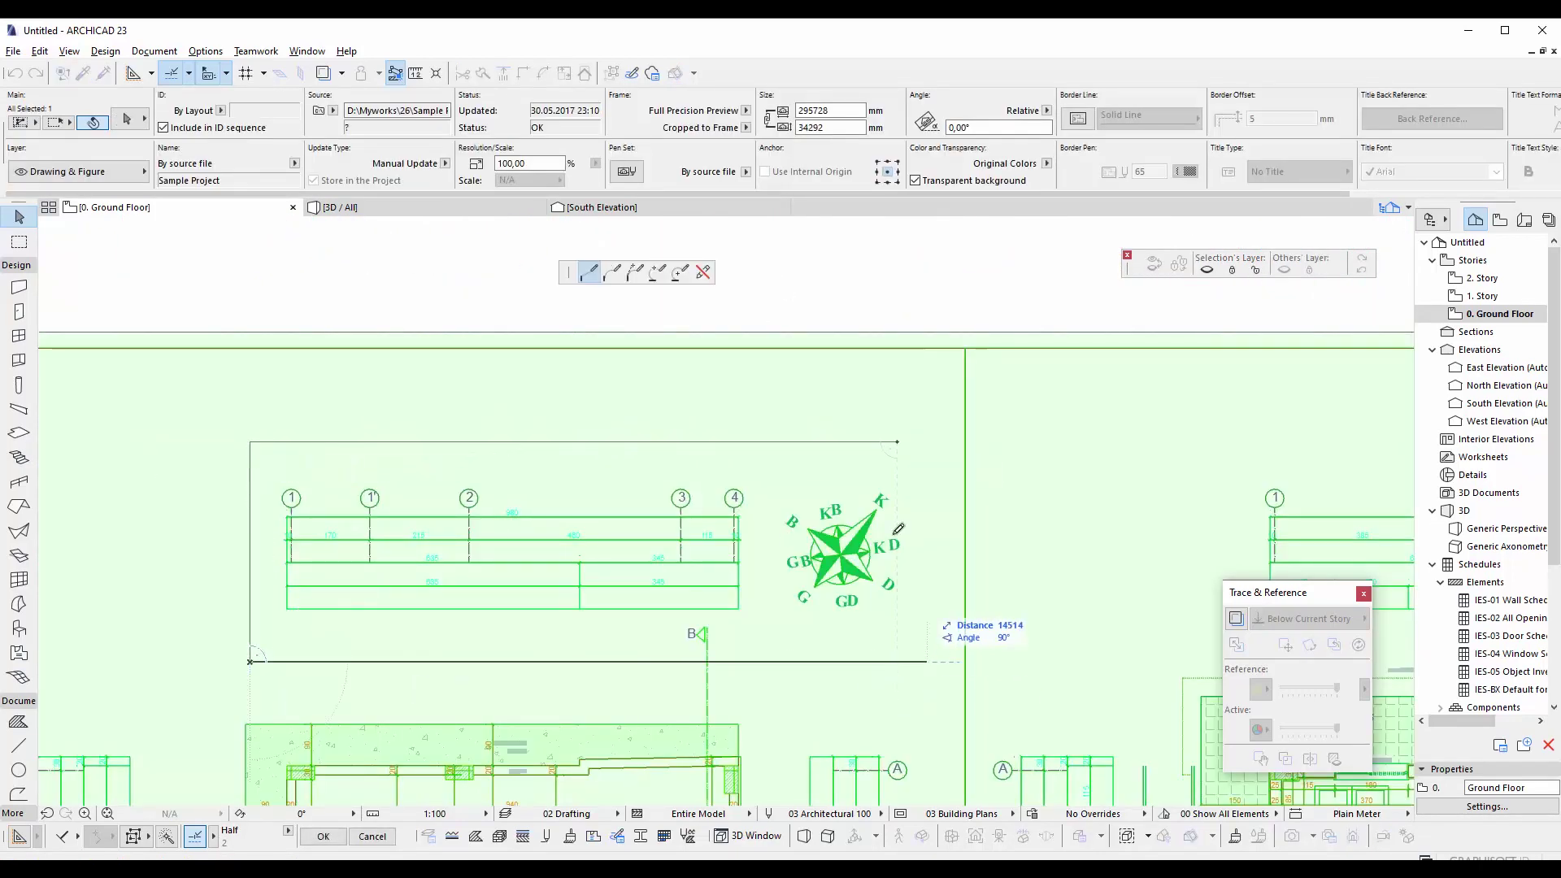
click(899, 440)
scroll(899, 476, down, 3)
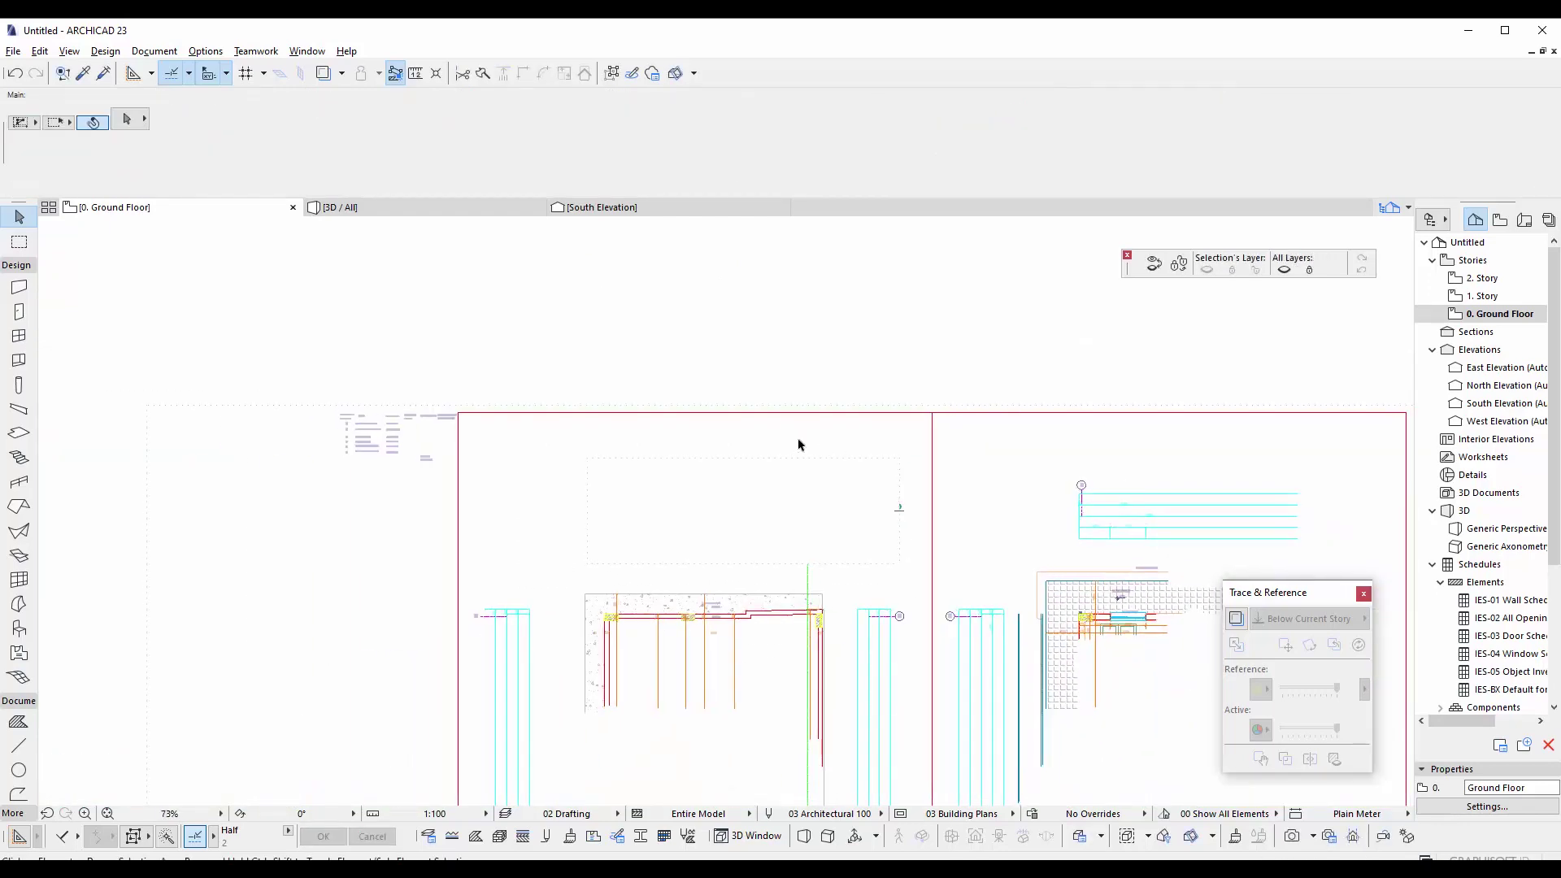
- Reselect the drawing and offset its left frame edge inward
click(729, 428)
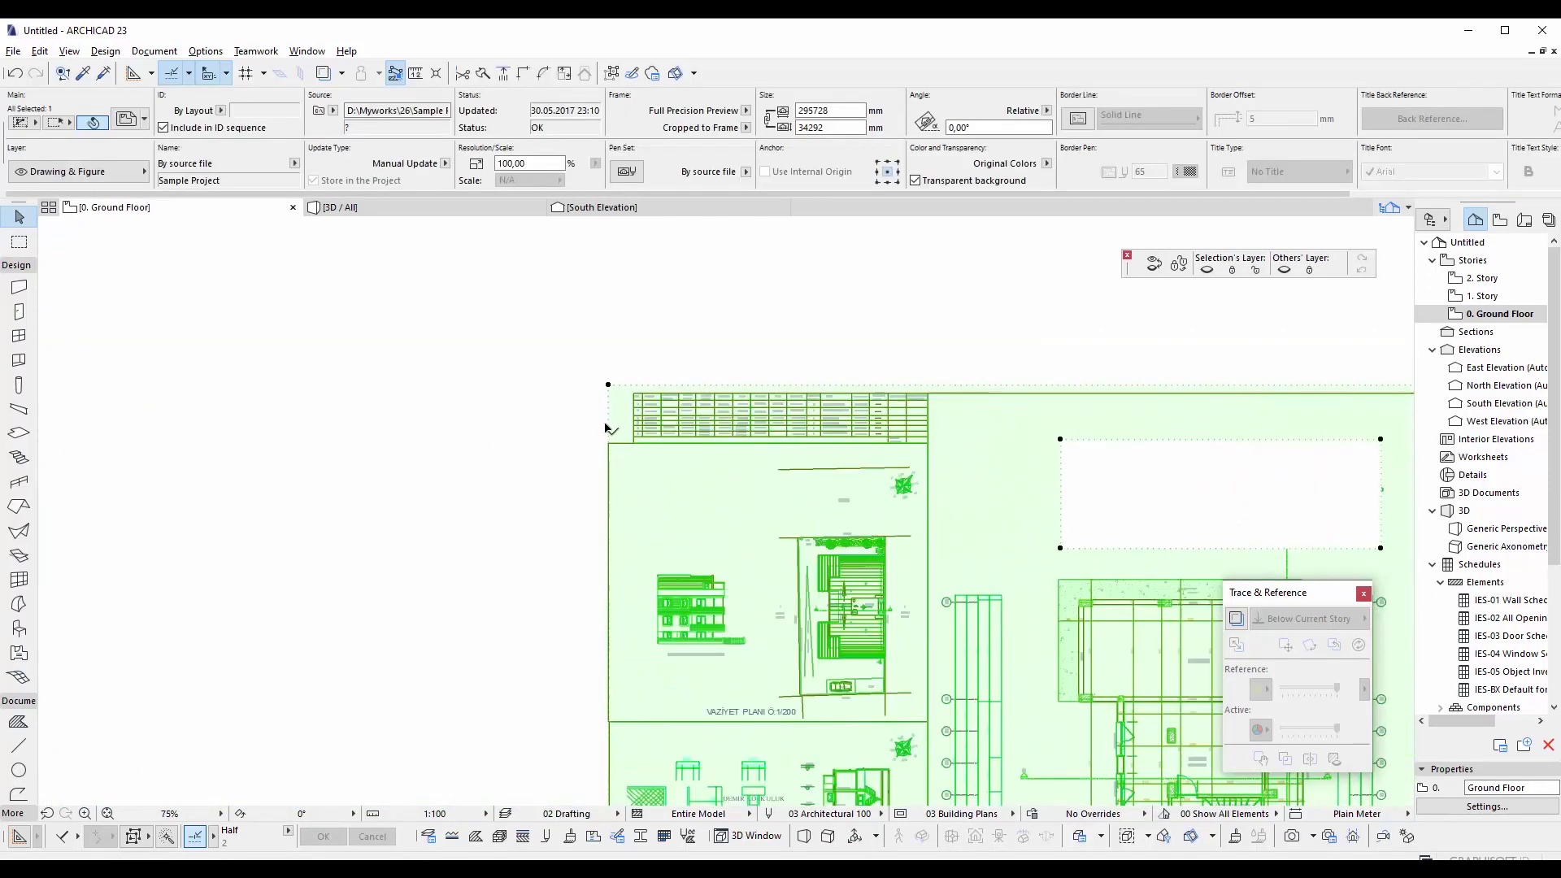
scroll(607, 429, up, 2)
click(610, 415)
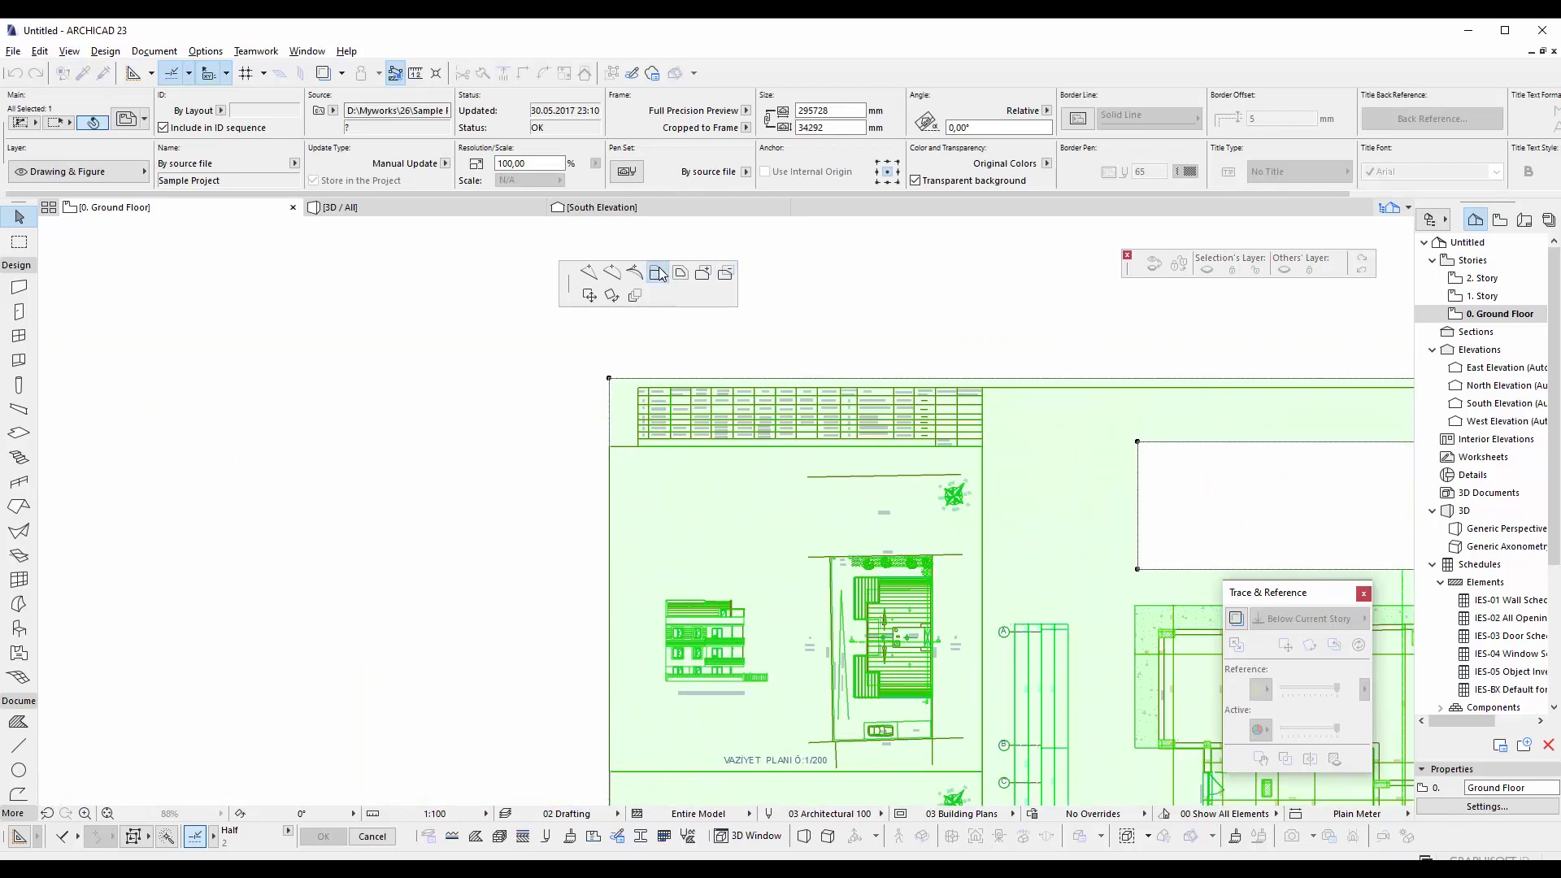
click(660, 274)
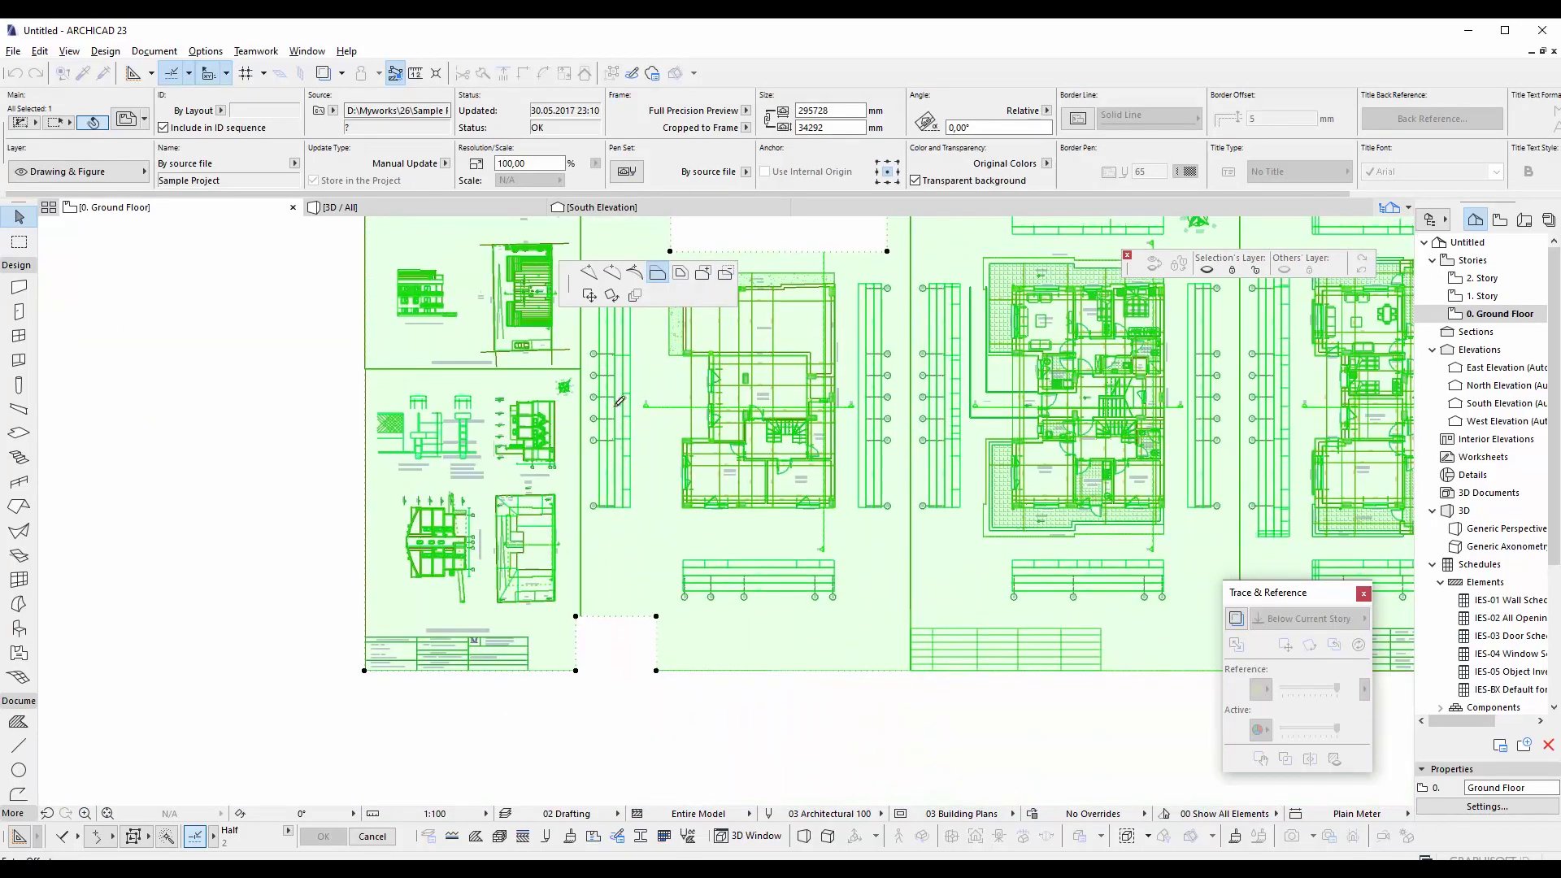
click(579, 401)
- Pull the right frame edge back to the floor plans, cutting off elevation sheets
scroll(606, 405, down, 4)
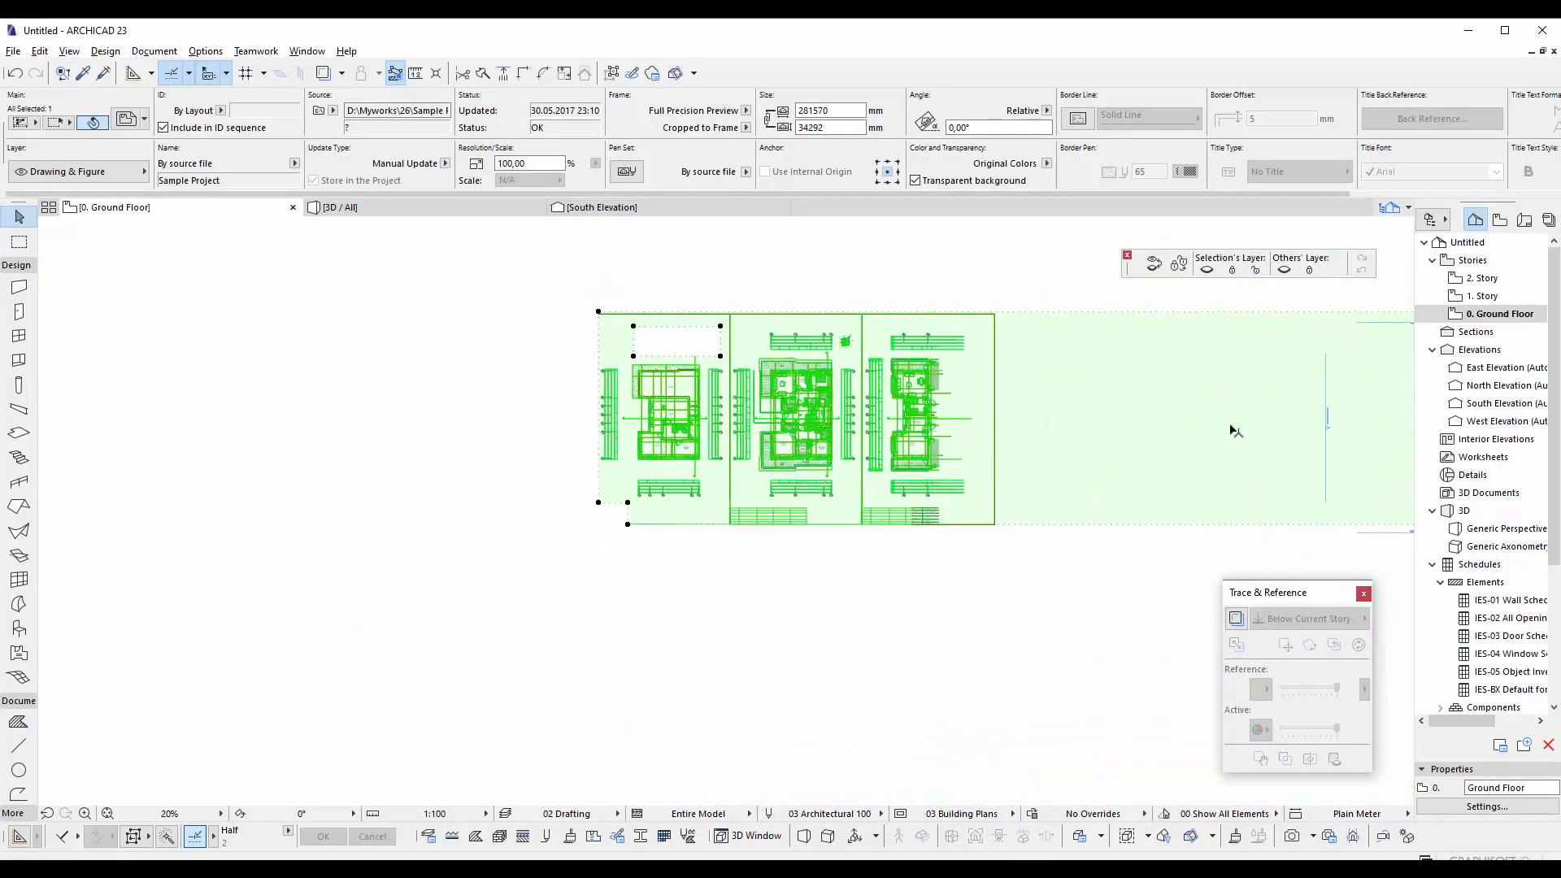
middle_drag(1235, 431, 314, 424)
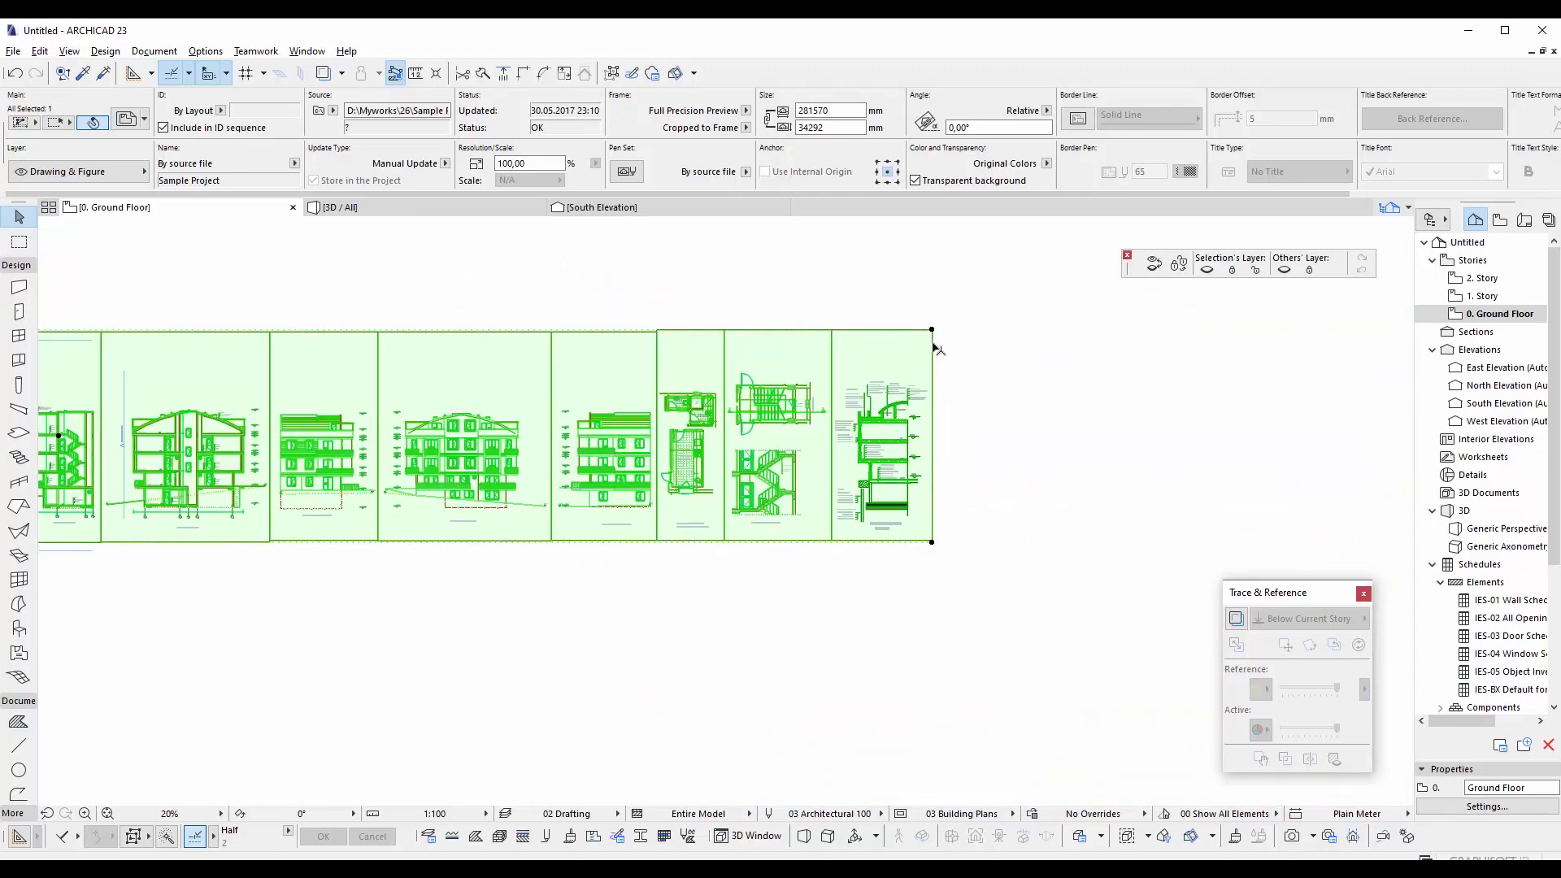
click(934, 349)
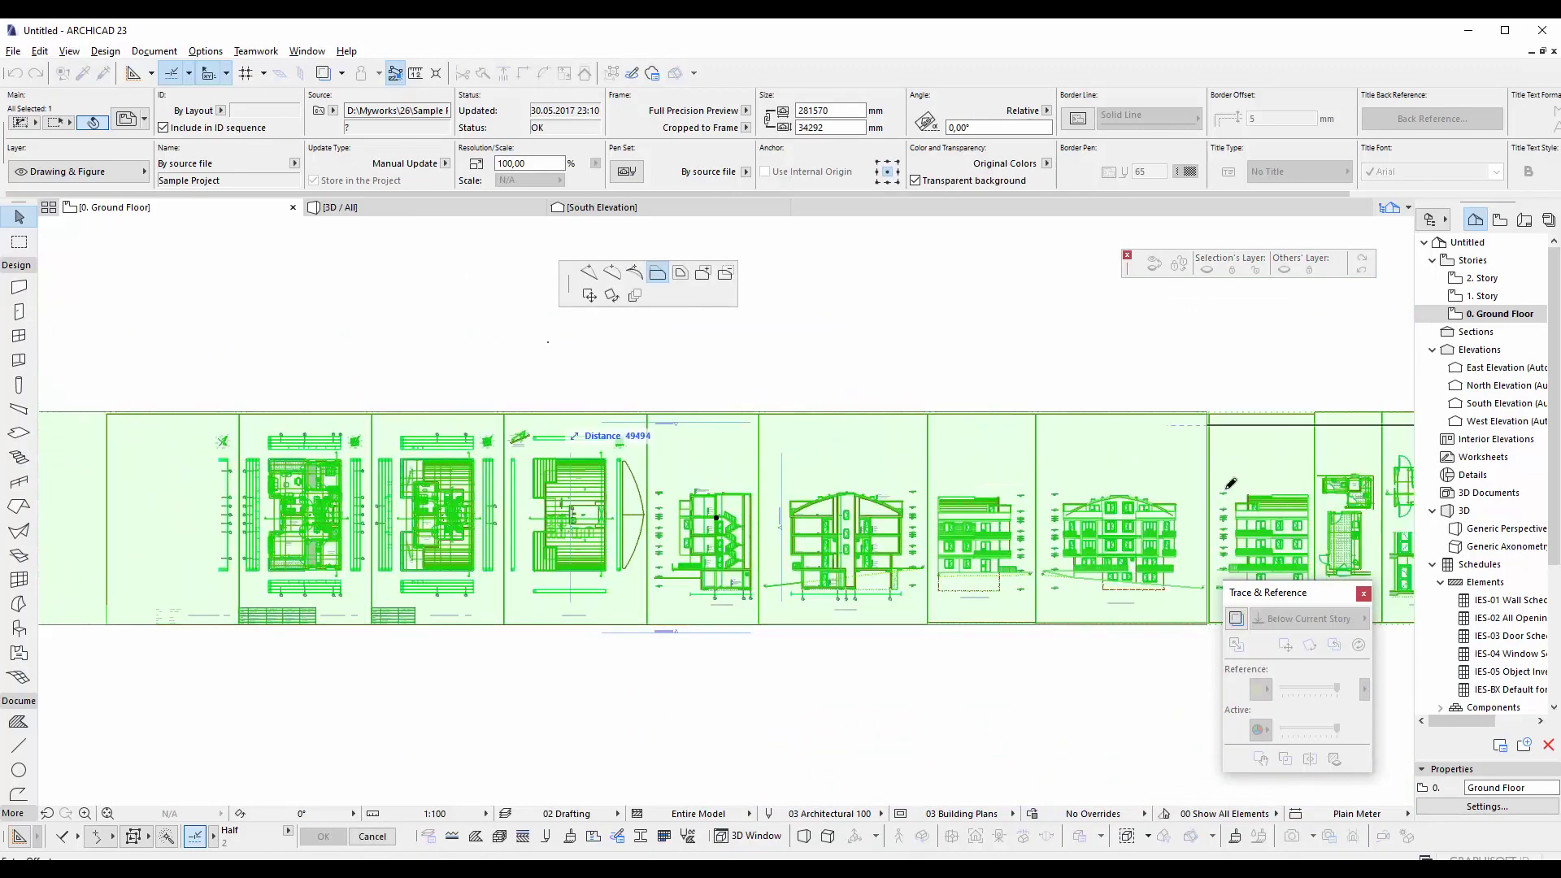
middle_drag(840, 471, 1145, 378)
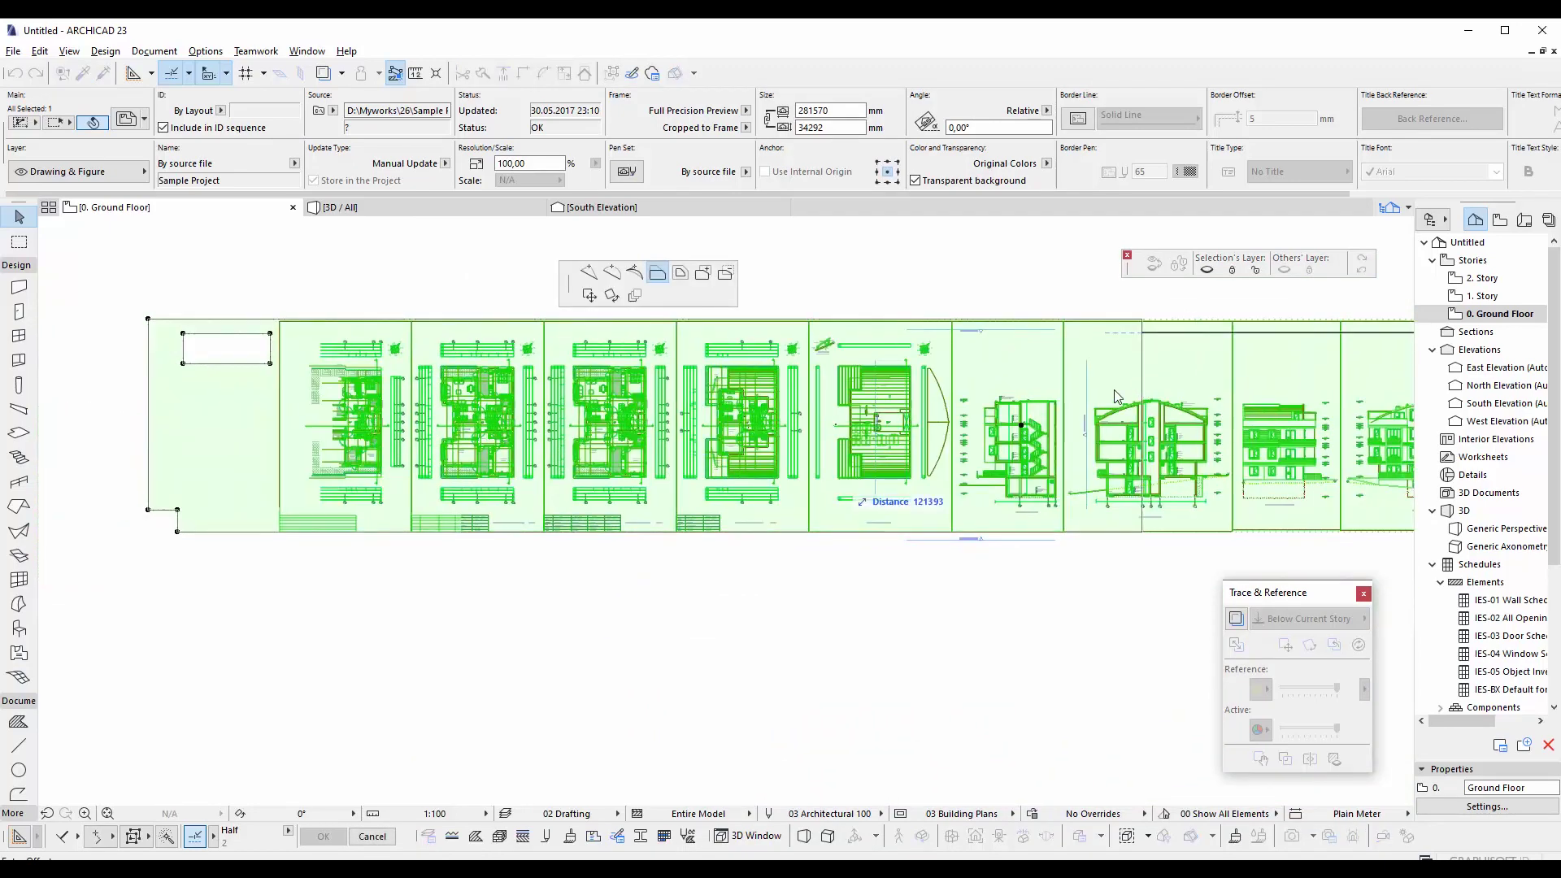
key(Escape)
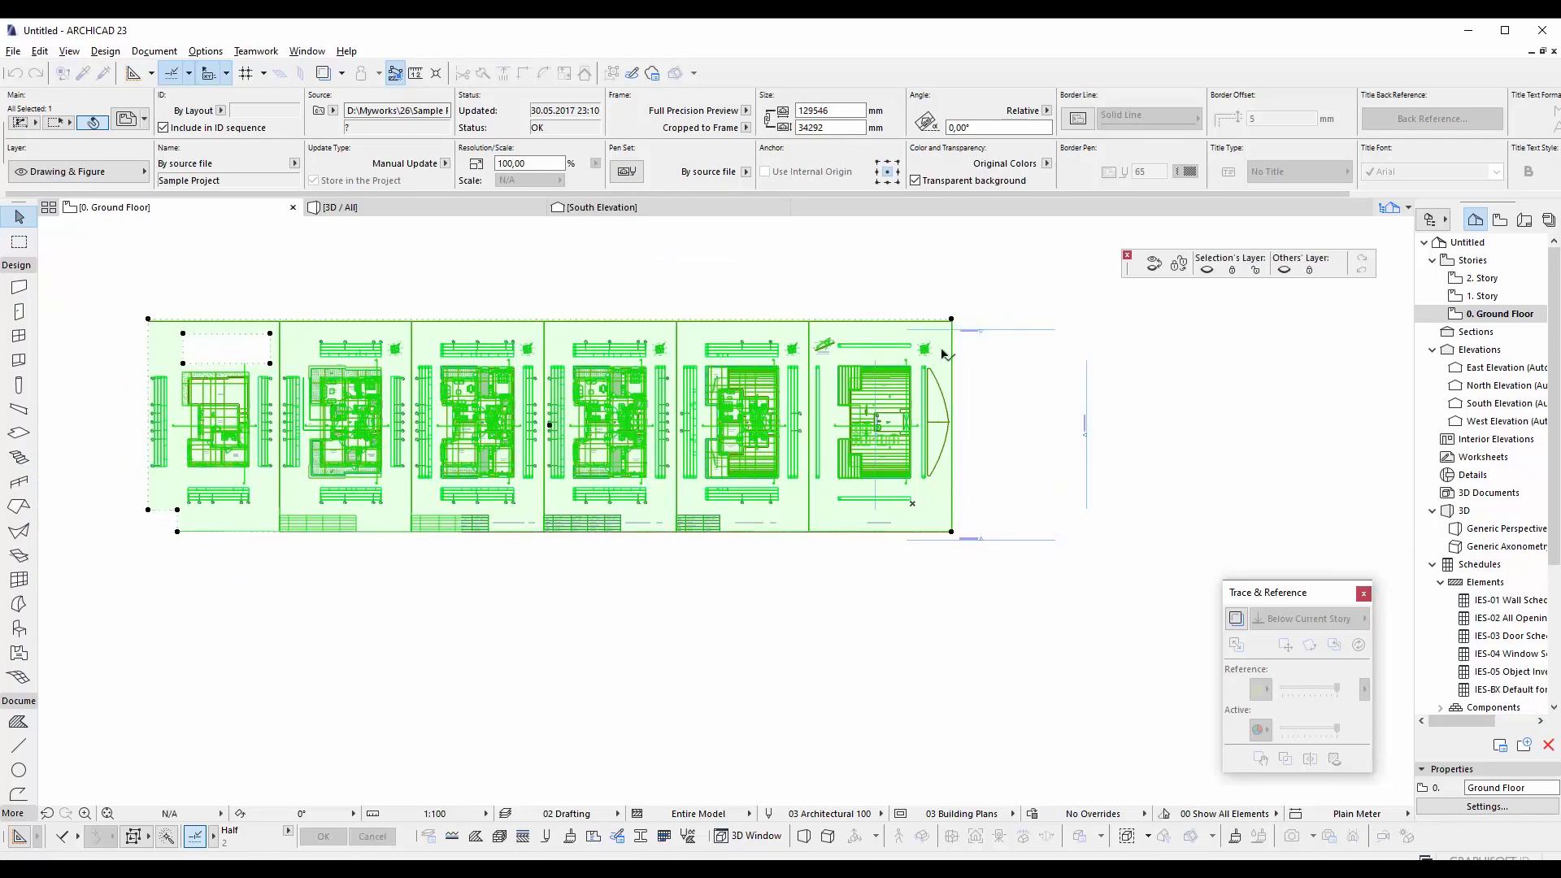
scroll(814, 343, up, 3)
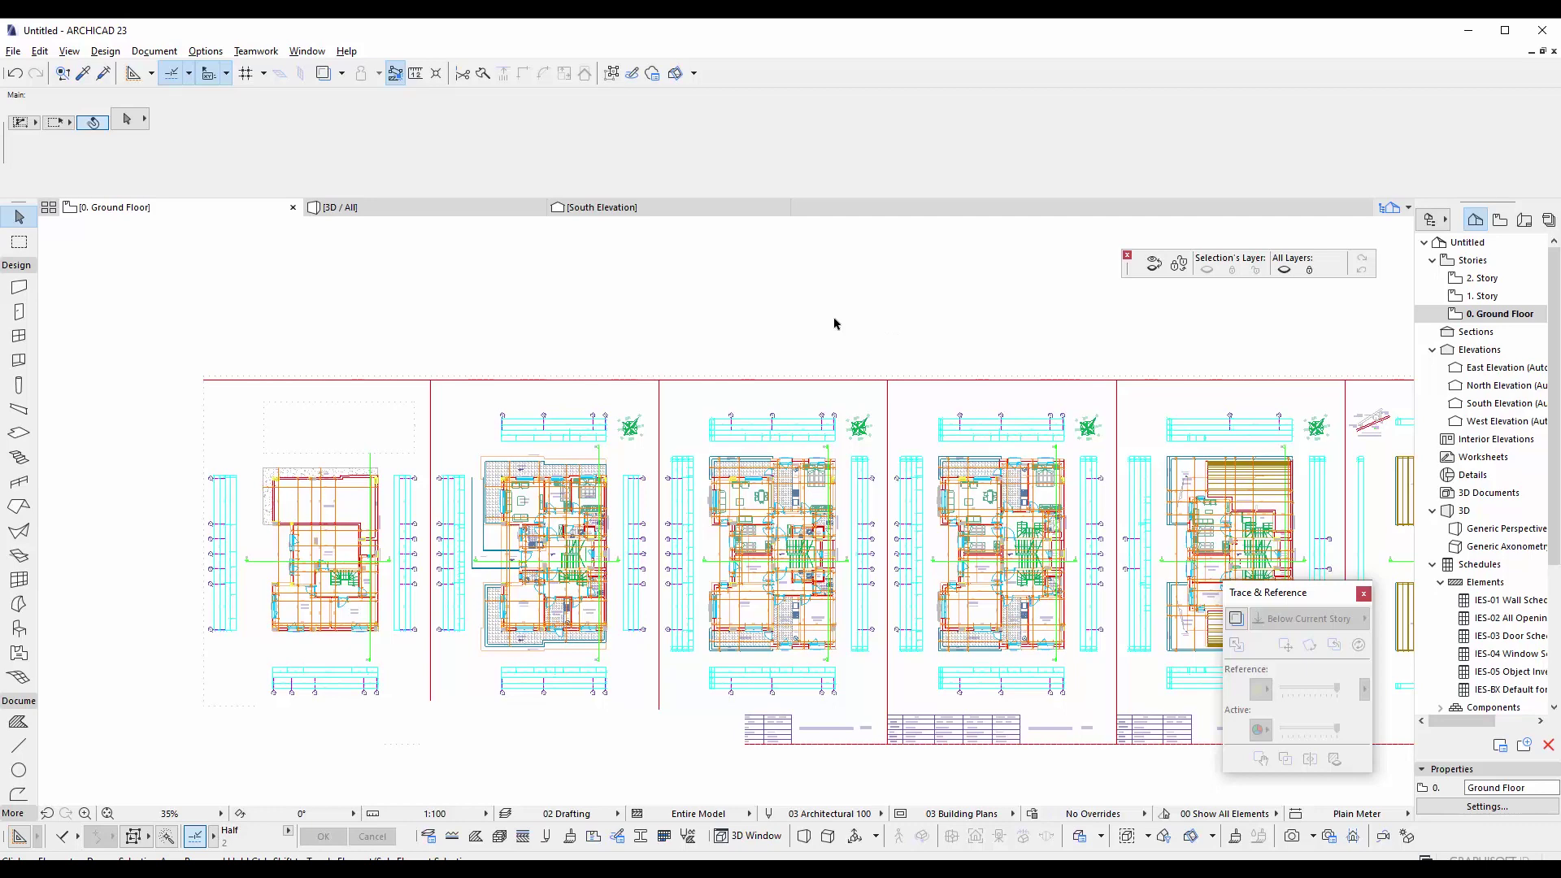
- Cut the cropped drawing from the Ground Floor via the right-click menu
click(801, 382)
scroll(801, 382, down, 3)
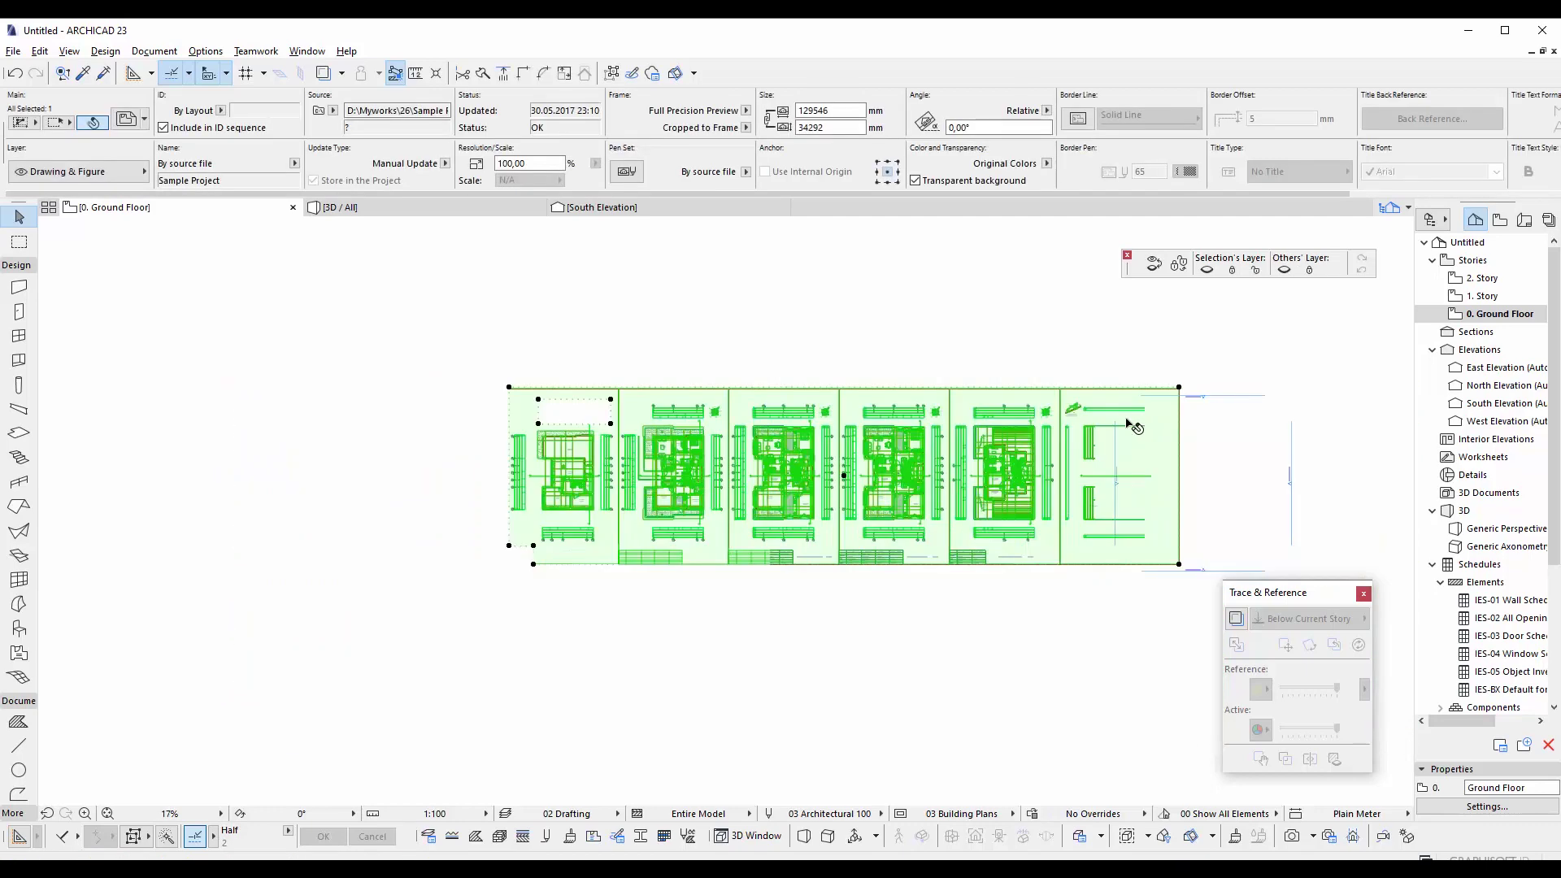
scroll(756, 420, up, 2)
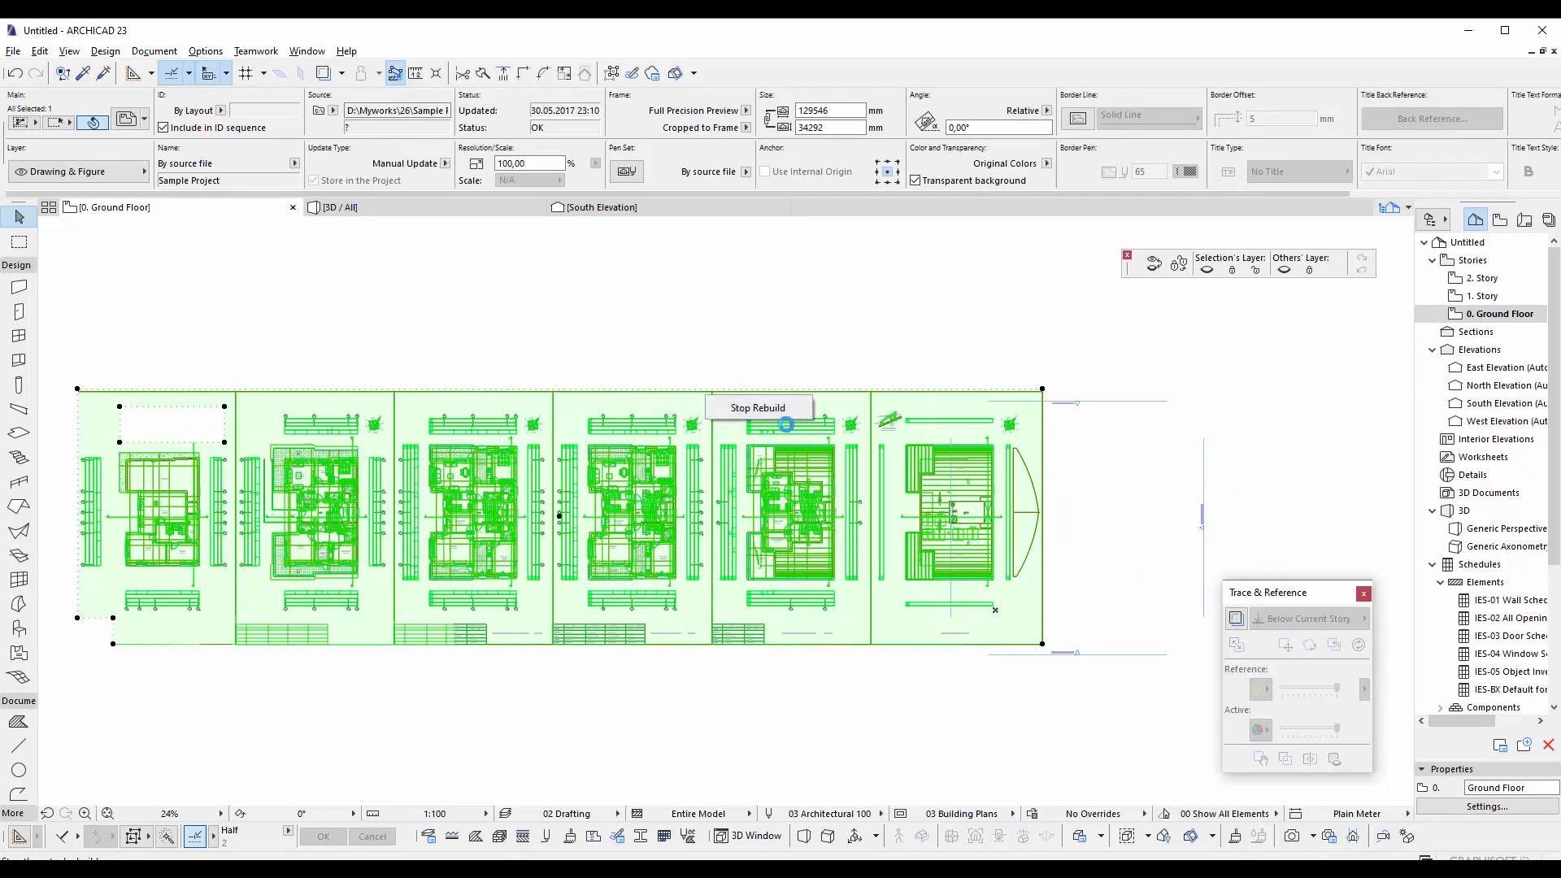
right_click(719, 407)
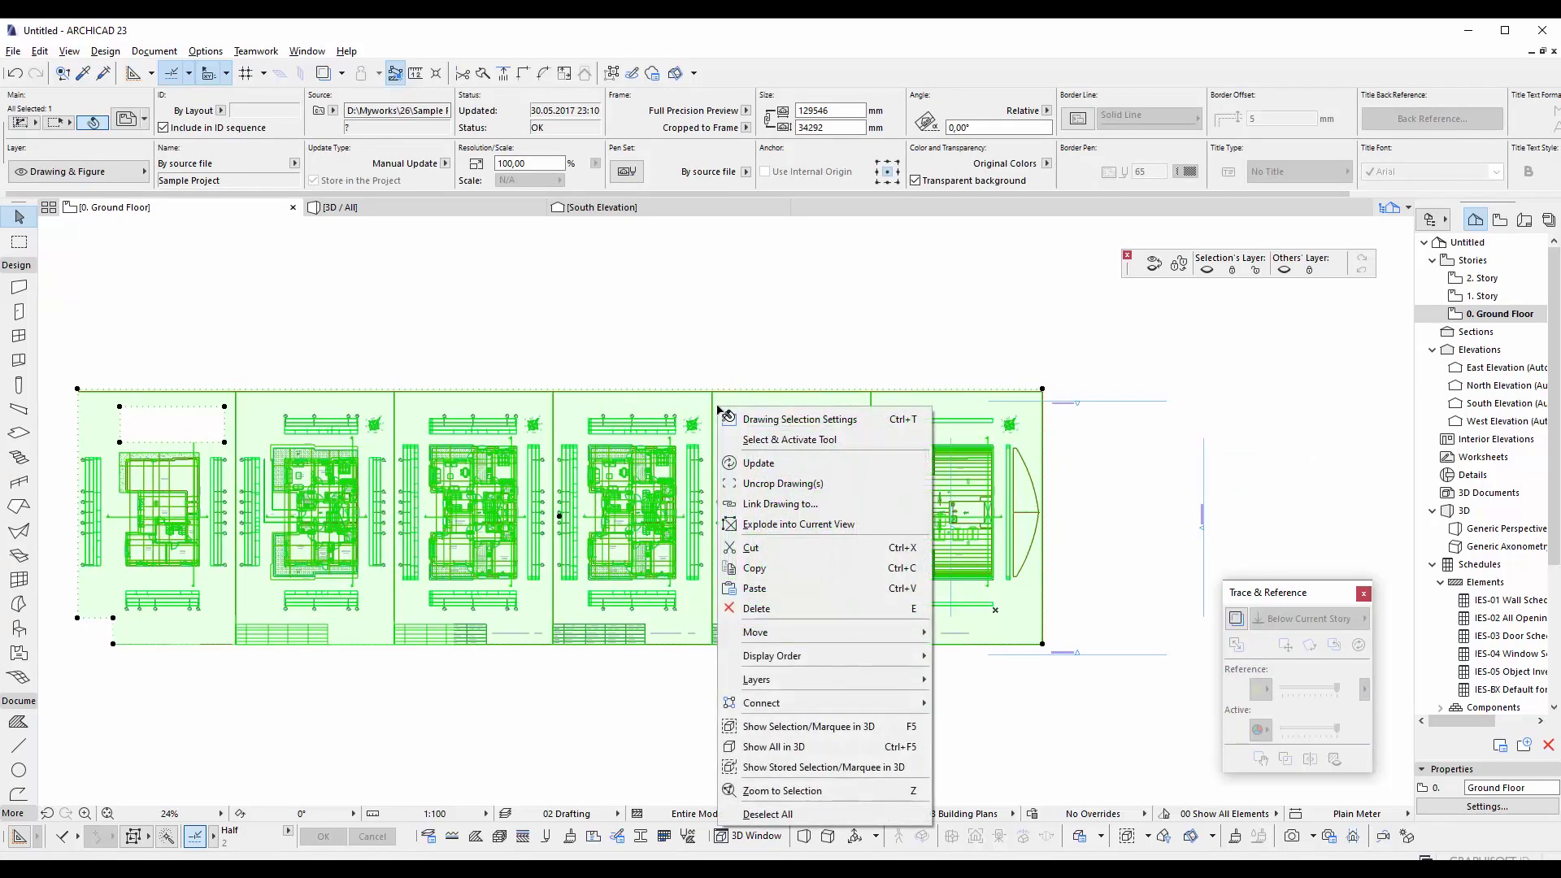
click(787, 553)
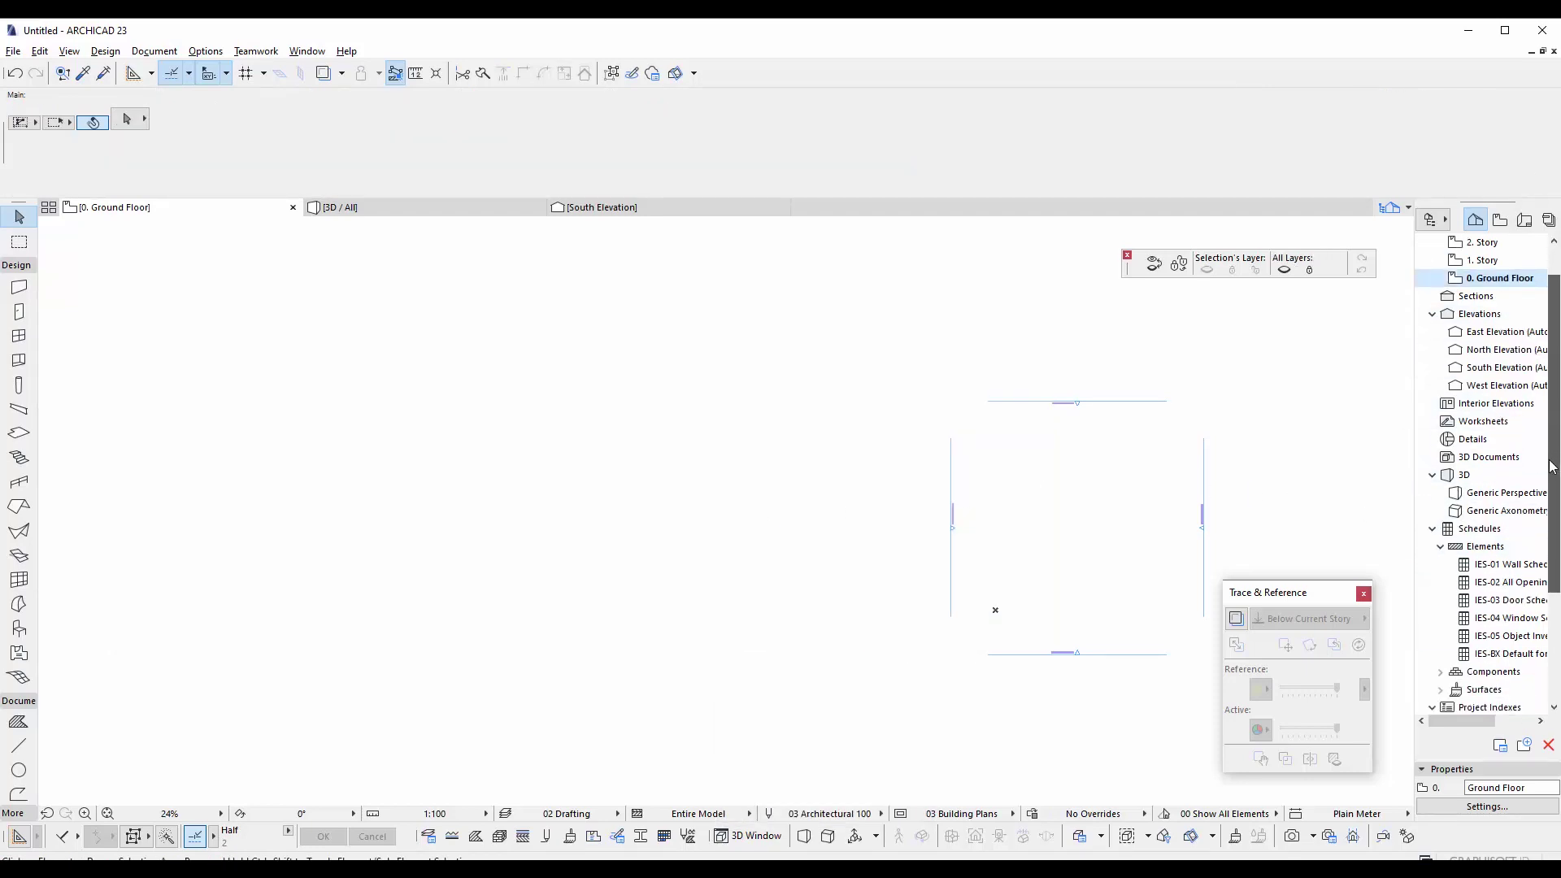
- Select the Worksheets folder in the Navigator
drag(1556, 436, 1546, 579)
scroll(1529, 520, up, 2)
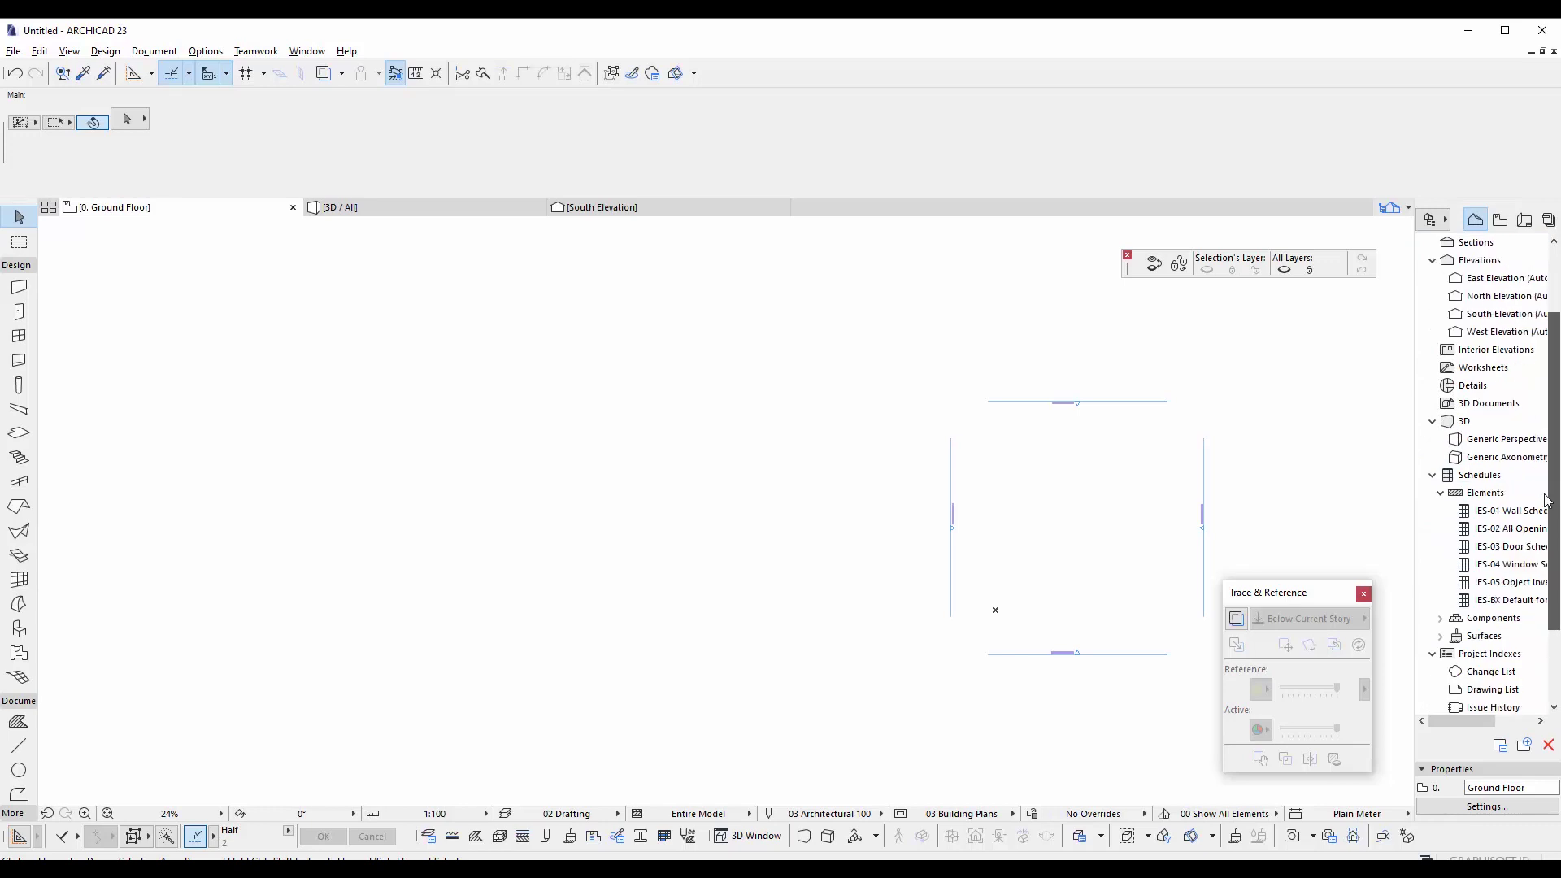
scroll(1513, 504, up, 1)
scroll(1497, 488, up, 1)
click(1483, 464)
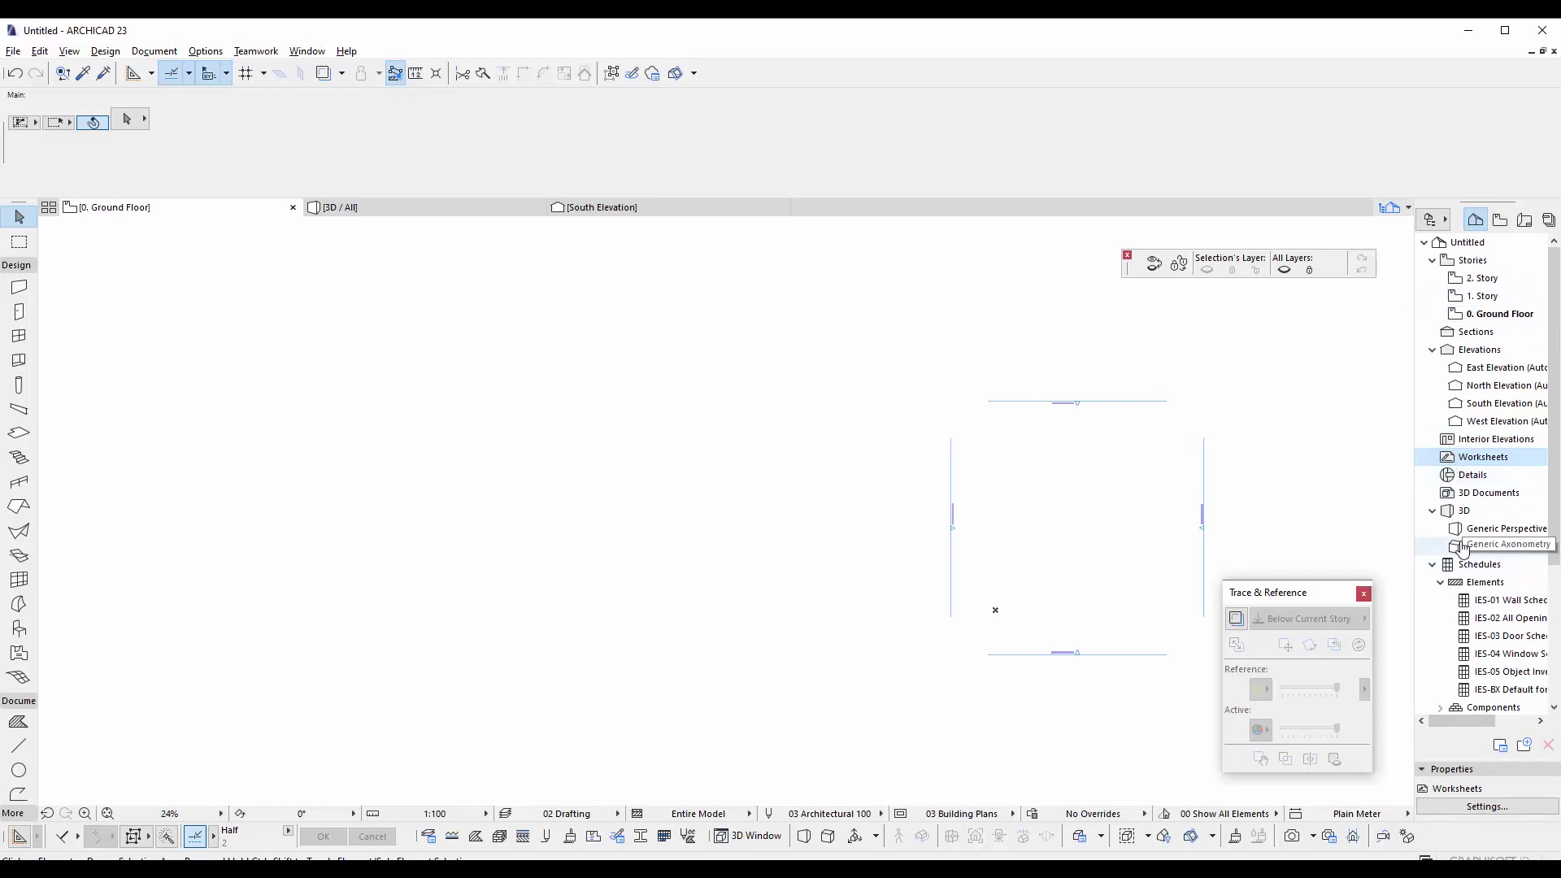
- Create a new independent worksheet named Worksheet with an empty reference ID
right_click(1508, 457)
click(1419, 465)
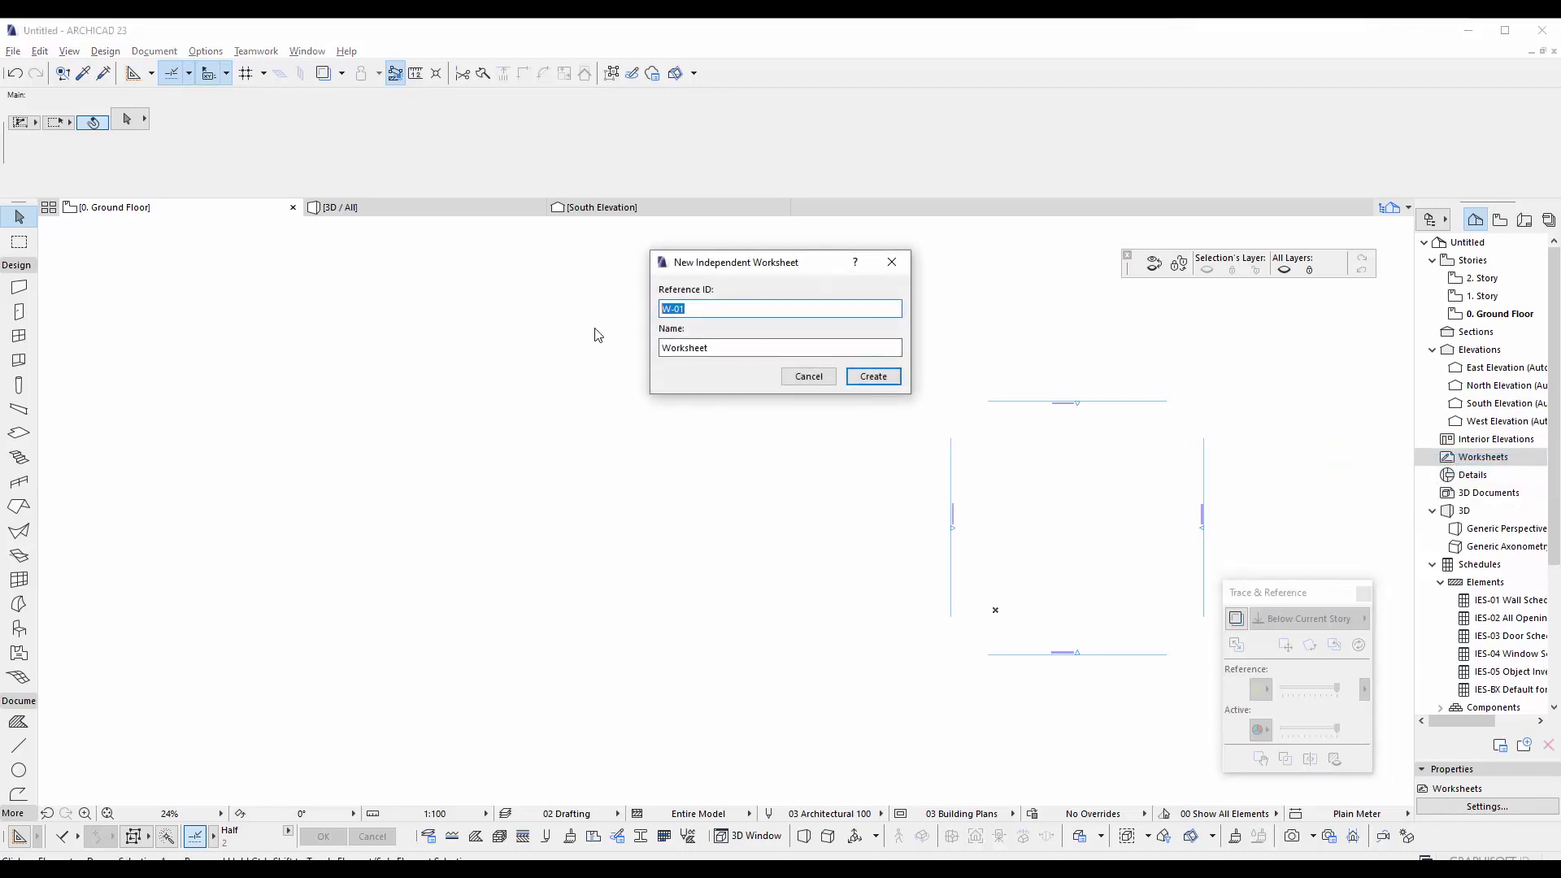
key(BackSpace)
key(Tab)
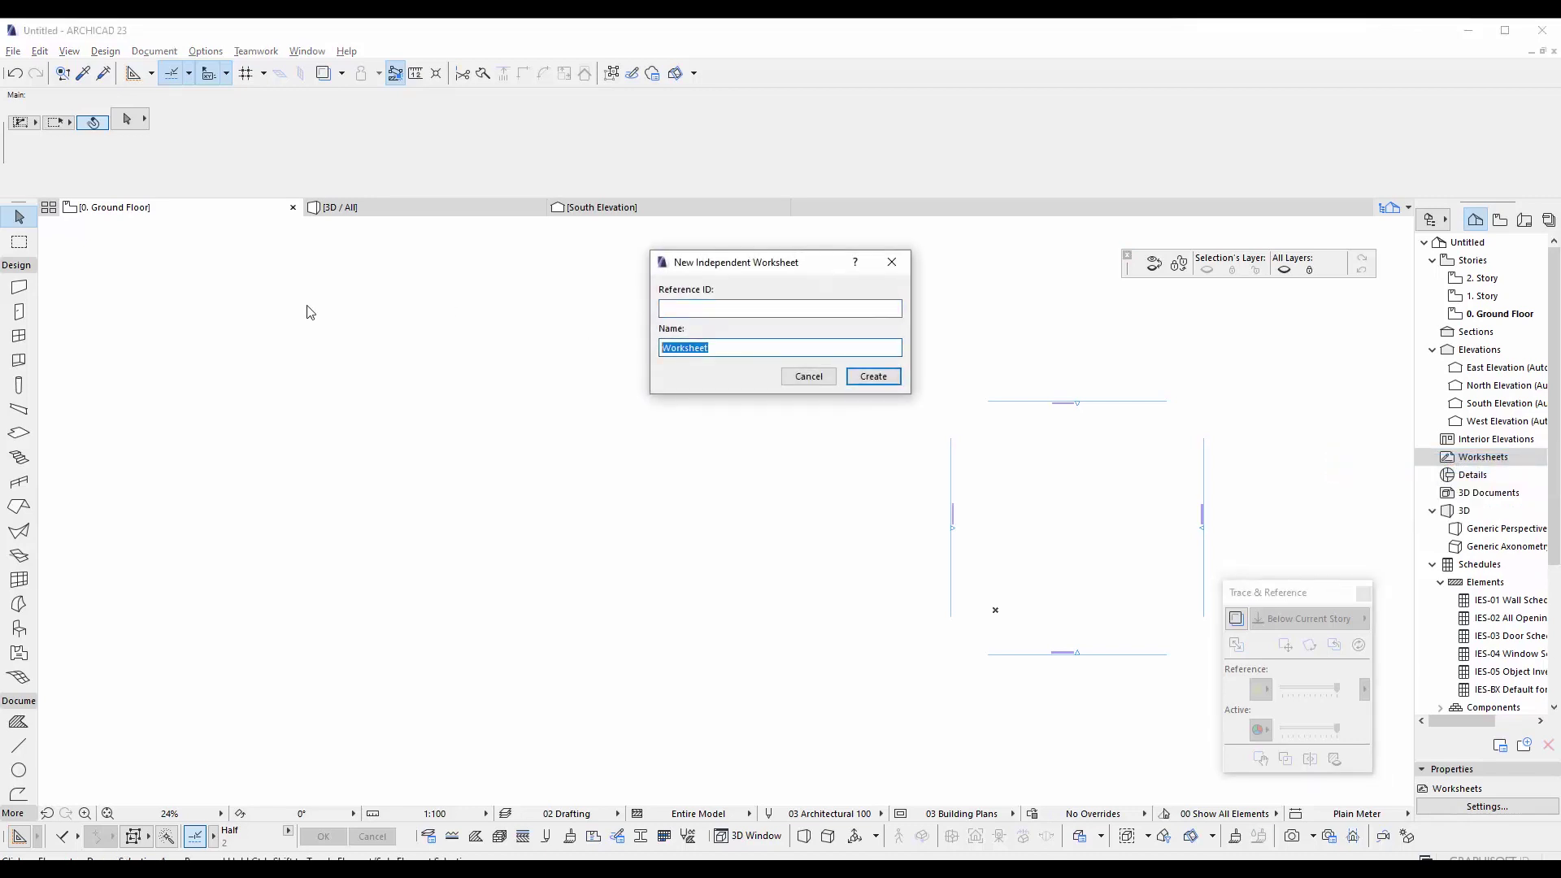
click(742, 353)
click(881, 375)
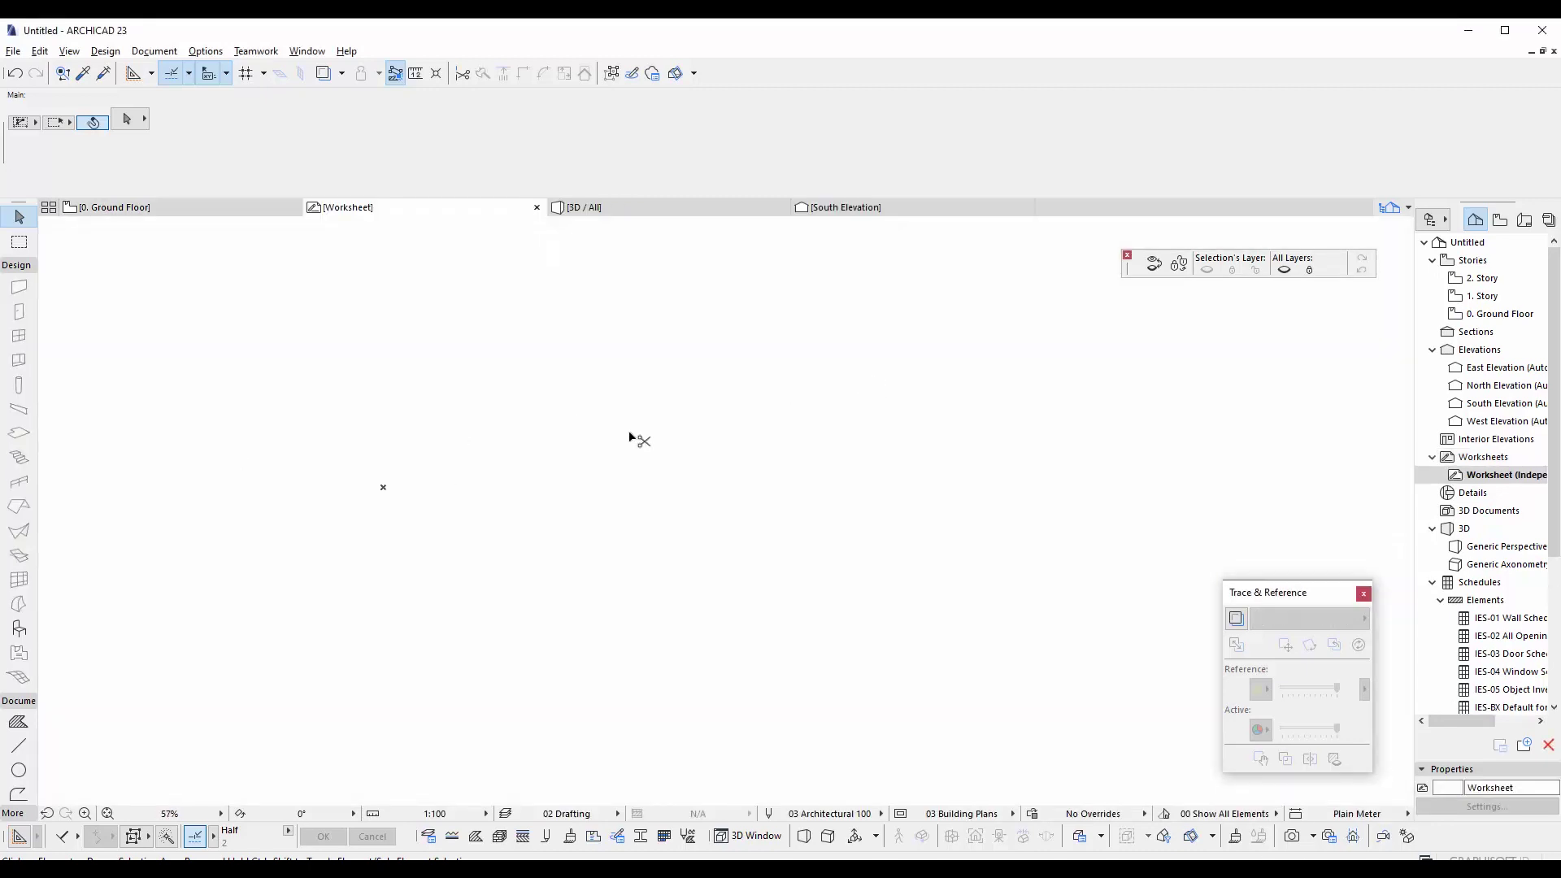
- Paste the DWG at its Original Location, then return to 0. Ground Floor
key(ctrl+v)
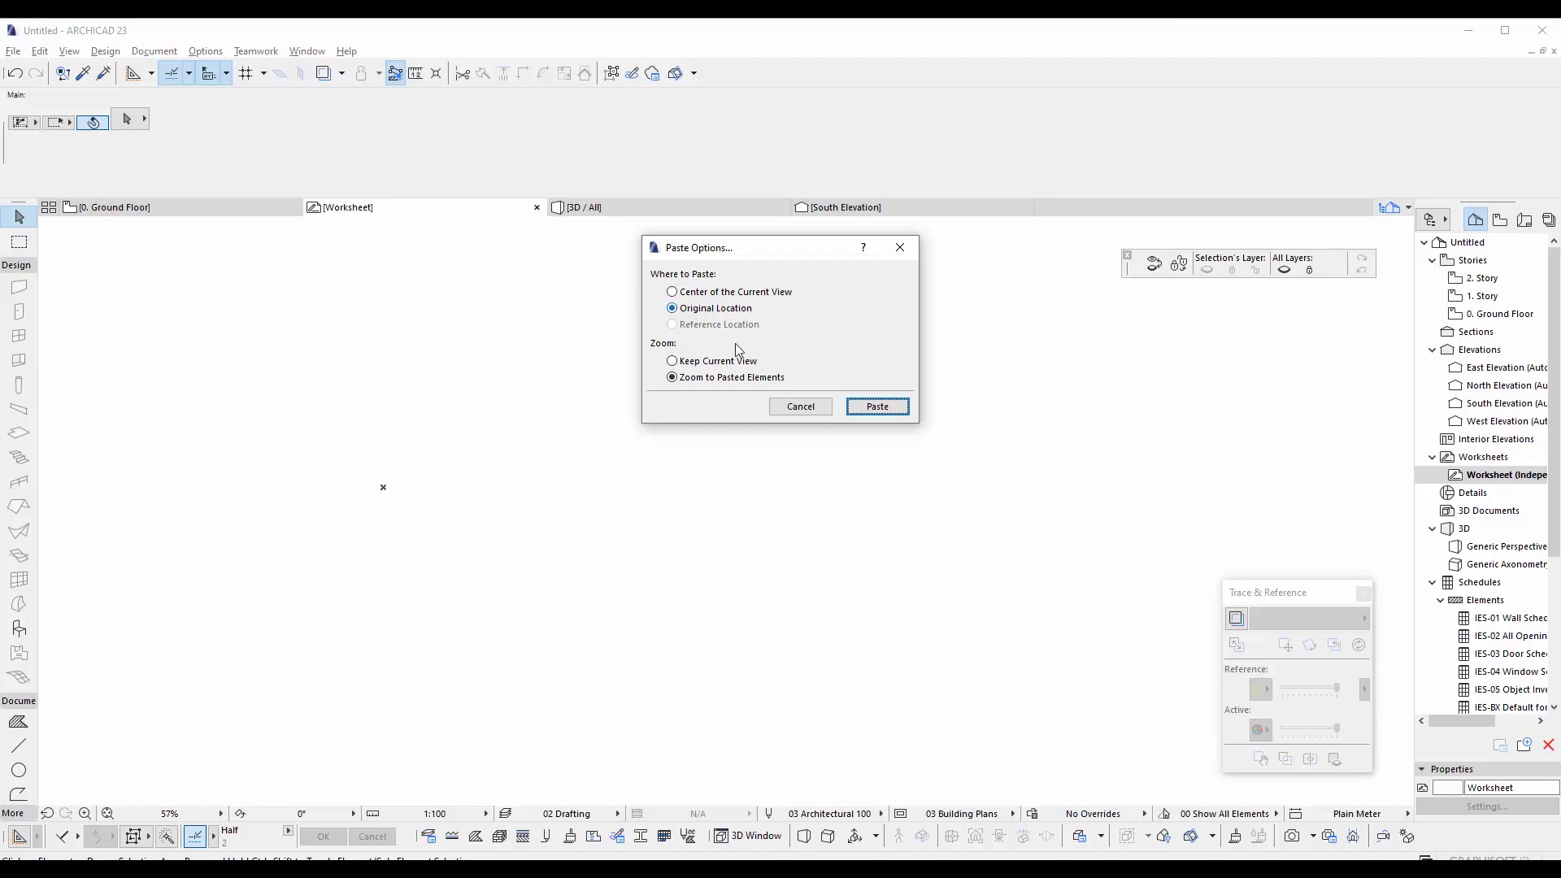
click(878, 407)
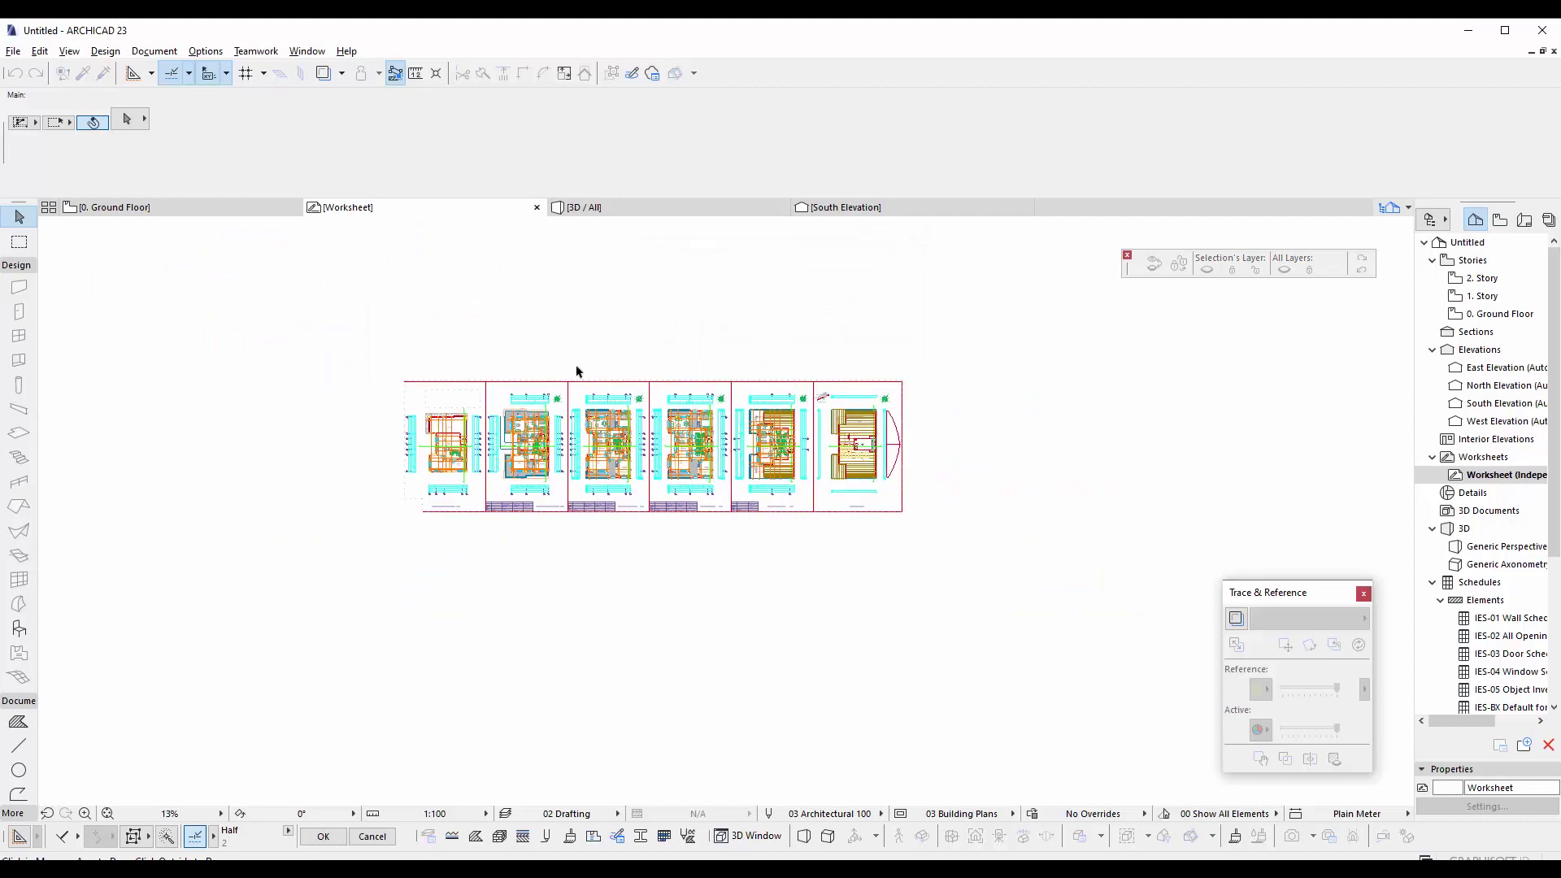
click(636, 335)
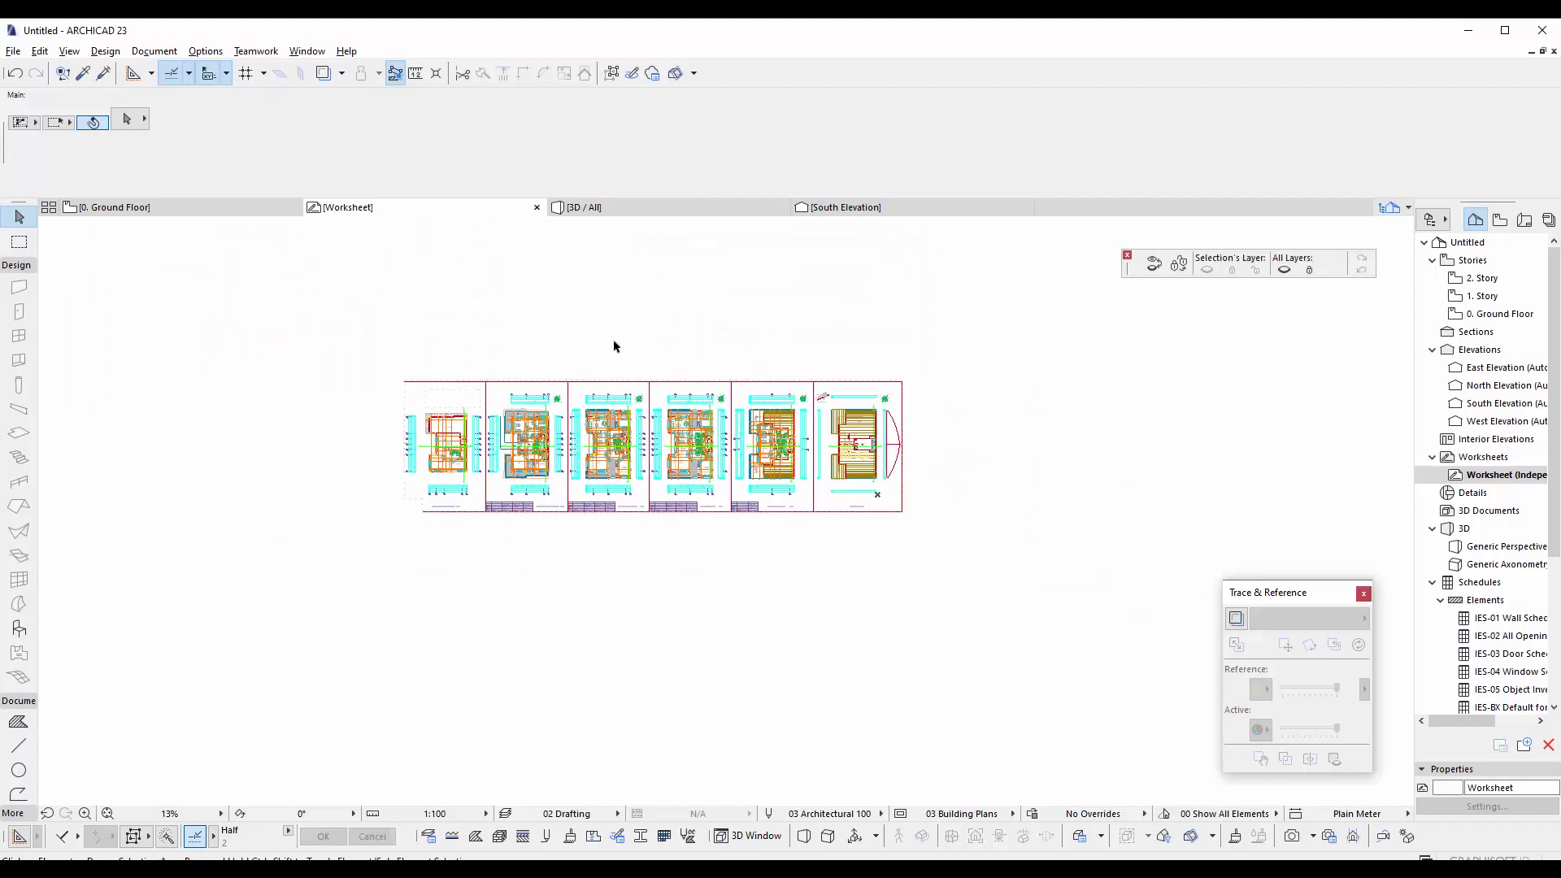
right_click(614, 344)
click(631, 331)
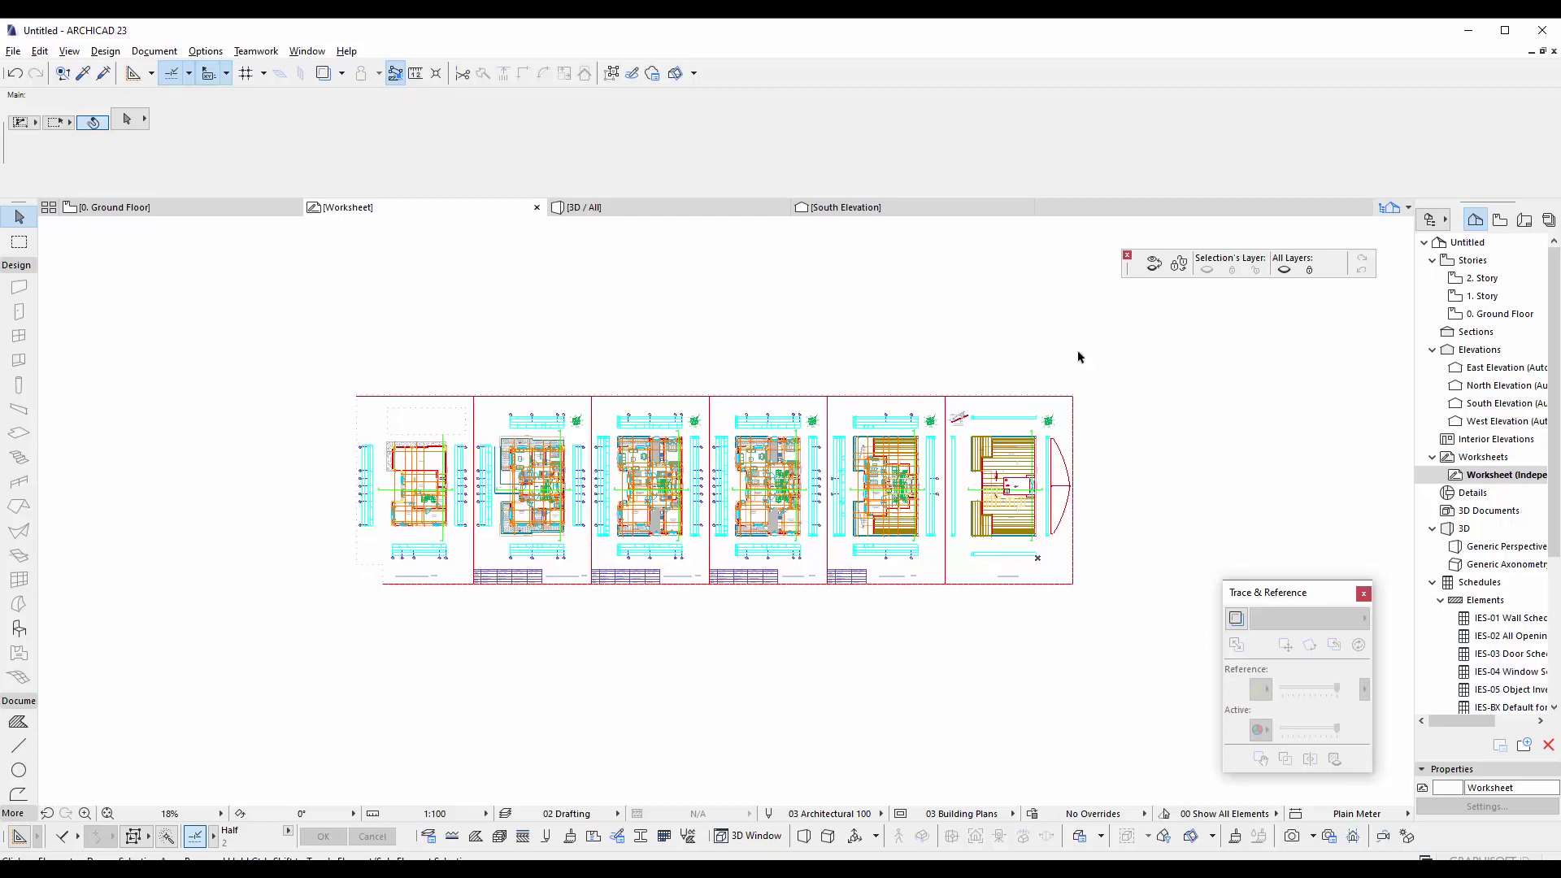
click(1500, 314)
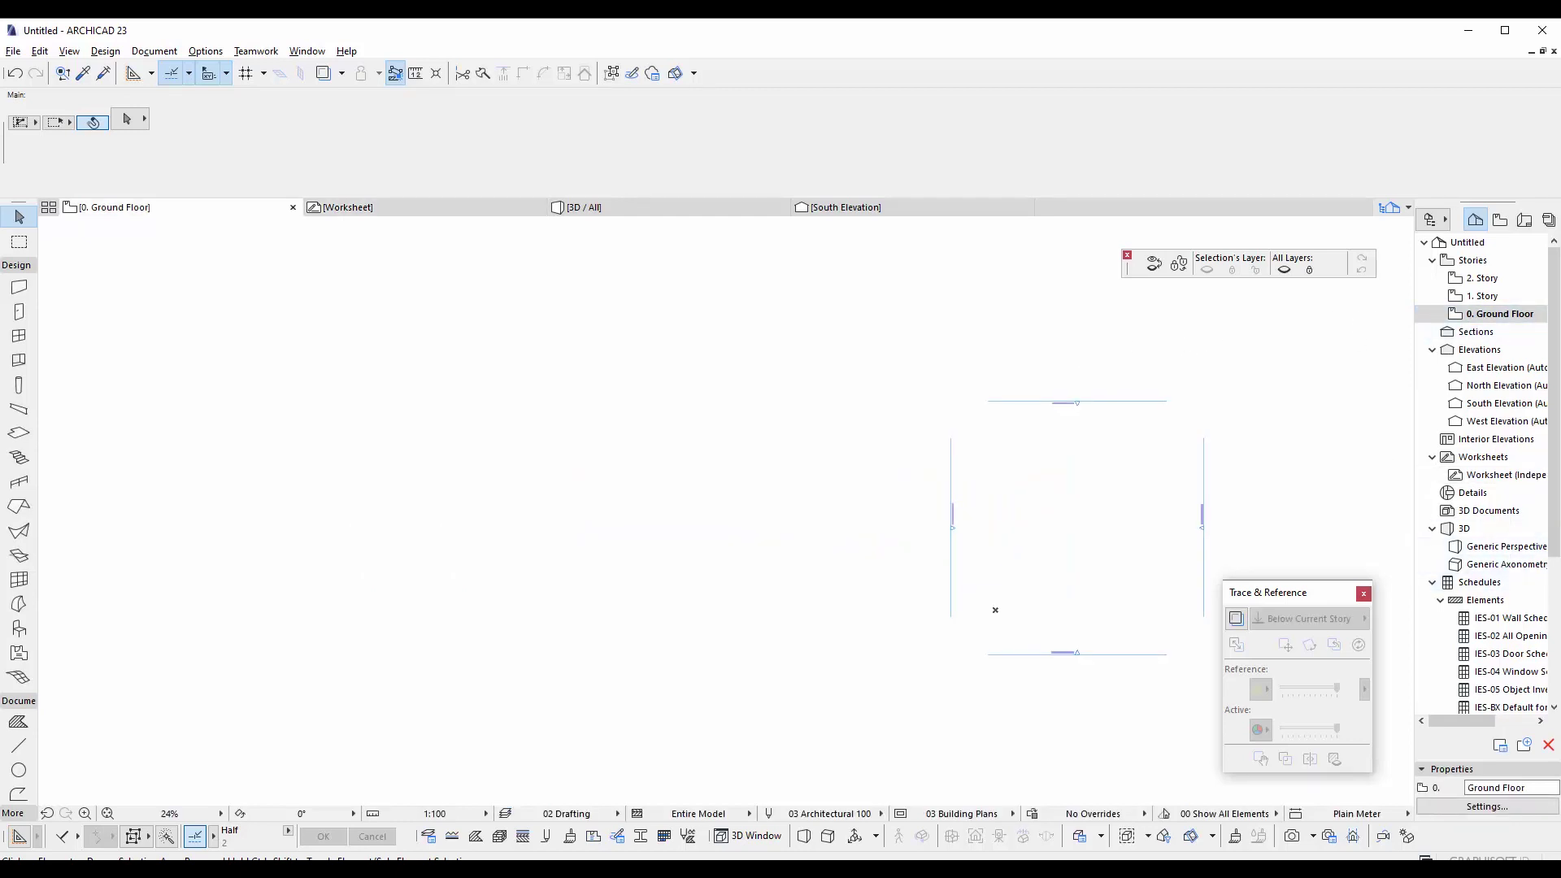
- Show Worksheet (Independent) as a trace reference beneath the Ground Floor plan
scroll(1541, 602, down, 3)
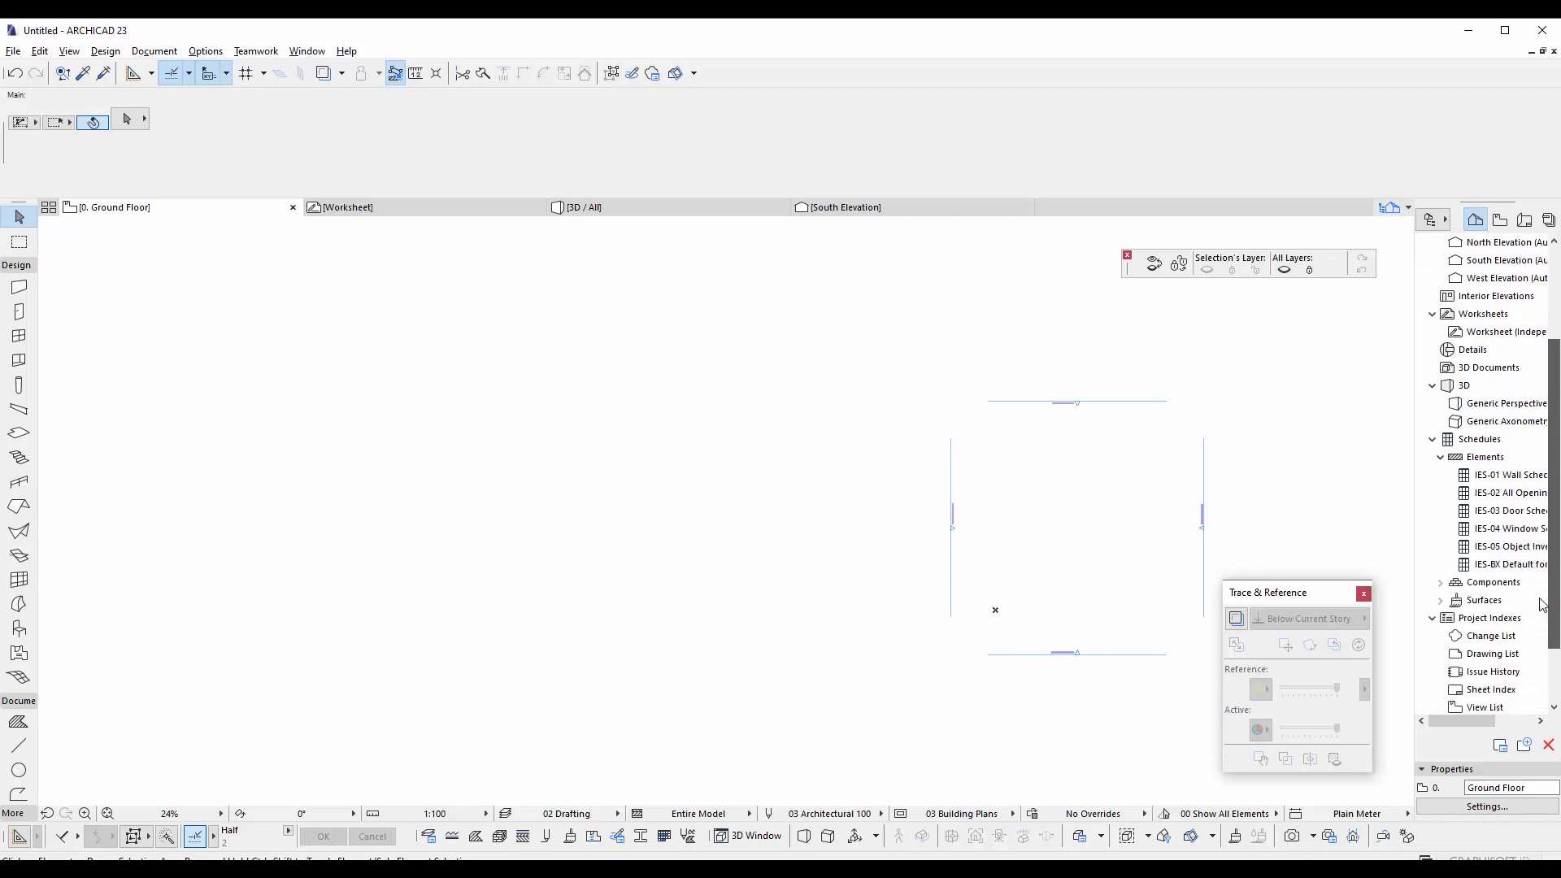
scroll(1528, 570, up, 3)
right_click(1491, 457)
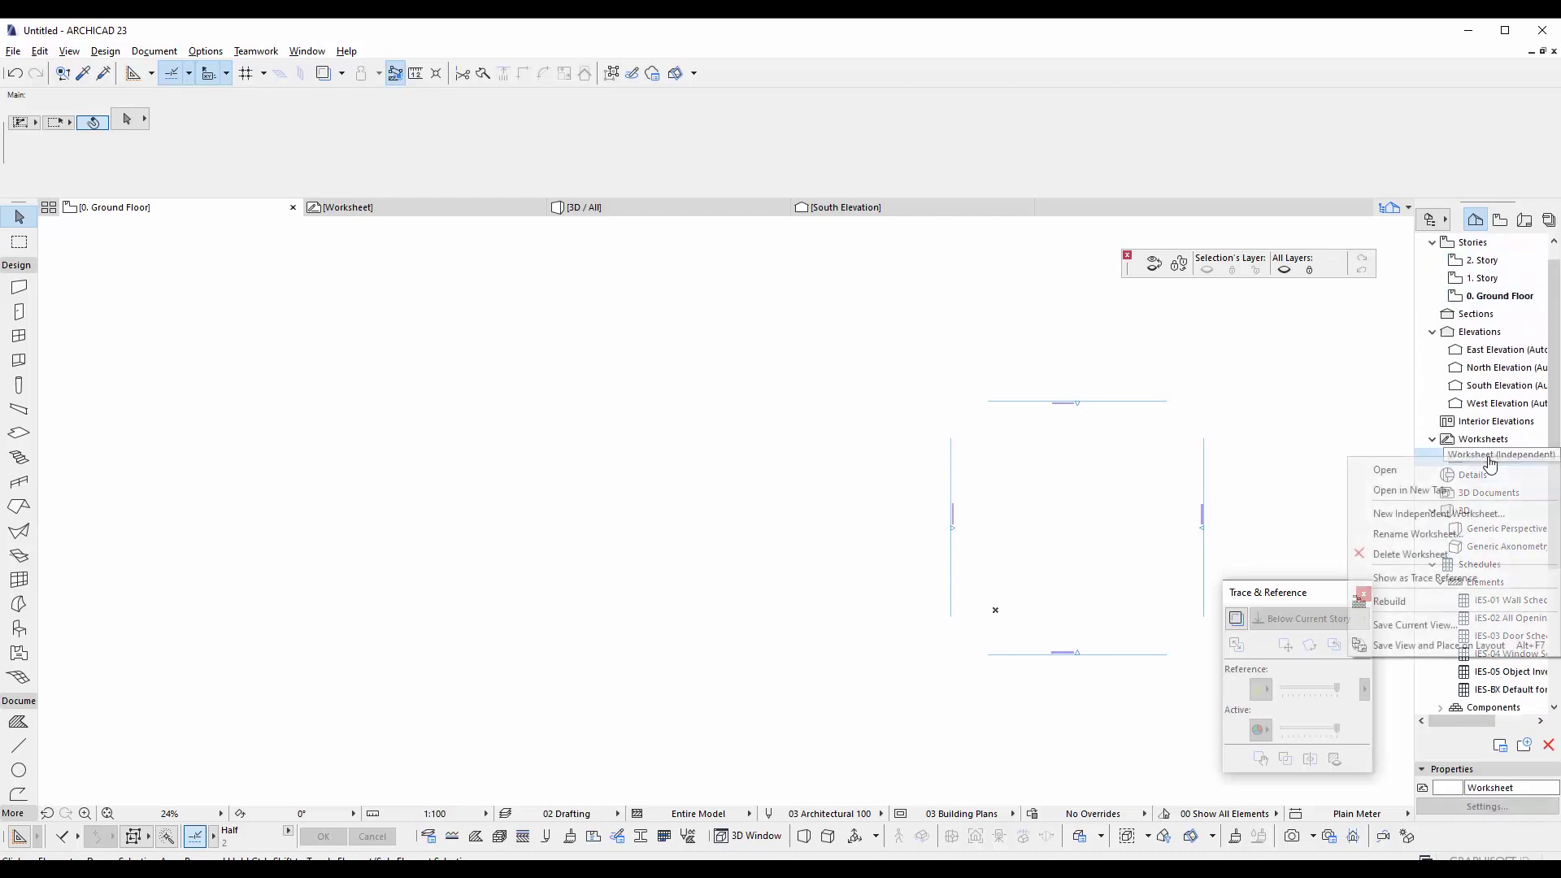
click(1444, 579)
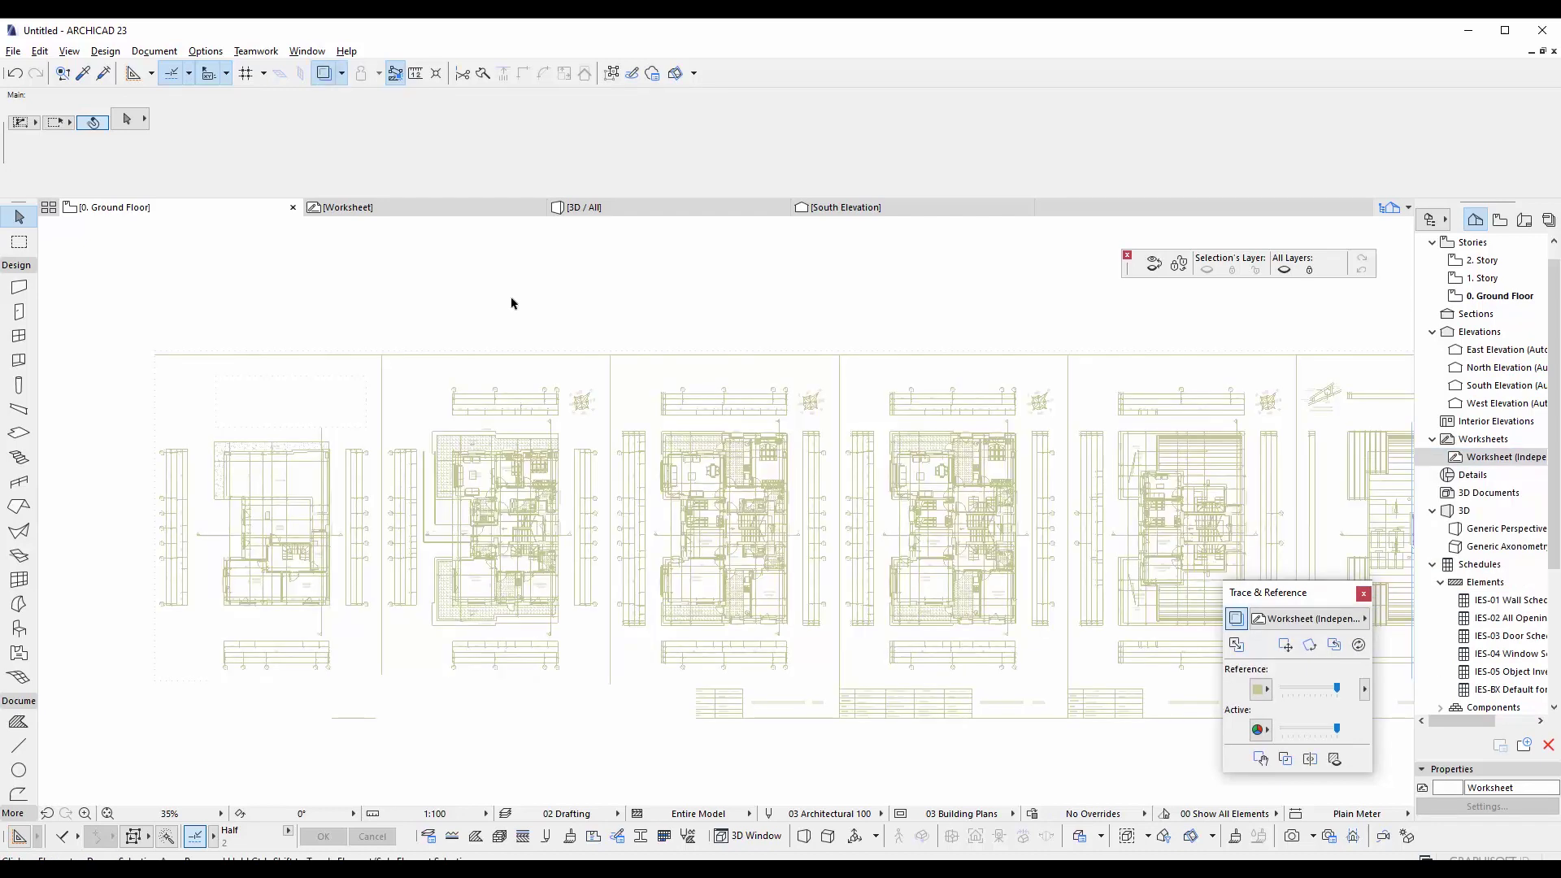
click(19, 287)
- Zoom into the upper-left room of the traced plan and start the first wall at its corner
scroll(660, 453, up, 2)
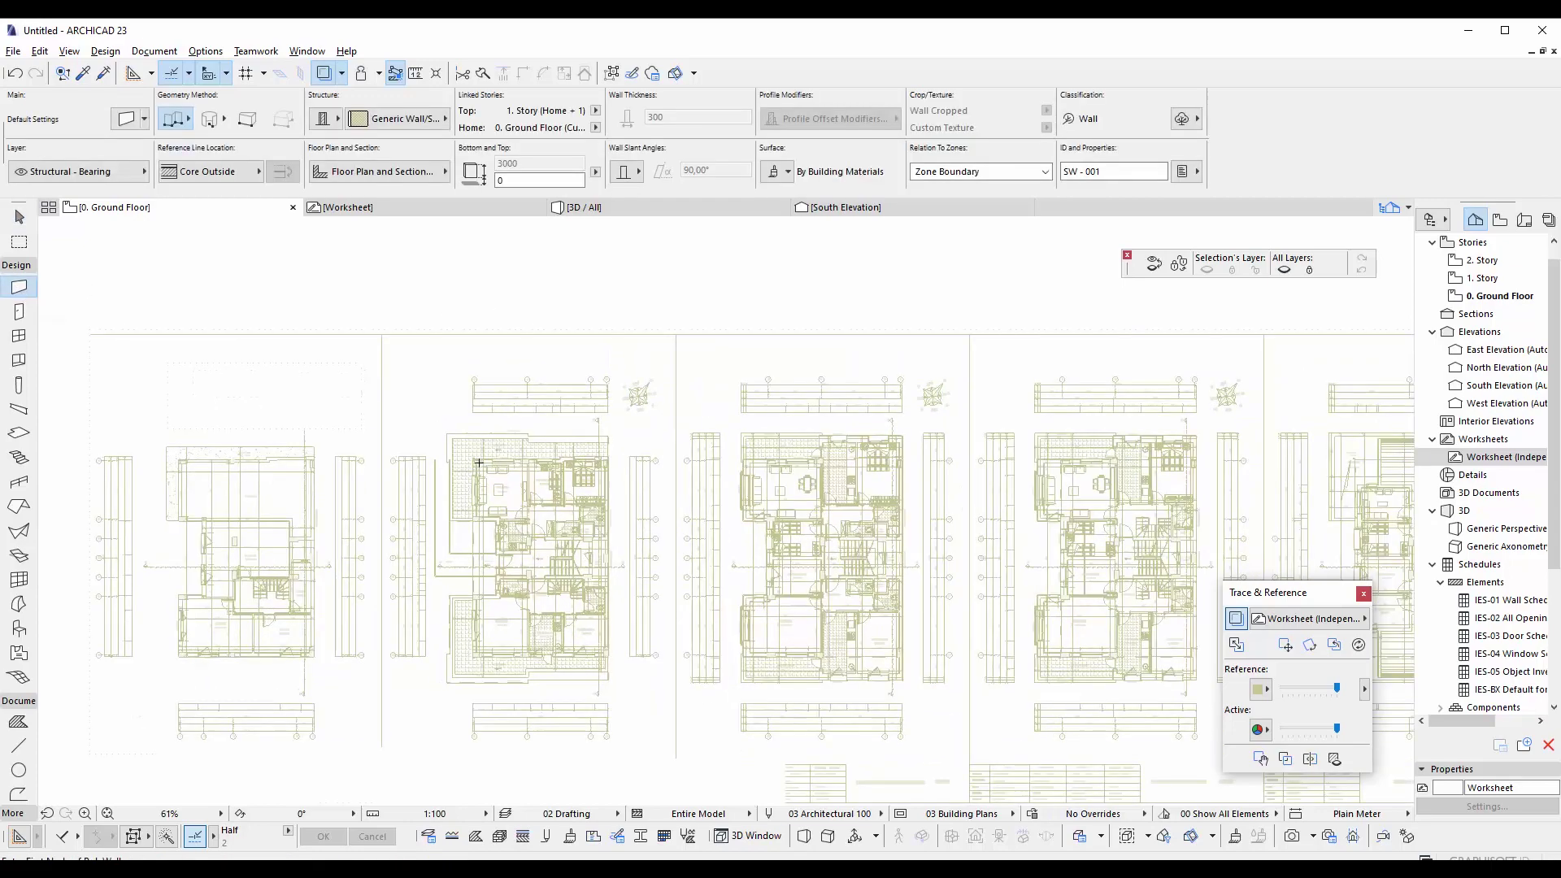
scroll(659, 452, up, 2)
scroll(660, 453, up, 2)
scroll(660, 453, up, 2)
scroll(659, 453, up, 5)
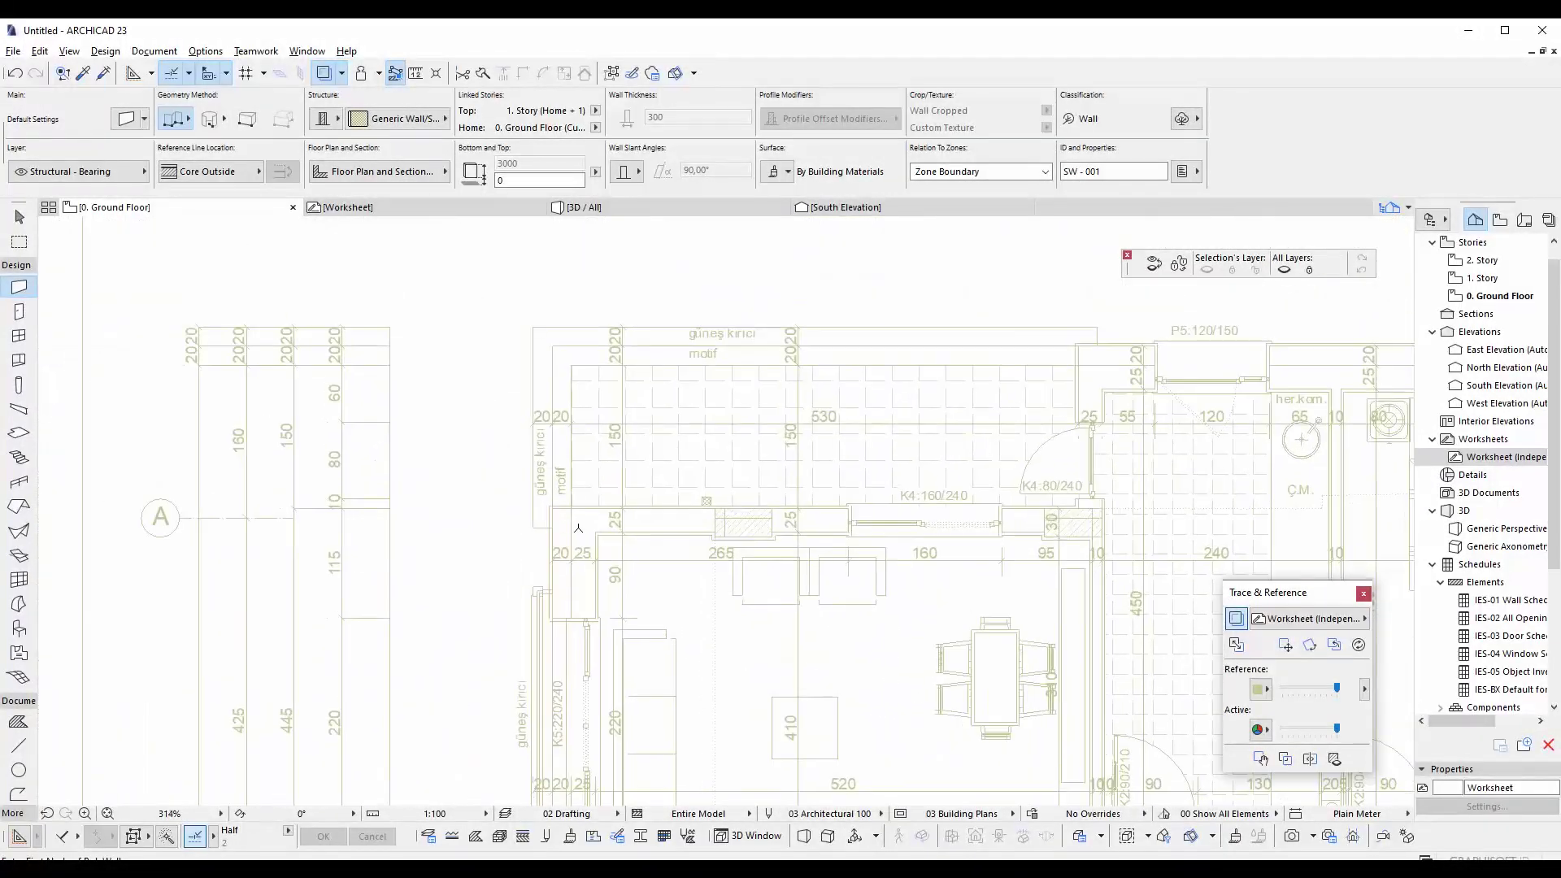
scroll(618, 472, up, 5)
scroll(548, 494, up, 5)
scroll(554, 495, up, 3)
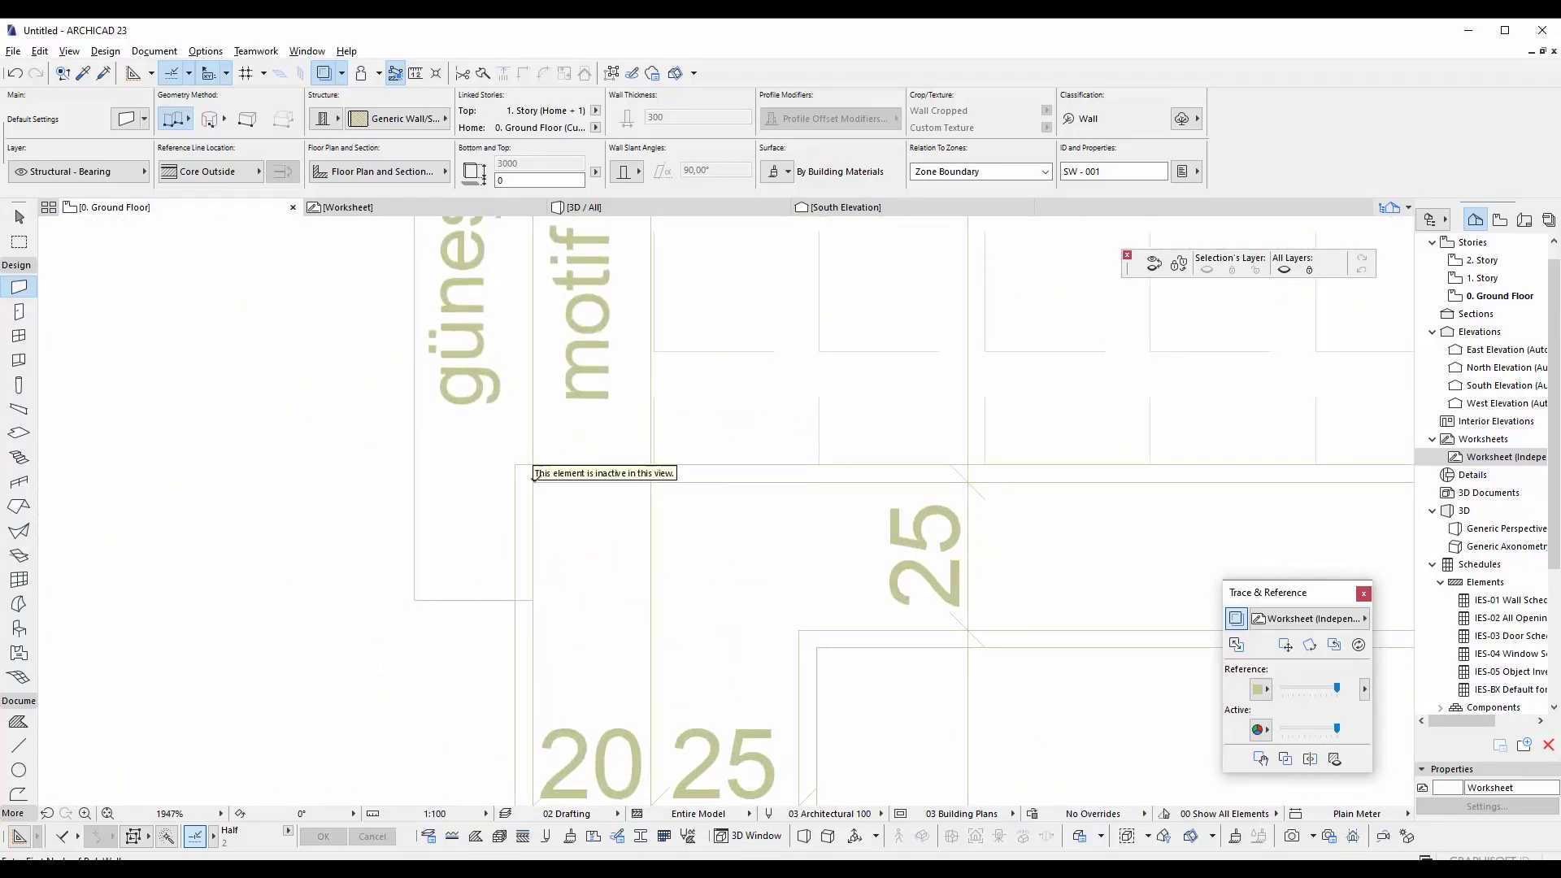
click(533, 478)
- Continue the chained walls along the traced outline, adding a corner and a horizontal segment
scroll(561, 488, down, 2)
scroll(593, 513, down, 1)
middle_drag(558, 662, 582, 422)
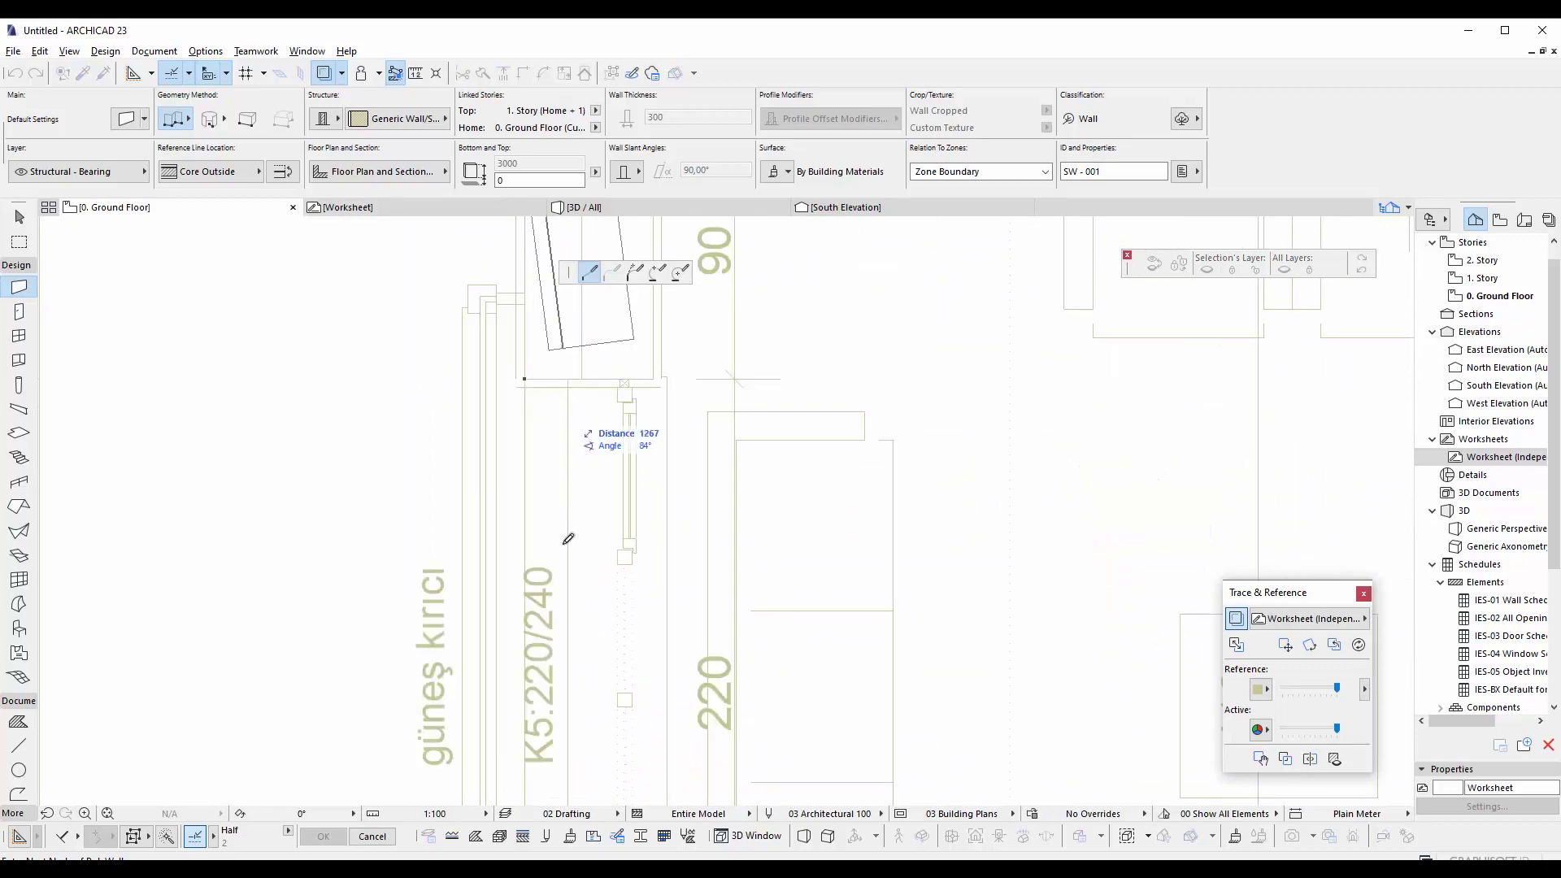
scroll(574, 341, down, 1)
scroll(569, 297, down, 1)
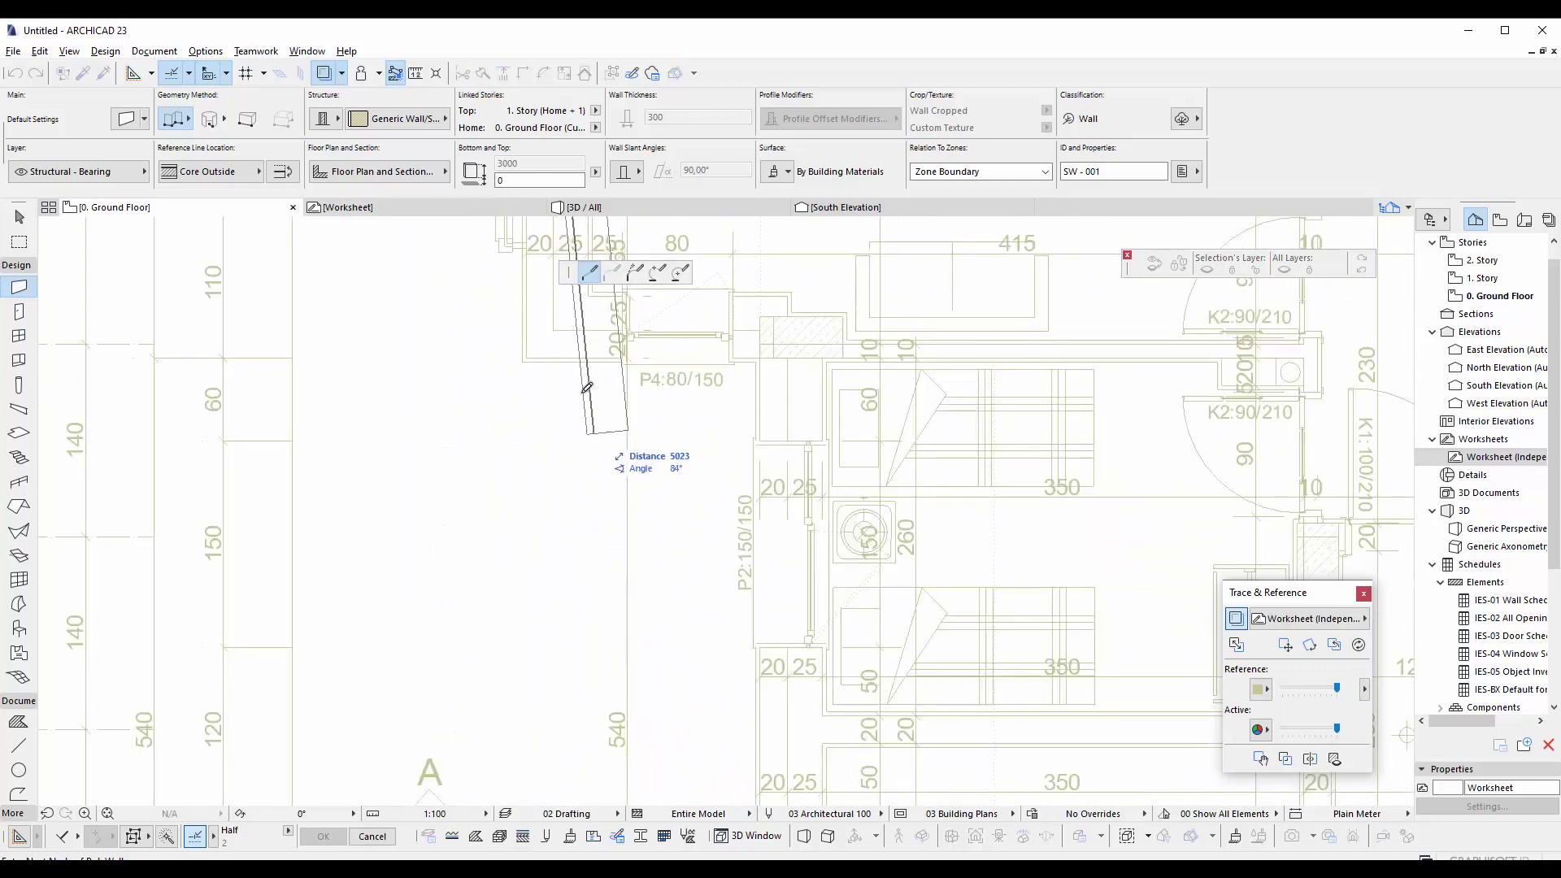
scroll(537, 358, up, 2)
click(528, 367)
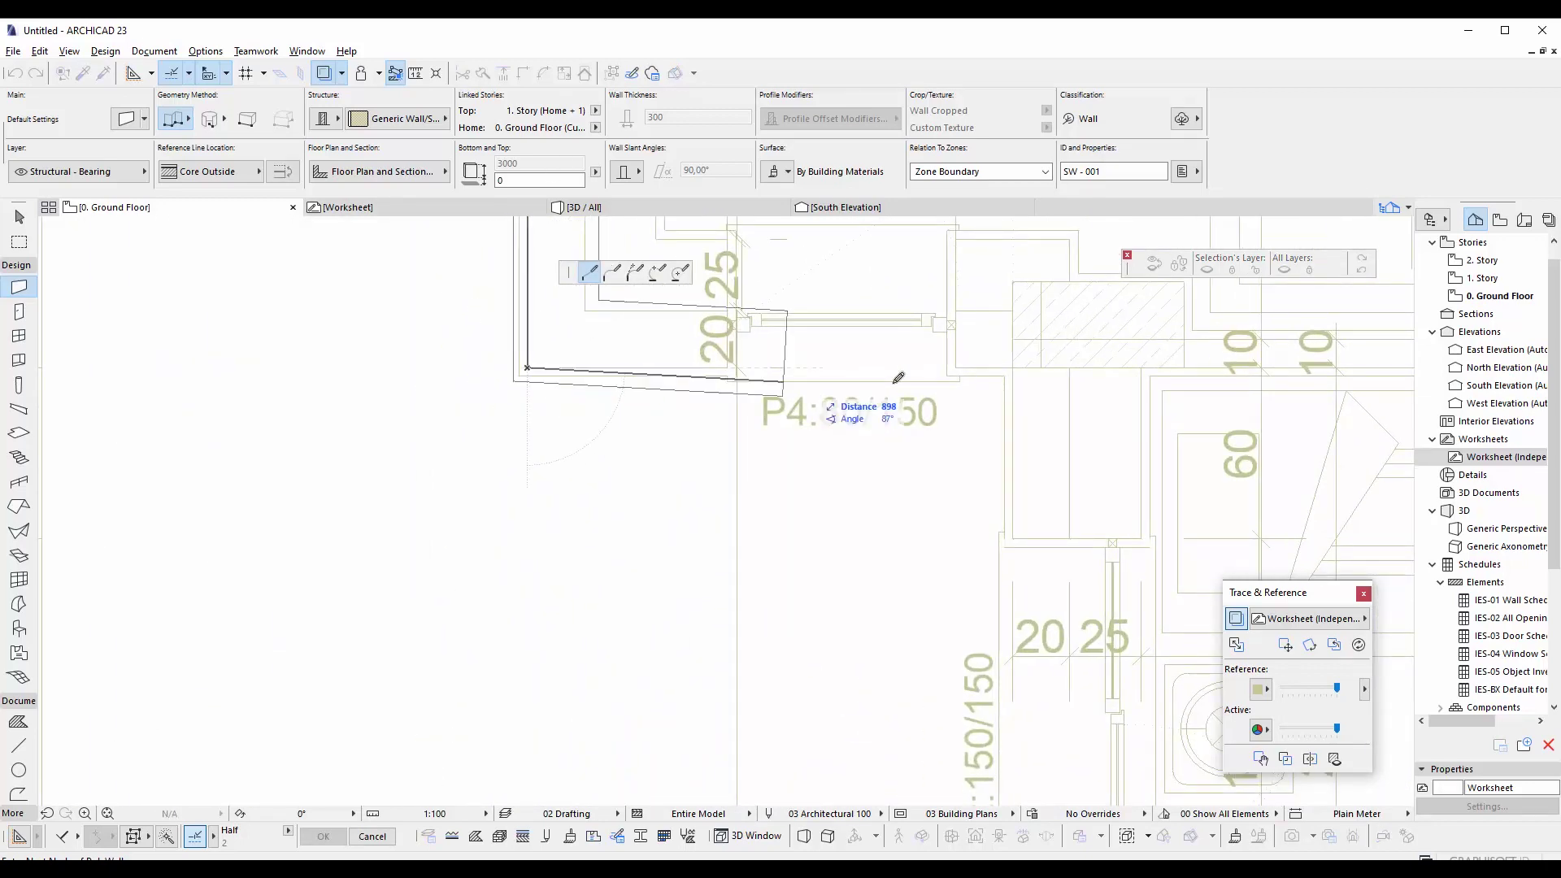
click(1012, 367)
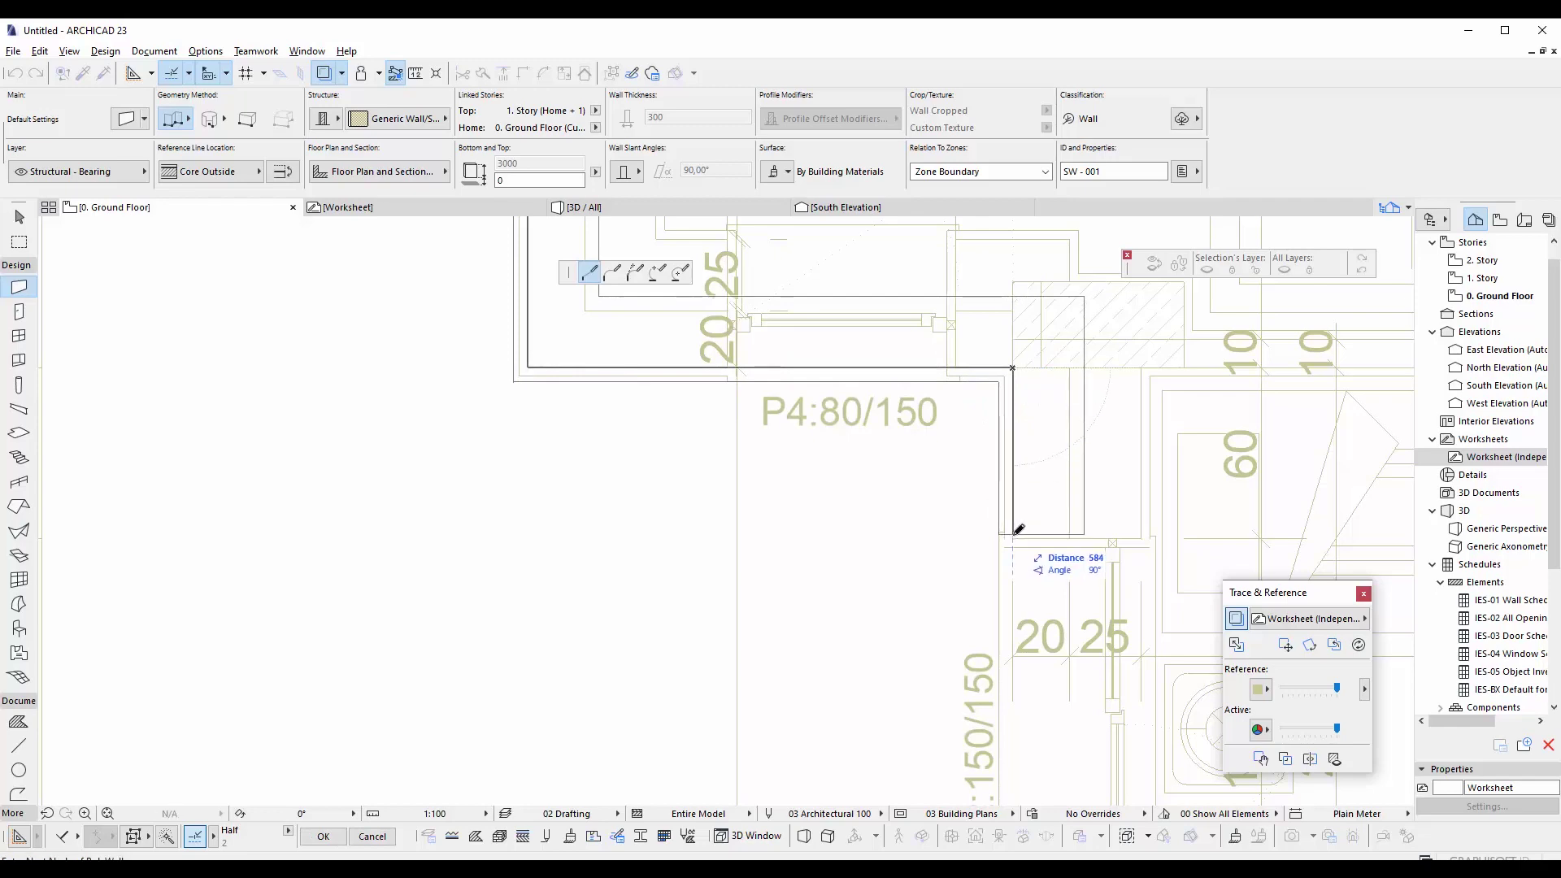
scroll(1029, 520, down, 3)
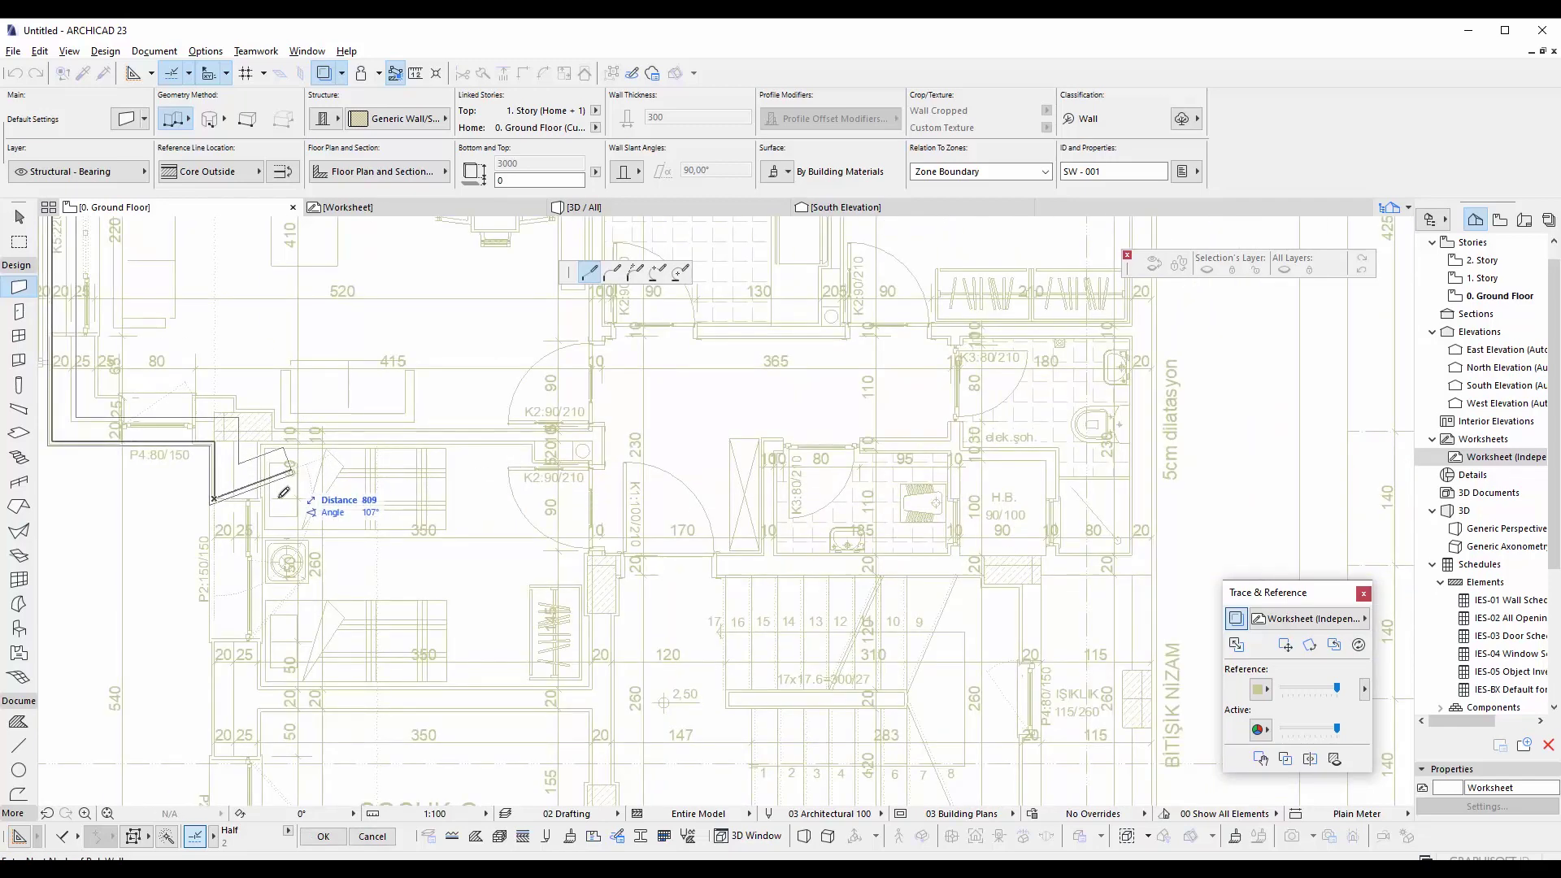